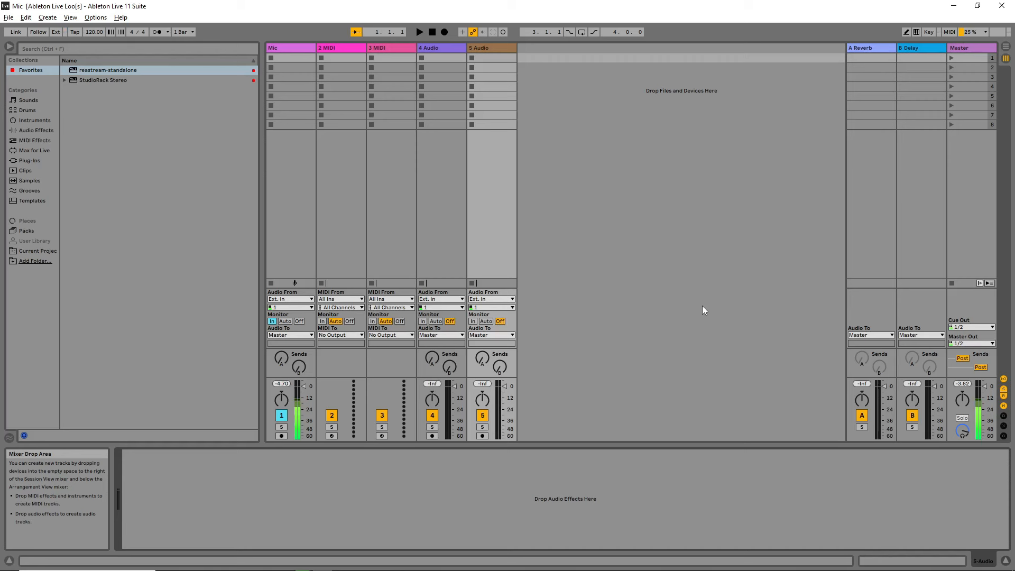
# Switch to the Arrangement View to compare it with the Session View, and return to the Session View
pyautogui.click(1008, 46)
pyautogui.click(1006, 58)
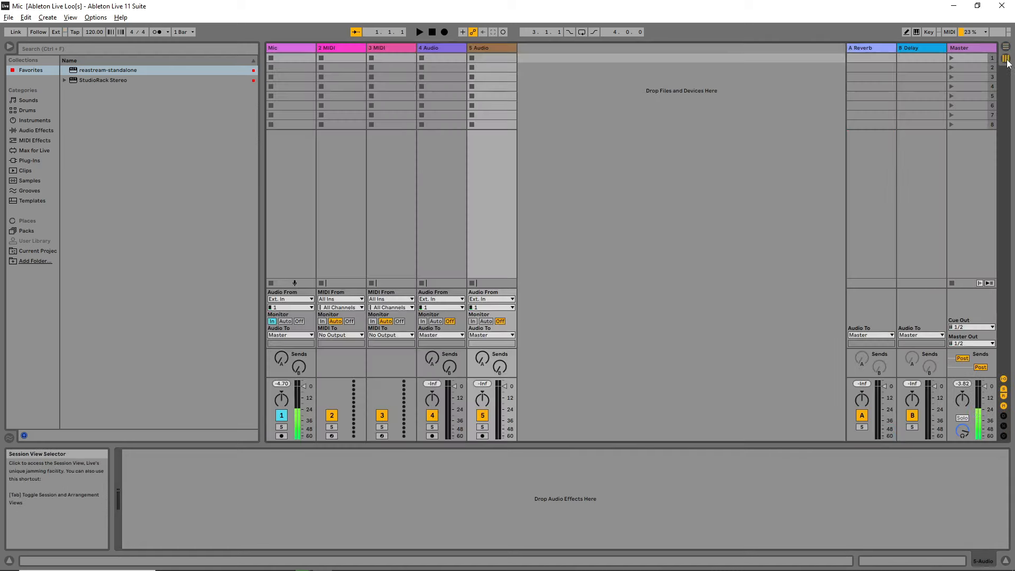
pyautogui.click(1008, 45)
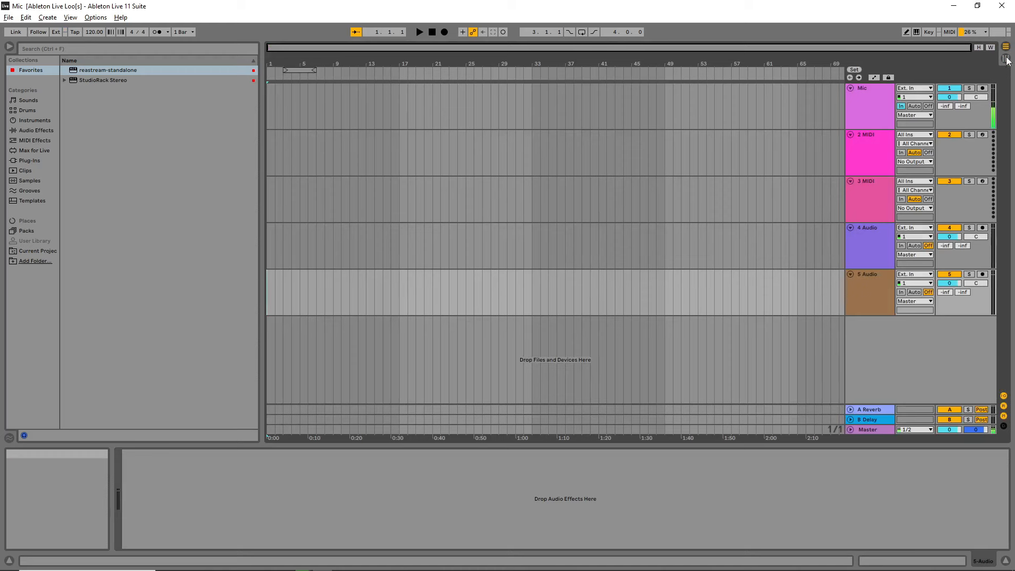
pyautogui.click(1006, 58)
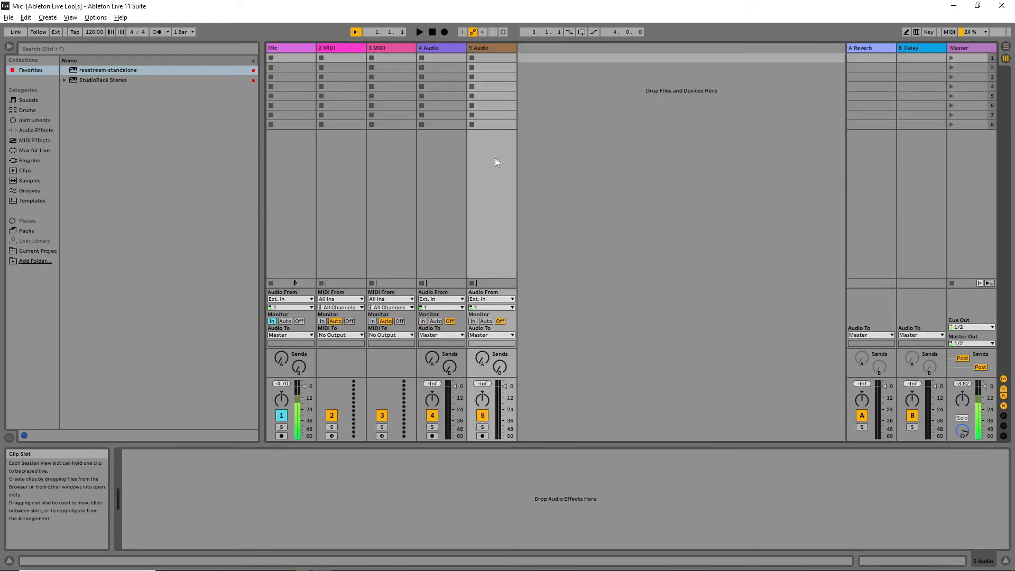
# Select the Mic, 2 MIDI, 4 Audio and 5 Audio tracks in turn to view each track's device chain
pyautogui.click(454, 162)
pyautogui.click(325, 163)
pyautogui.click(299, 166)
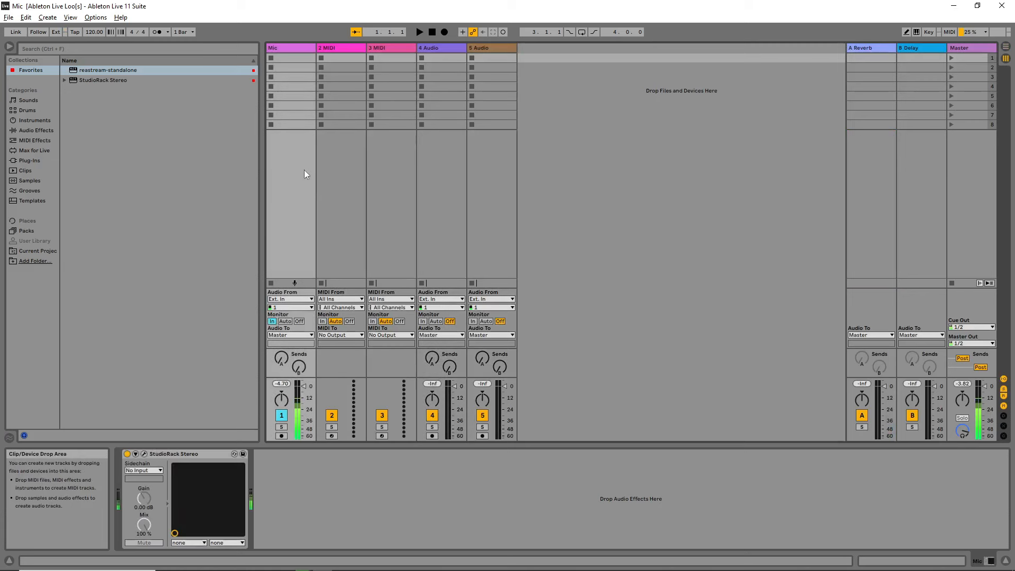
pyautogui.click(343, 182)
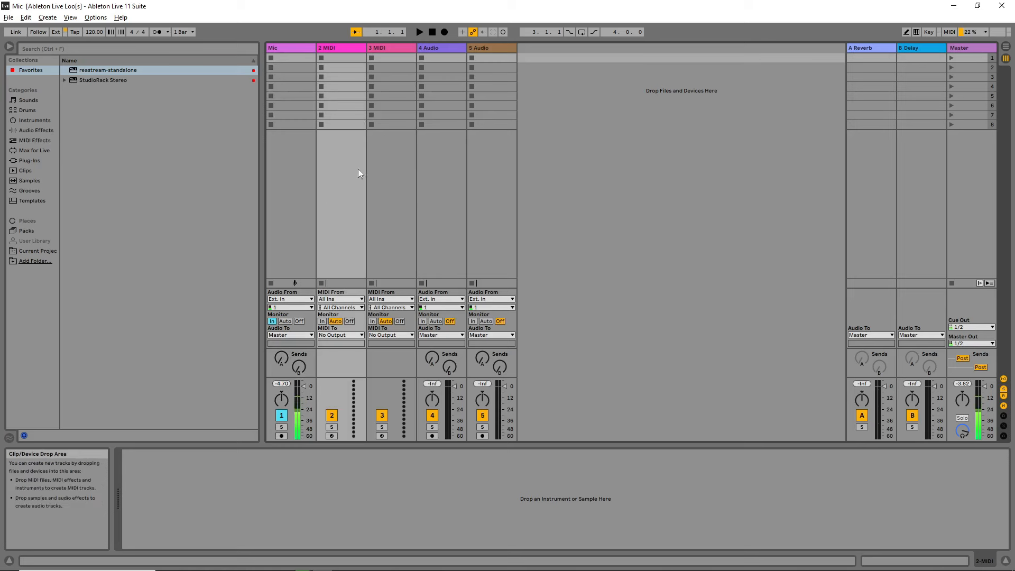
pyautogui.click(446, 189)
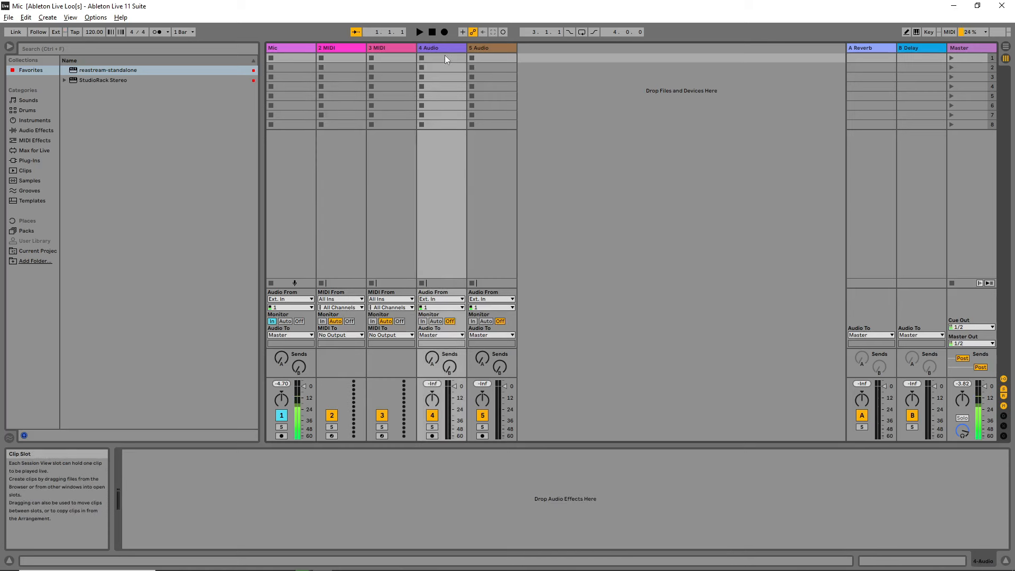
pyautogui.click(480, 160)
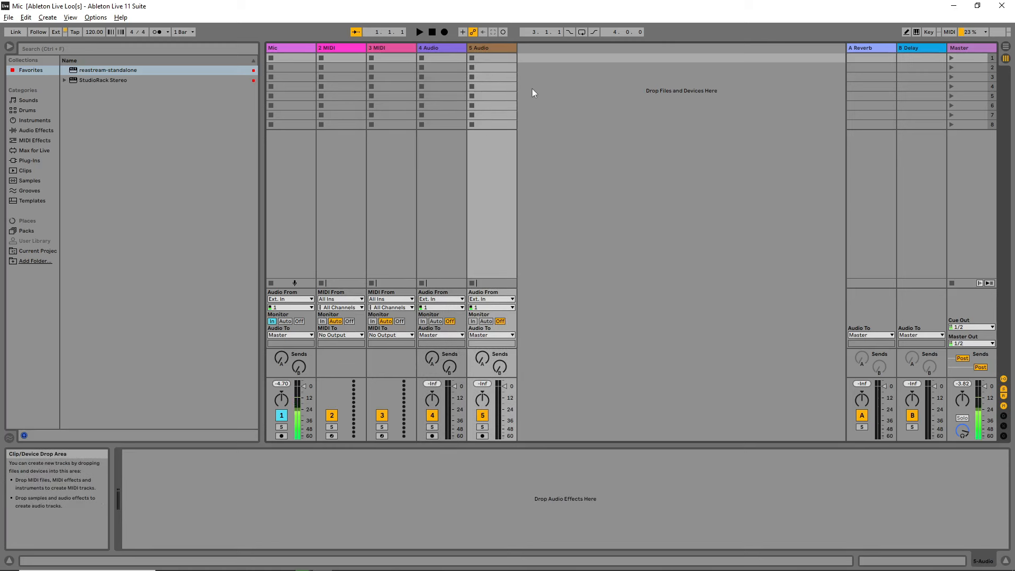
# Insert a new audio track and a new MIDI track after the 5 Audio track
pyautogui.rightClick(564, 111)
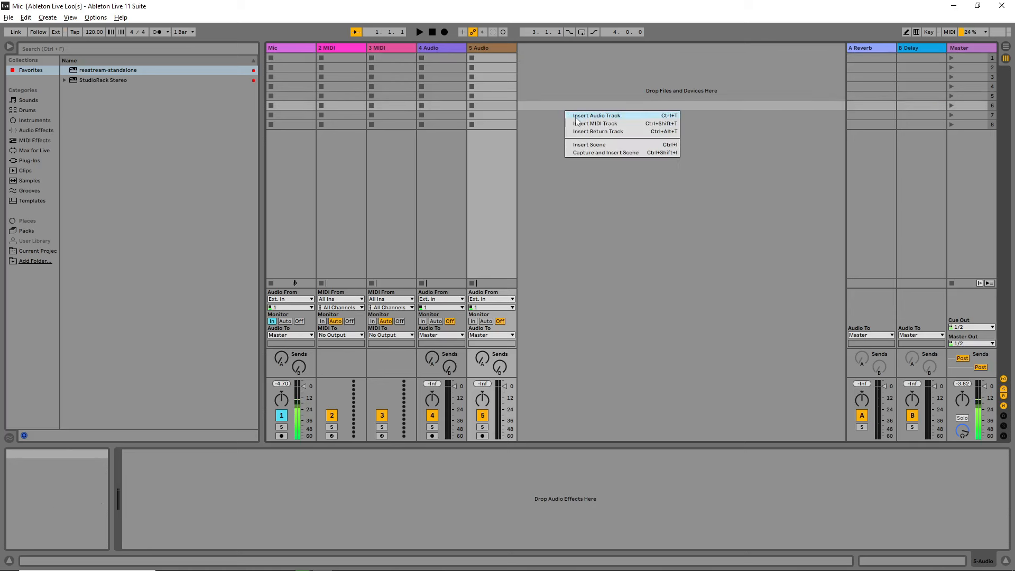
pyautogui.click(576, 116)
pyautogui.rightClick(578, 123)
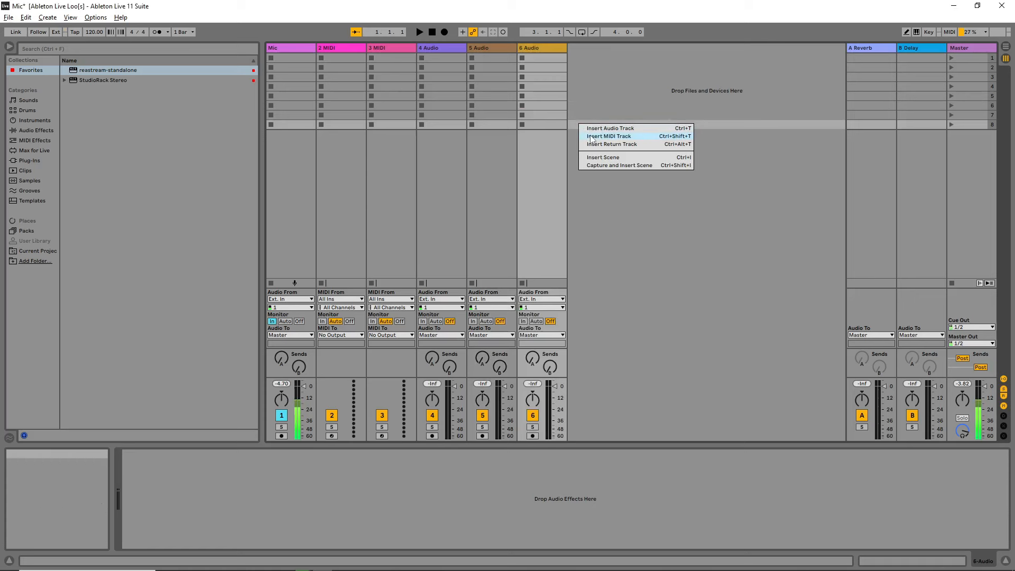
pyautogui.click(591, 137)
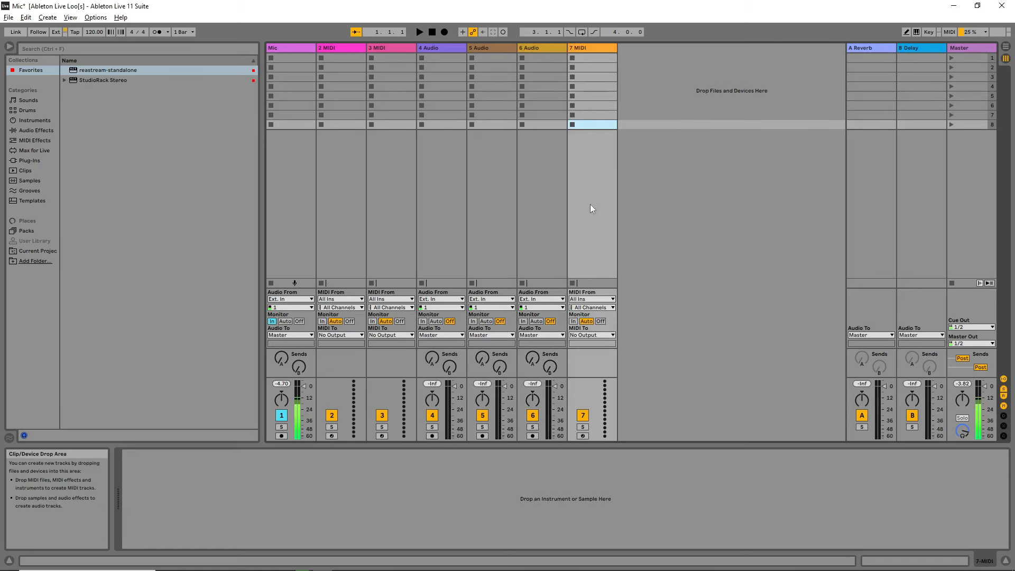
# Go through the clip slots of the 6 Audio track from the first scene to the last
pyautogui.click(546, 56)
pyautogui.click(548, 69)
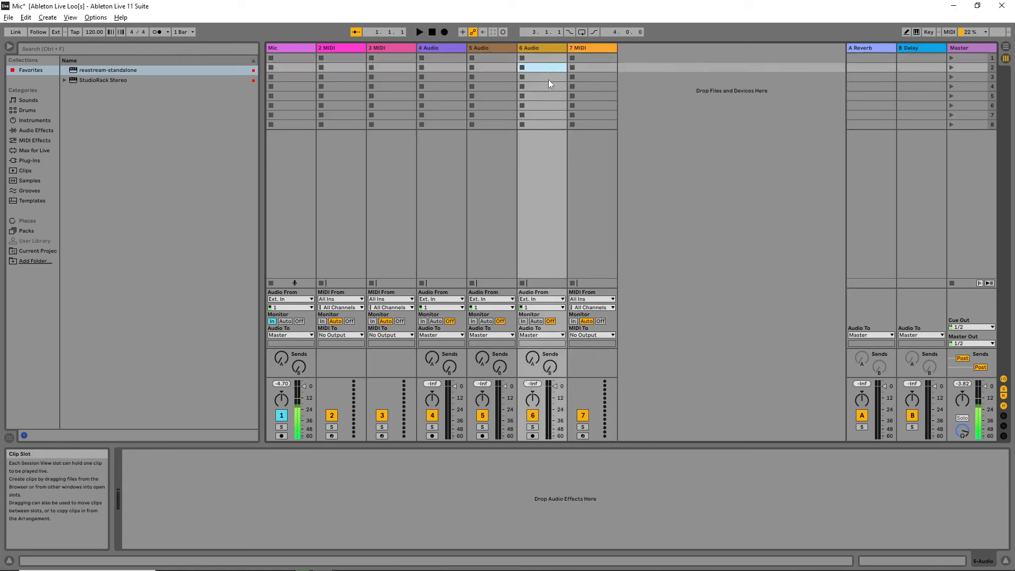
pyautogui.click(550, 81)
pyautogui.click(549, 95)
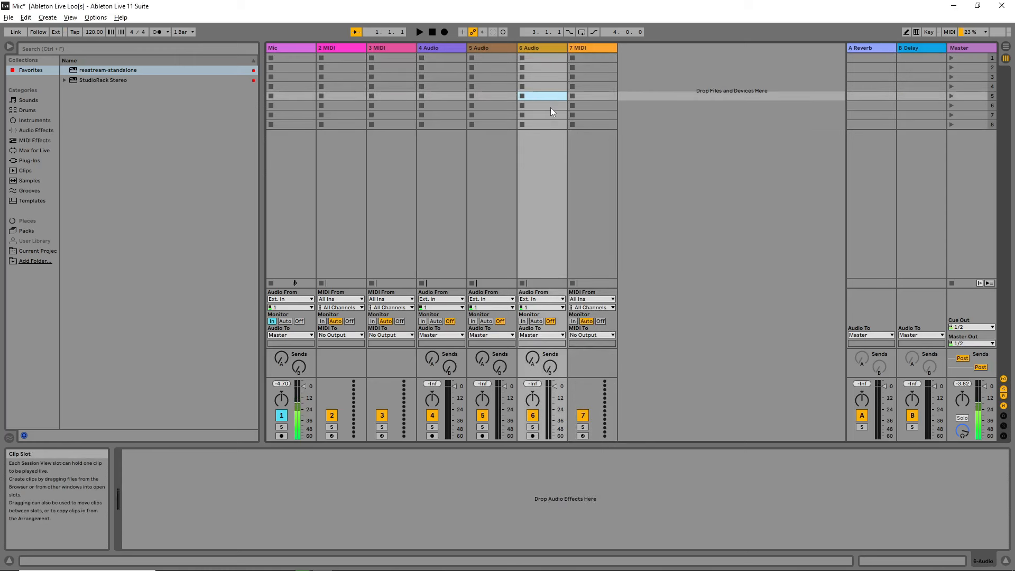
pyautogui.click(550, 107)
pyautogui.click(550, 114)
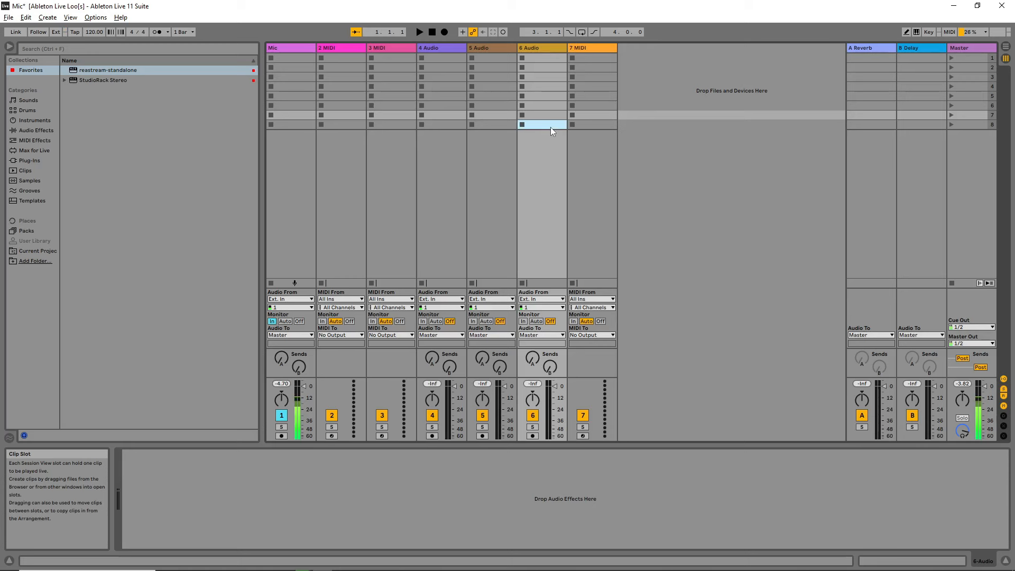
pyautogui.click(550, 127)
pyautogui.click(550, 58)
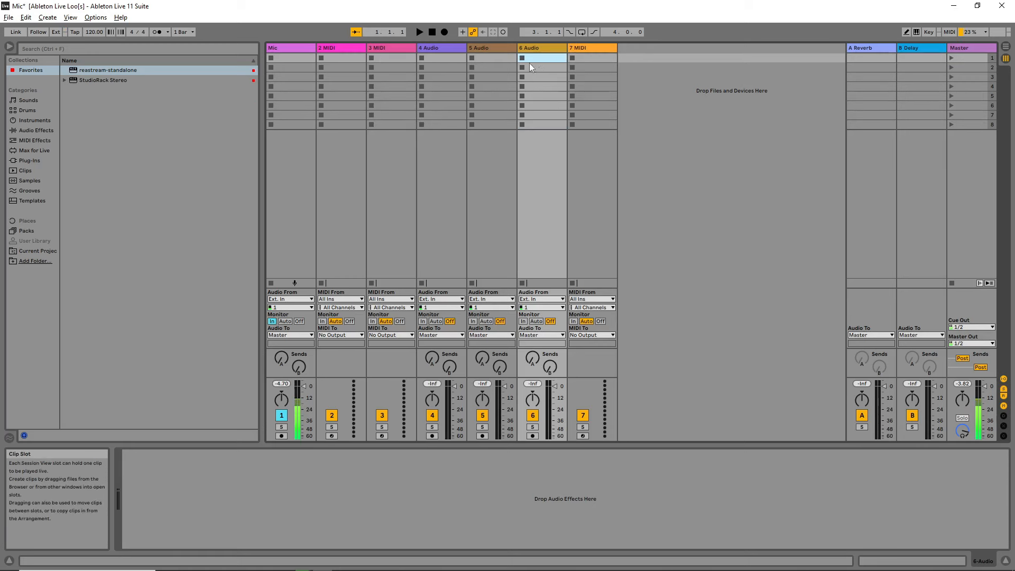
pyautogui.click(542, 80)
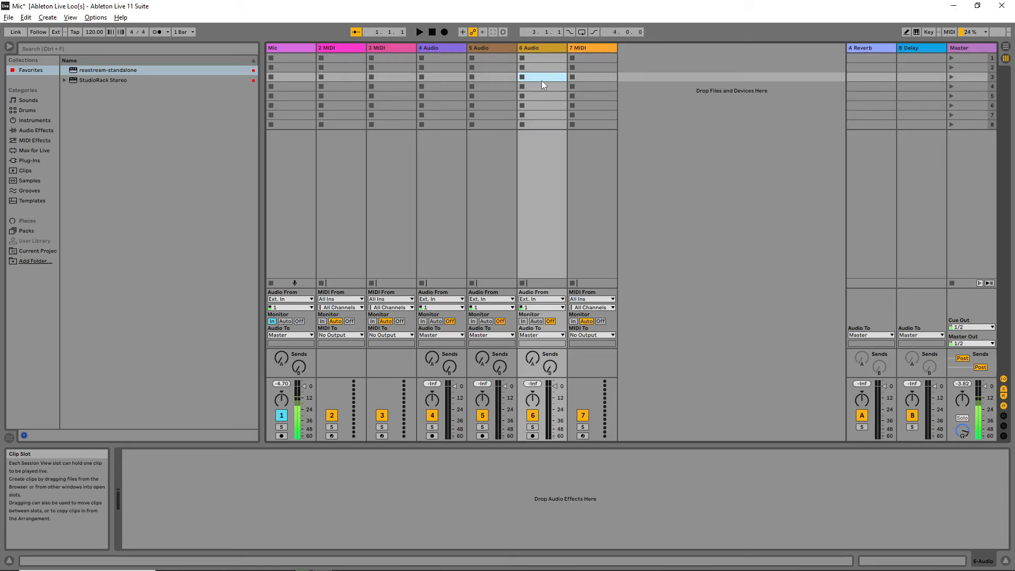
# Insert two additional scenes below the existing eight in the Session View
pyautogui.hotkey('ctrl', 'i')
pyautogui.rightClick(530, 170)
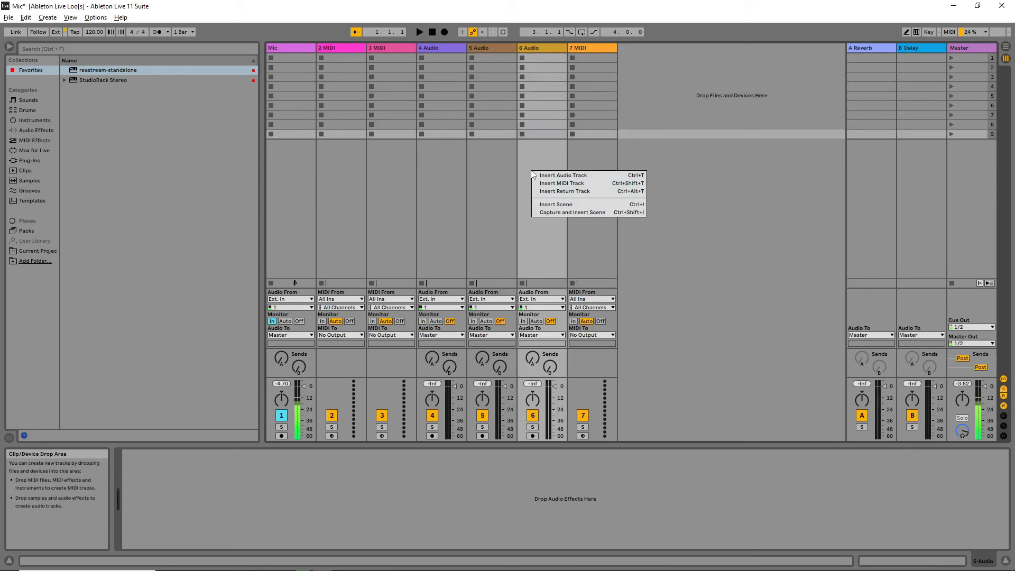
pyautogui.click(545, 204)
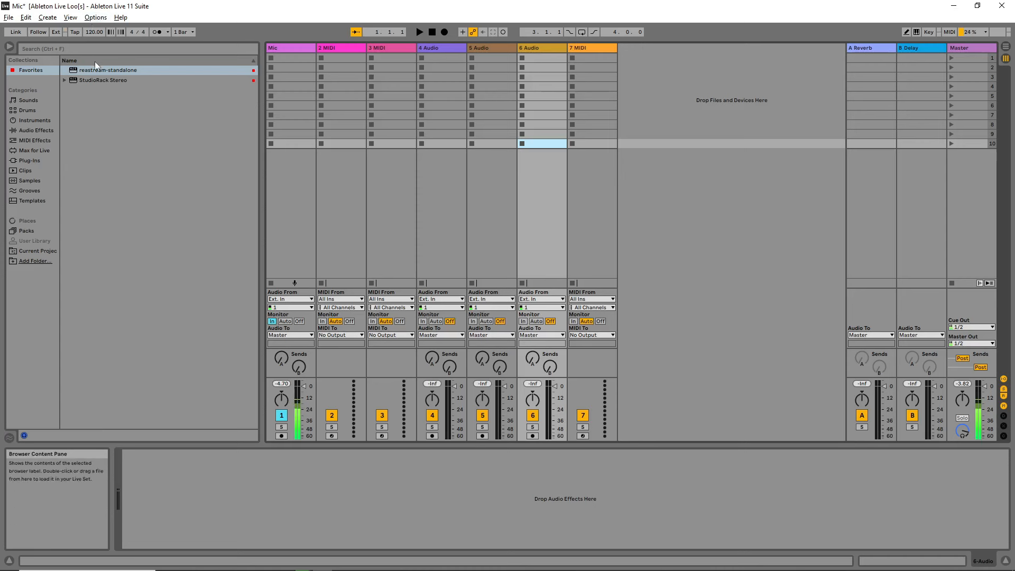
# Check the Auto-Warp Long Samples setting in the Record Warp Launch preferences and close the preferences
pyautogui.click(96, 19)
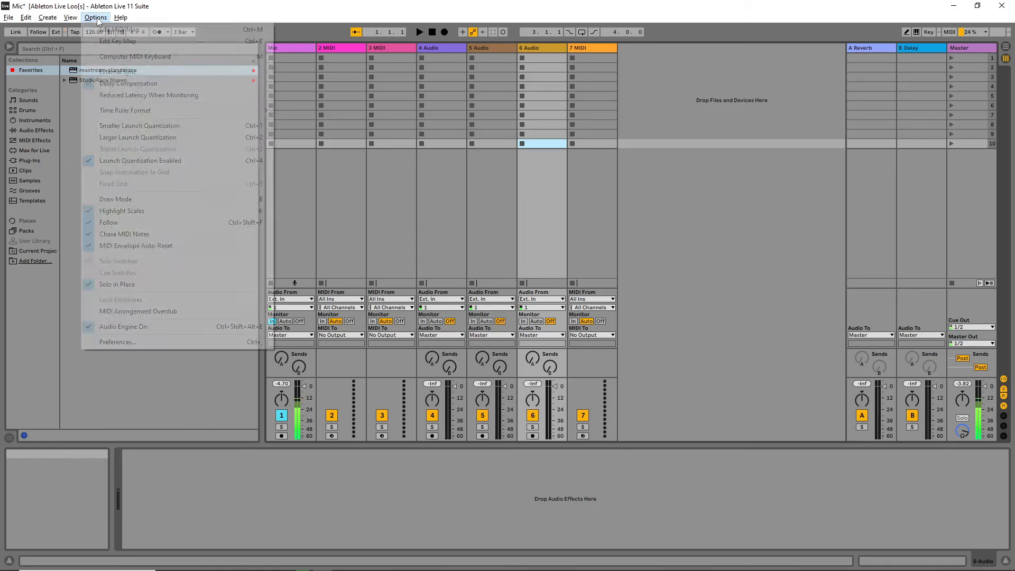
pyautogui.click(121, 344)
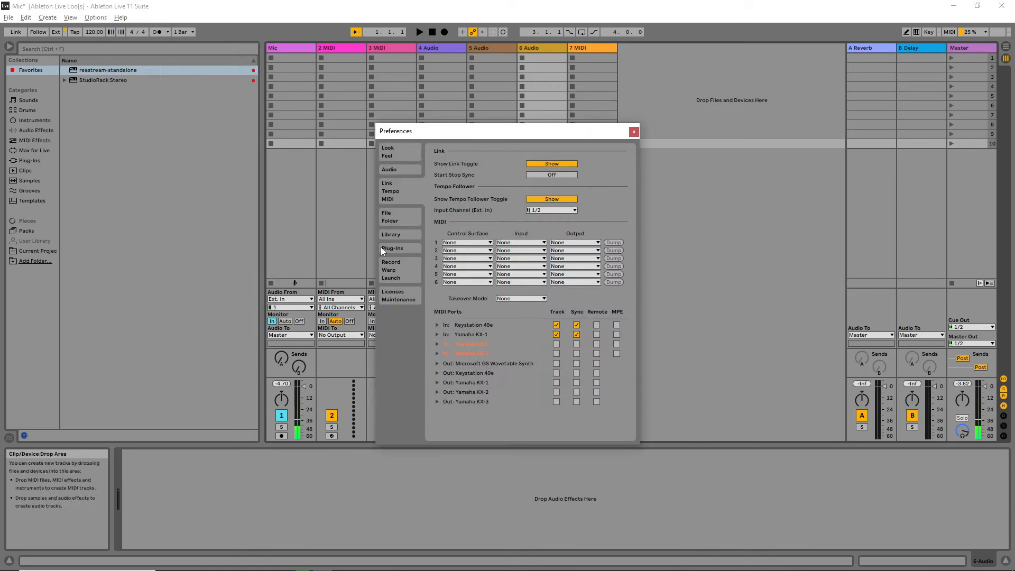
pyautogui.click(395, 268)
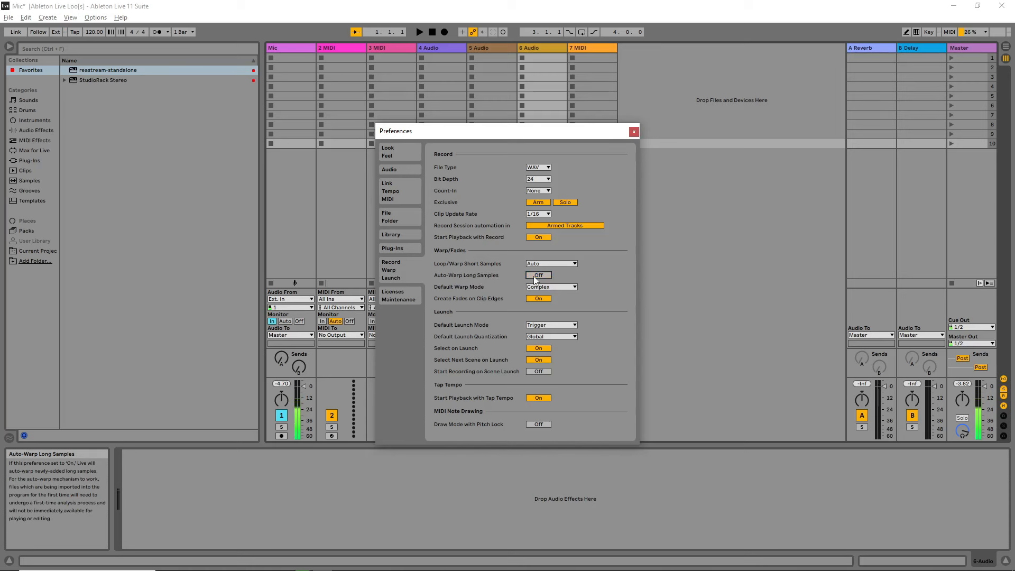
pyautogui.click(633, 131)
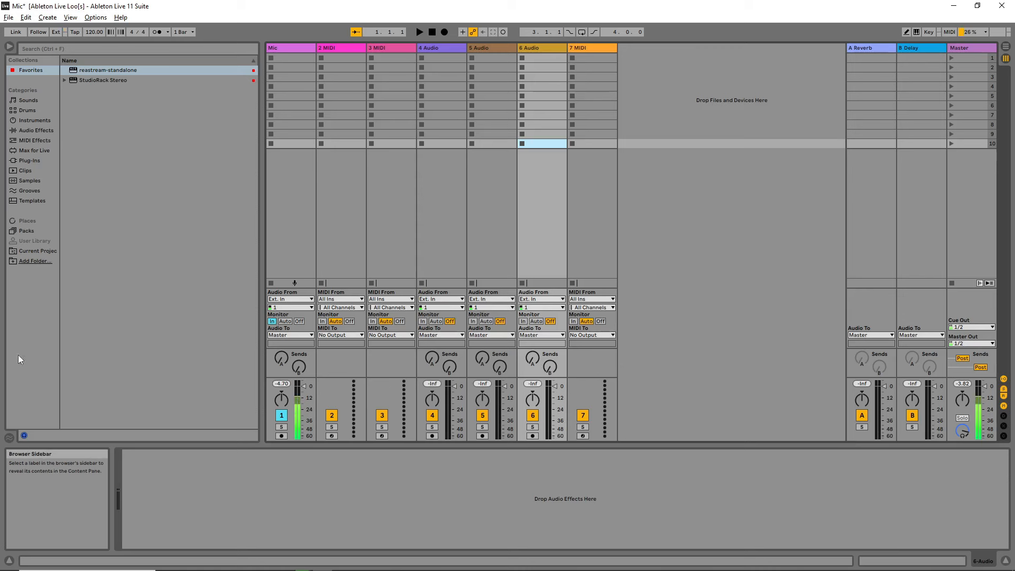
# Add the LOOPS folder from MUSIC on Desktop Drive (D:) to the browser's Places and display its contents
pyautogui.click(34, 263)
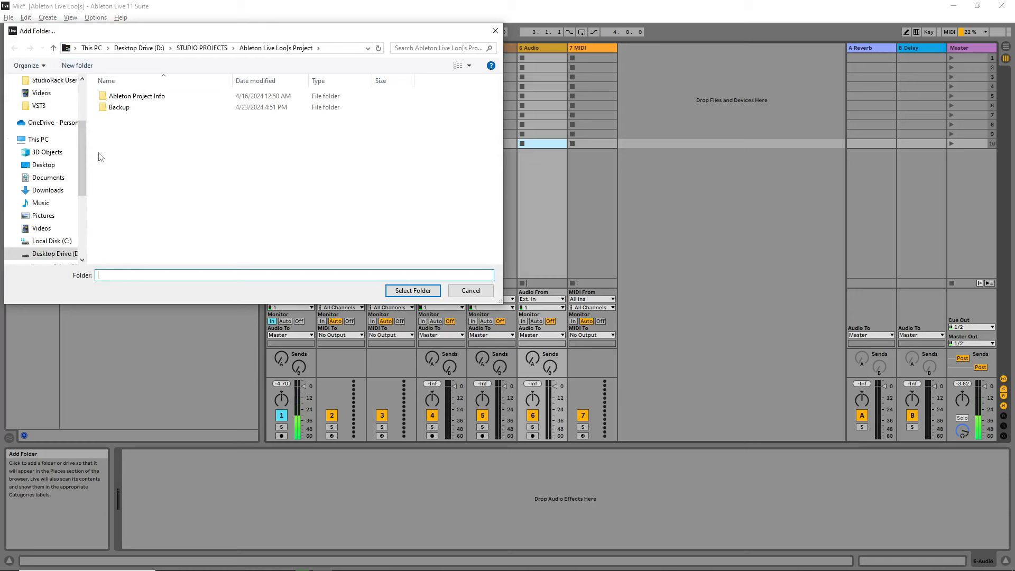
pyautogui.click(47, 255)
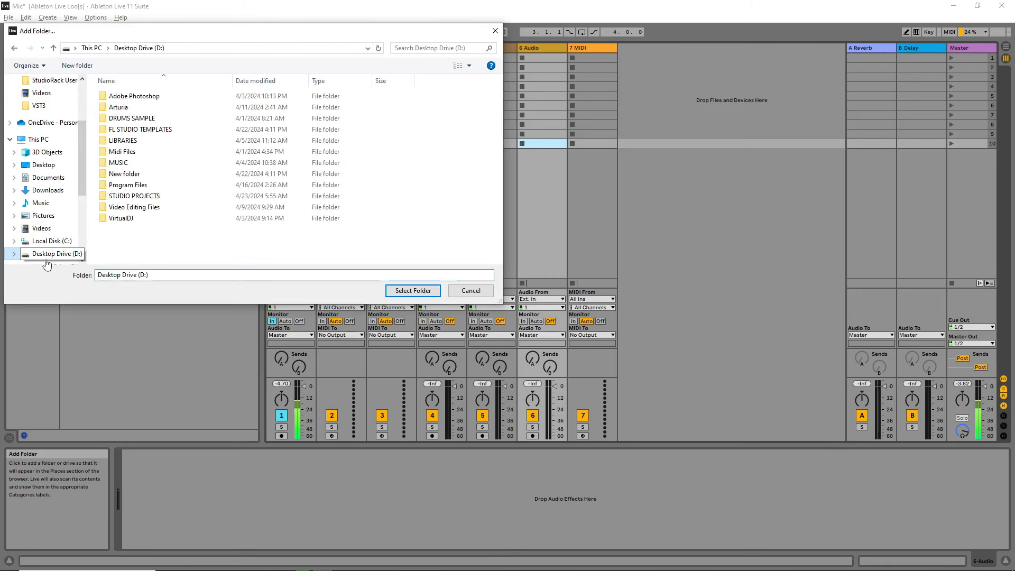
pyautogui.doubleClick(135, 161)
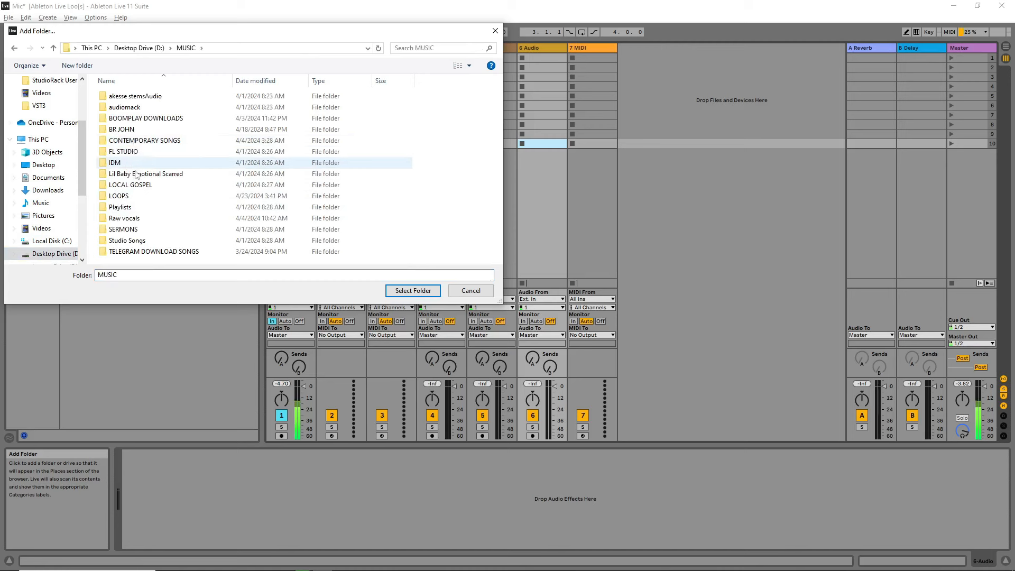
pyautogui.doubleClick(136, 197)
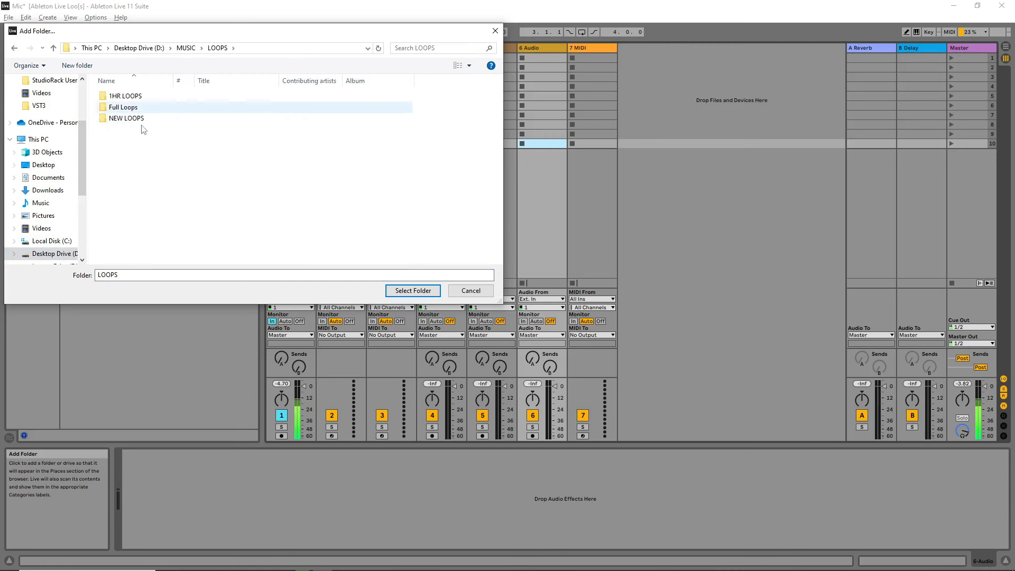
pyautogui.click(405, 294)
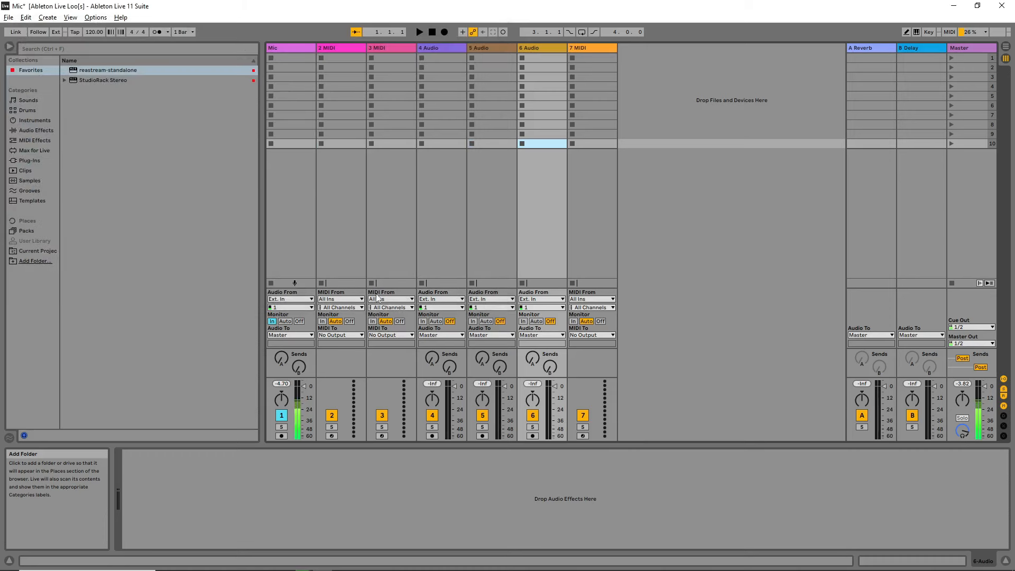
pyautogui.click(25, 263)
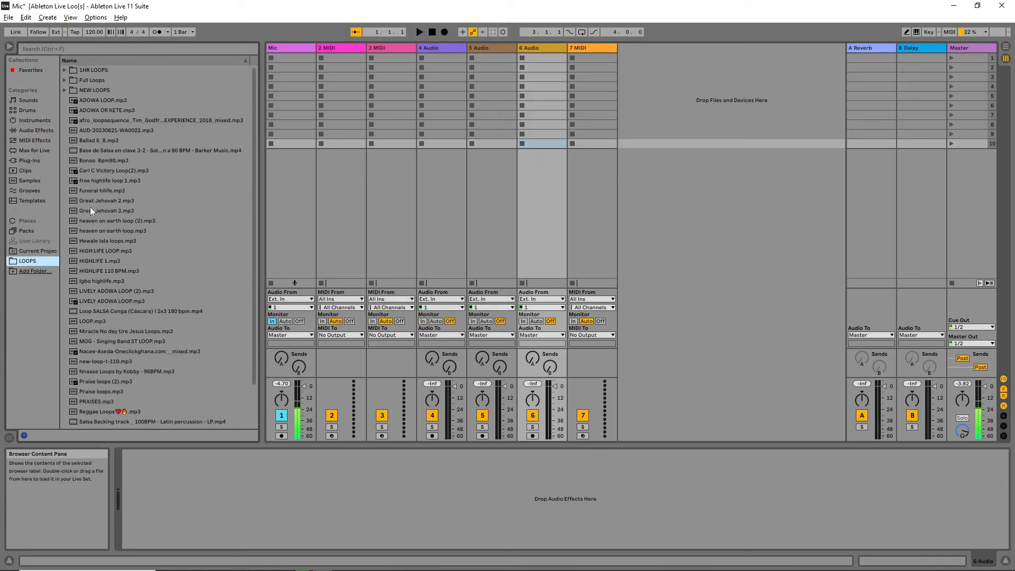
# Load "Akesse Brempong - I.O.U Love Band 144bpm.wav" from the NEW LOOPS folder into the first clip slot of the 6 Audio track
pyautogui.click(117, 234)
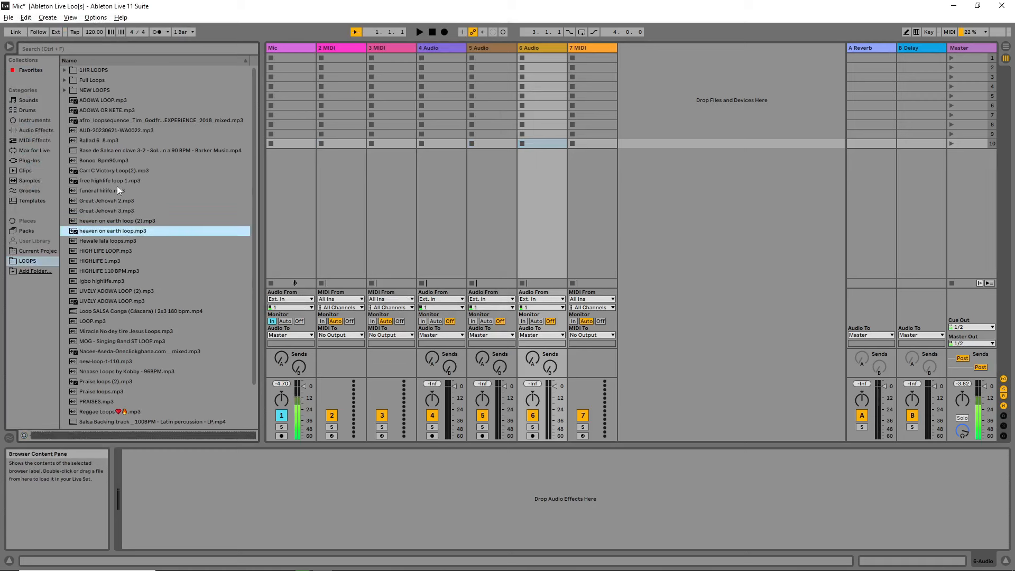
pyautogui.scroll(-3, 131, 211)
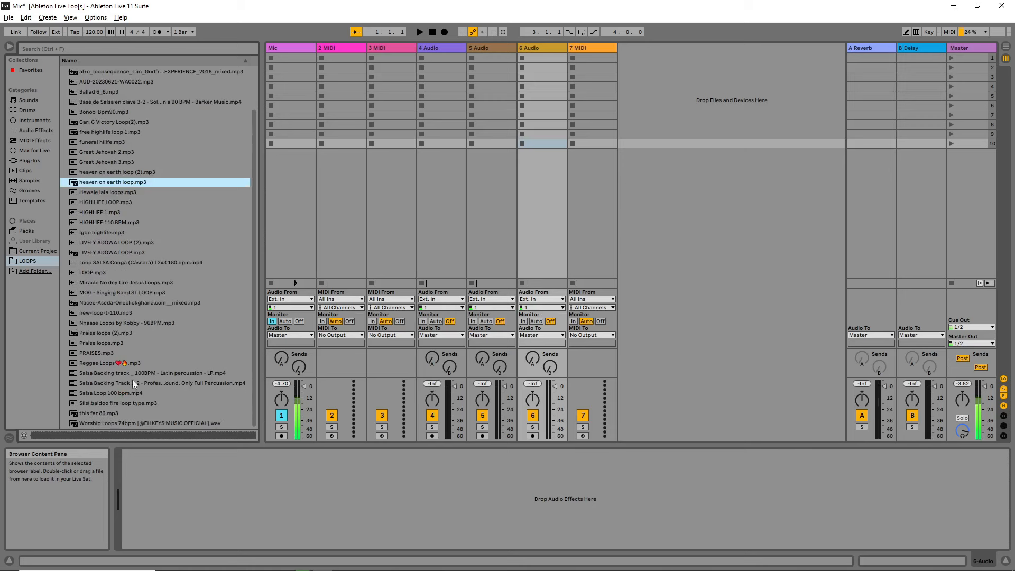
pyautogui.scroll(3, 128, 363)
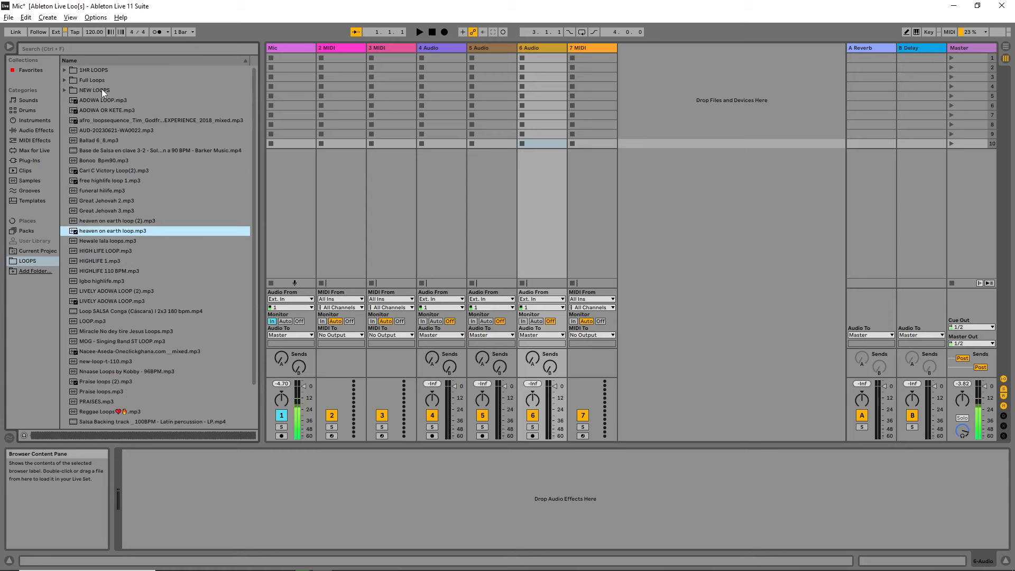
pyautogui.click(63, 90)
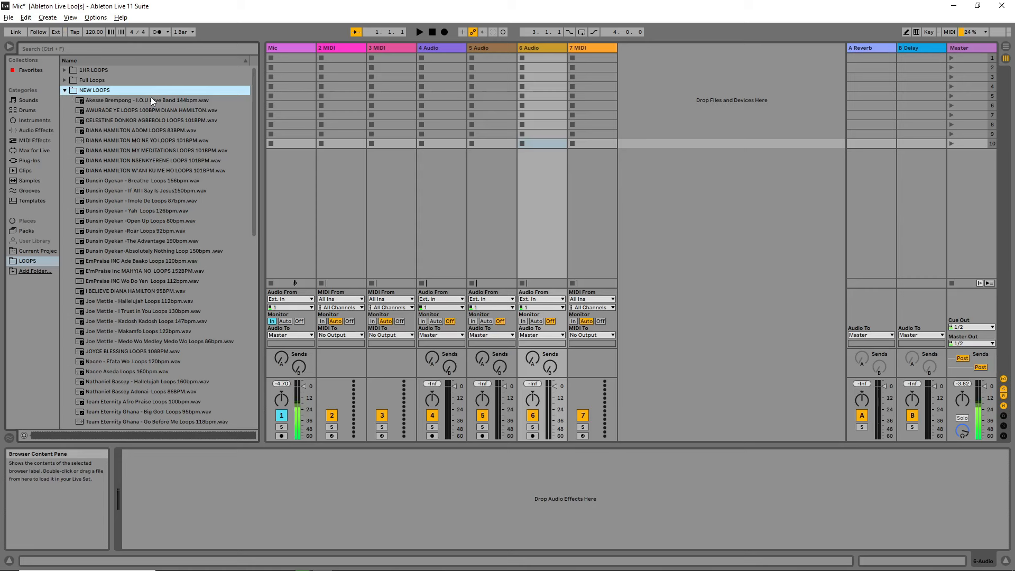
pyautogui.click(107, 103)
pyautogui.moveTo(119, 103); pyautogui.dragTo(548, 57)
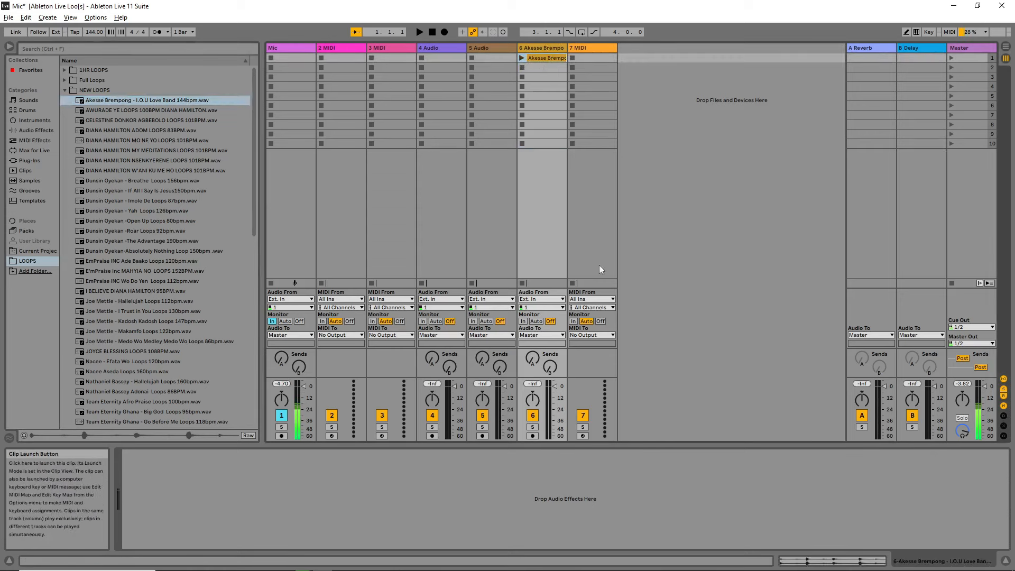
# Play the loaded loop clip on track 6 and show its waveform and clip settings
pyautogui.click(521, 58)
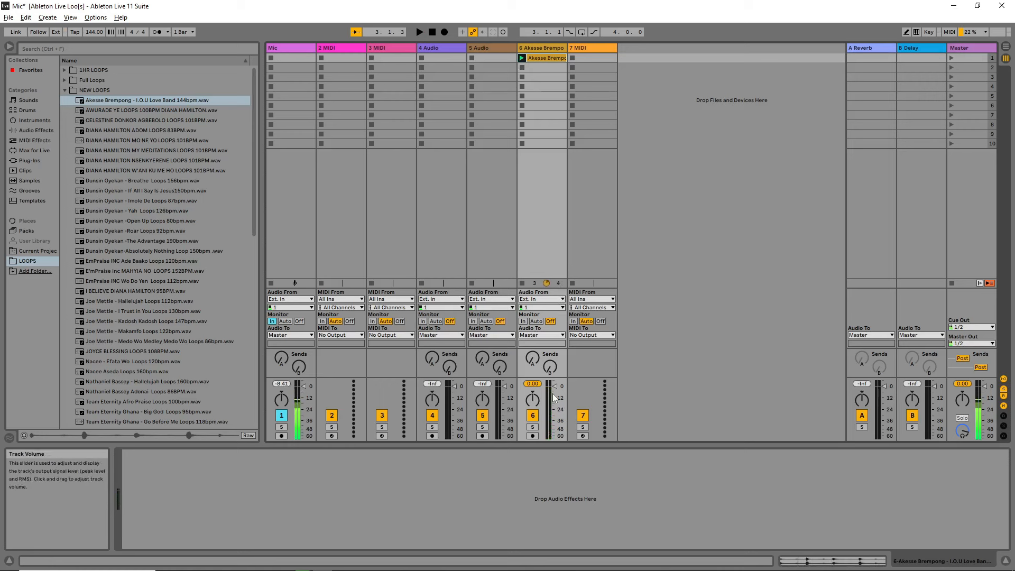
pyautogui.click(558, 283)
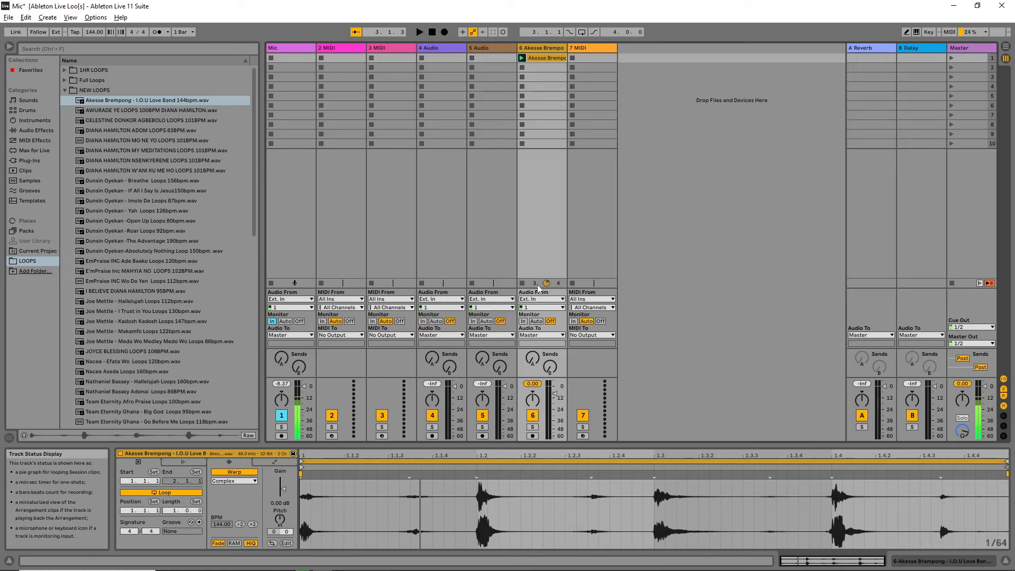
pyautogui.press('space')
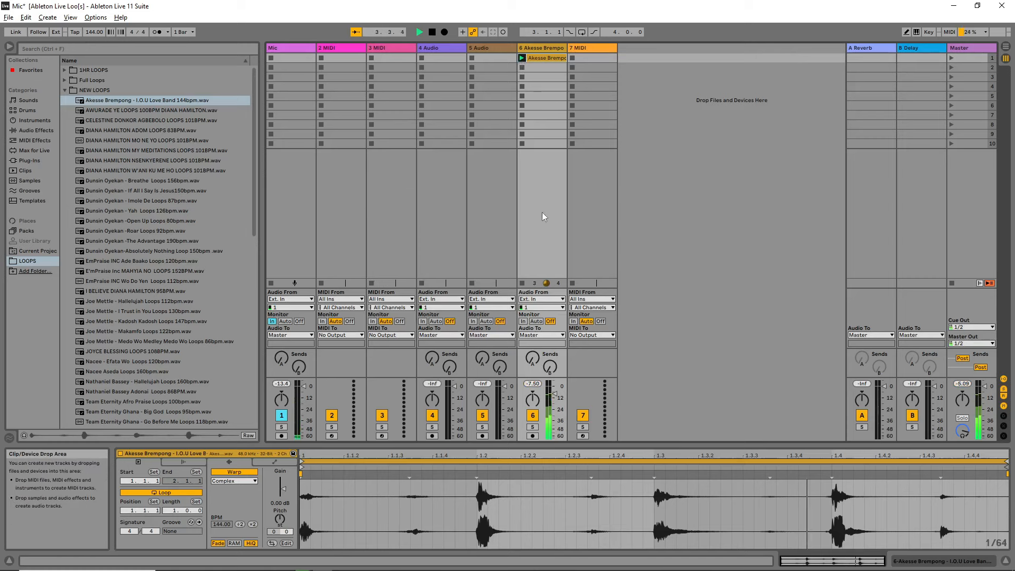
# Stop the current loop, load "Nacee - Efata Wo Loops 120bpm.wav" into the second clip slot of track 6, and play it briefly
pyautogui.press('space')
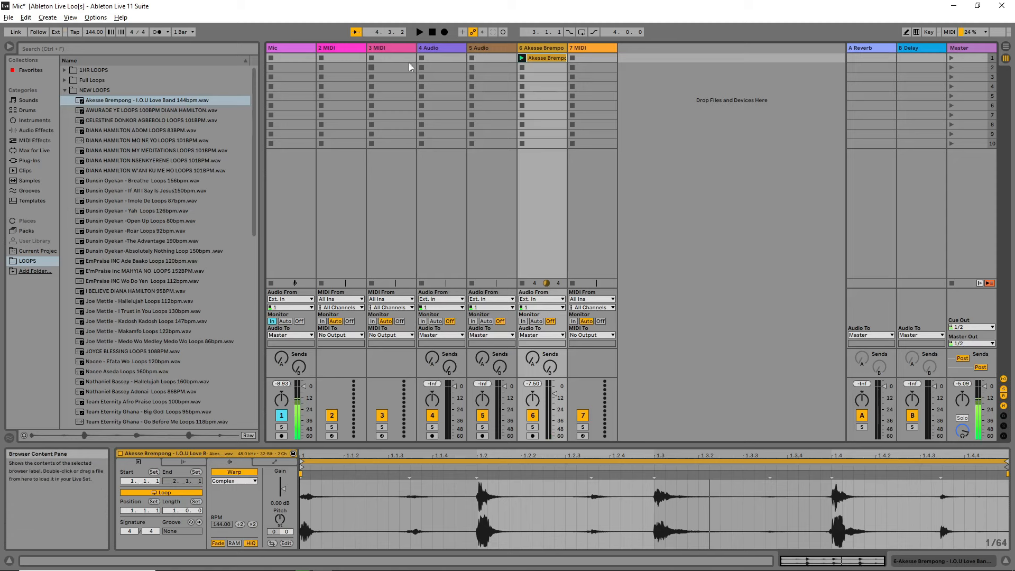
pyautogui.click(544, 68)
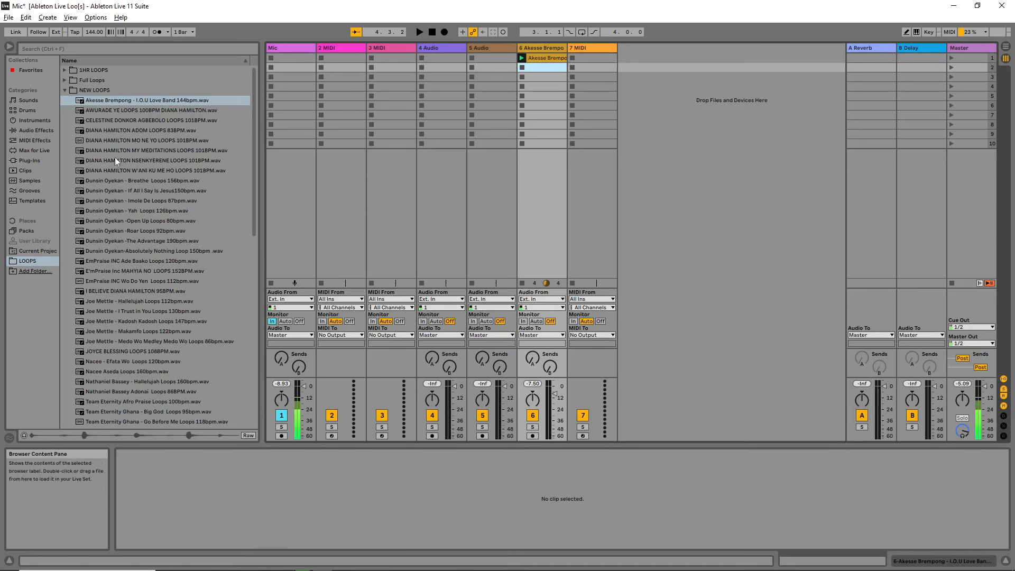
pyautogui.moveTo(107, 364); pyautogui.dragTo(538, 68)
pyautogui.click(521, 67)
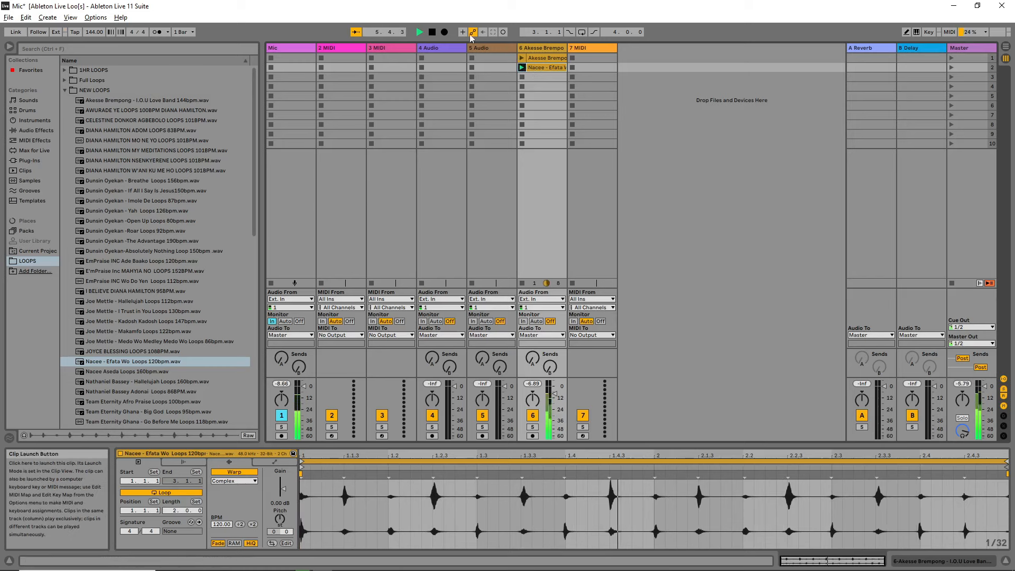
pyautogui.click(434, 33)
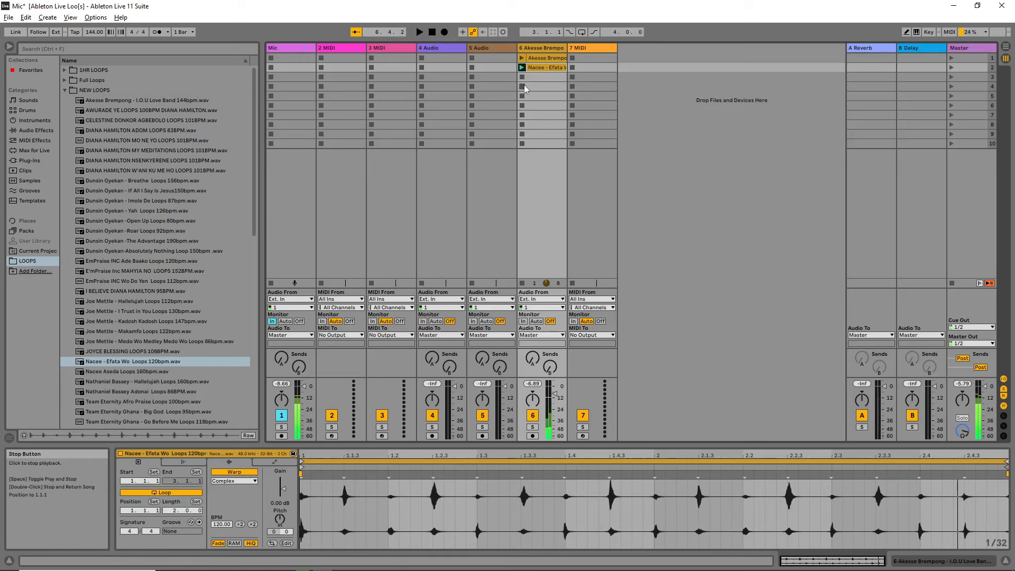
# Load "Team Eternity -The Elder's Song Loop 120bpm.wav" below track 6's last clip slot, in a new scene 11, and play it
pyautogui.scroll(-1, 152, 349)
pyautogui.scroll(-1, 152, 349)
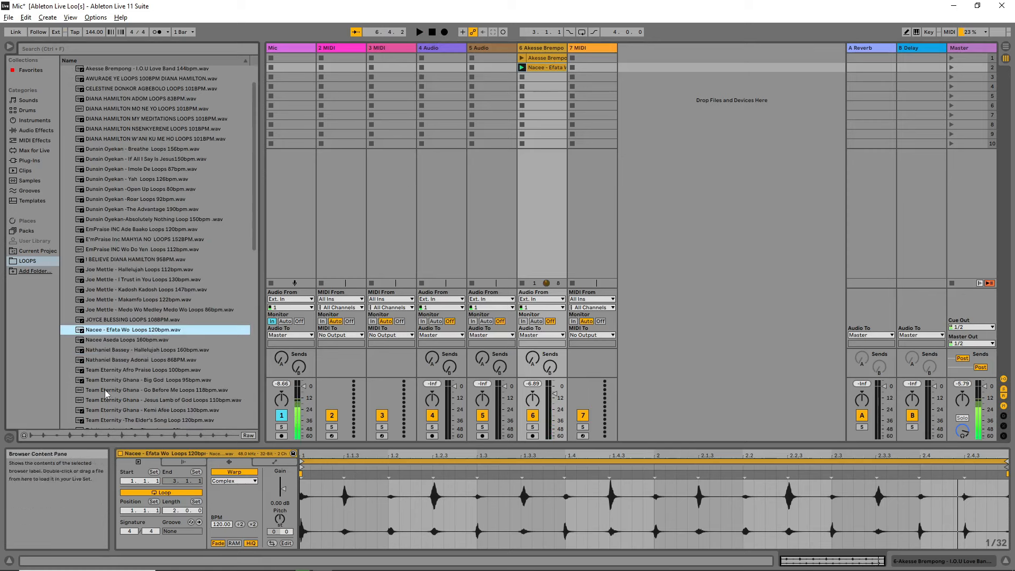
pyautogui.moveTo(112, 422); pyautogui.dragTo(535, 182)
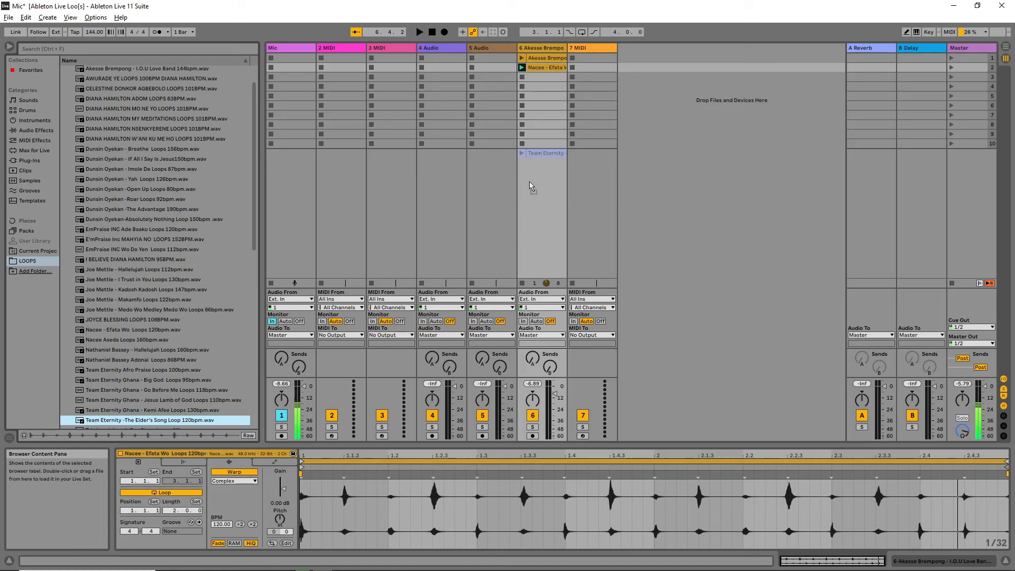
pyautogui.moveTo(540, 189); pyautogui.dragTo(539, 174)
pyautogui.click(521, 153)
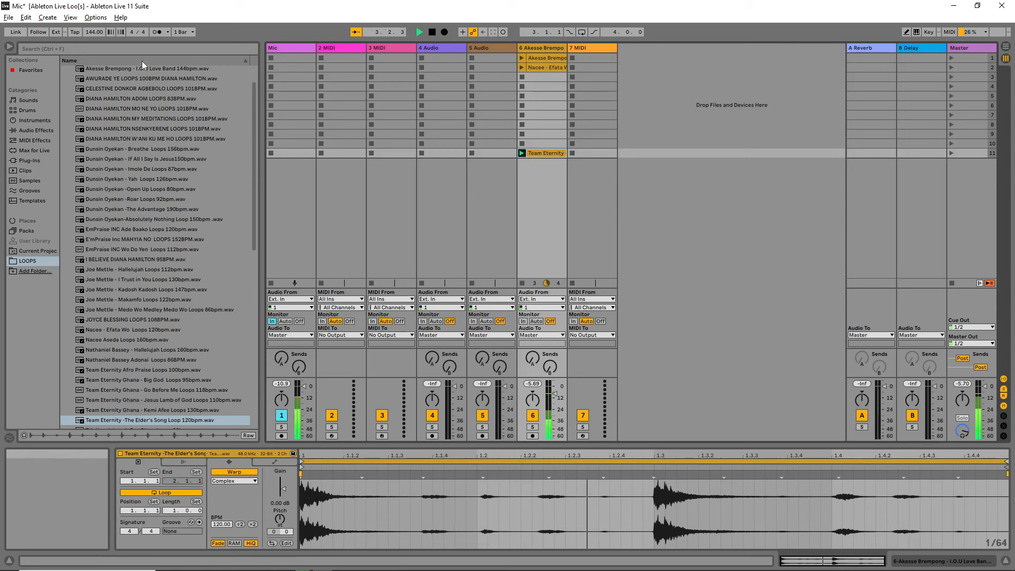
# Lower the project tempo to 121 BPM, starting and stopping the Team Eternity loop to hear the tempo change
pyautogui.moveTo(91, 31)
pyautogui.mouseDown()
pyautogui.moveTo(91, 67)
pyautogui.moveTo(90, 22)
pyautogui.mouseUp()
pyautogui.press('space')
pyautogui.press('space')
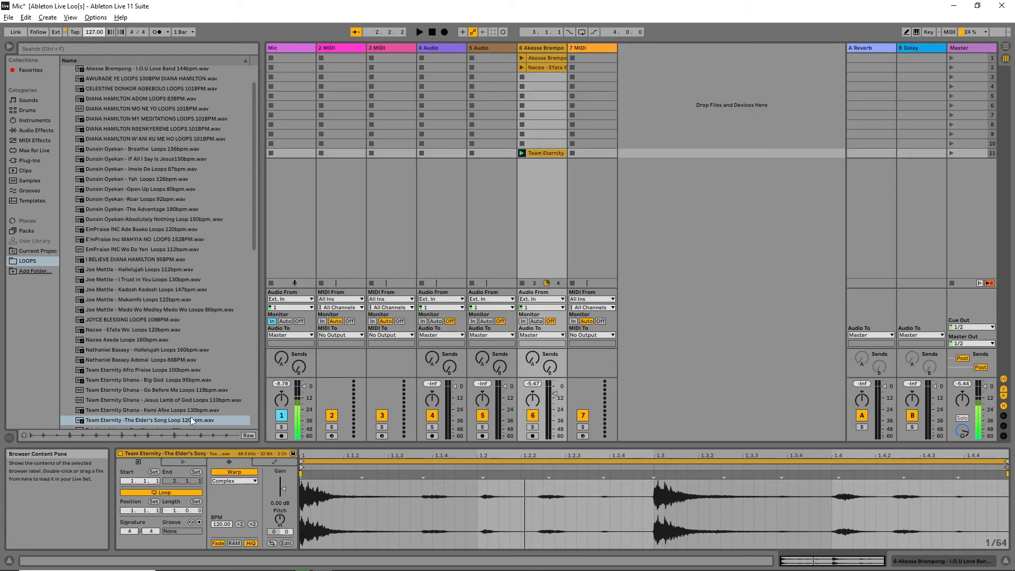
pyautogui.moveTo(93, 31); pyautogui.dragTo(94, 36)
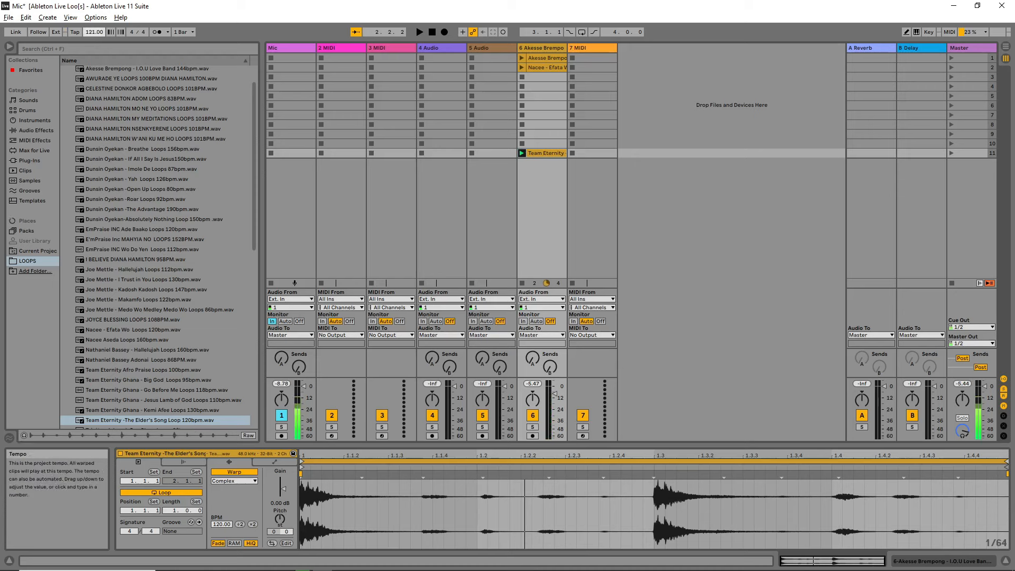
pyautogui.moveTo(95, 33); pyautogui.dragTo(95, 31)
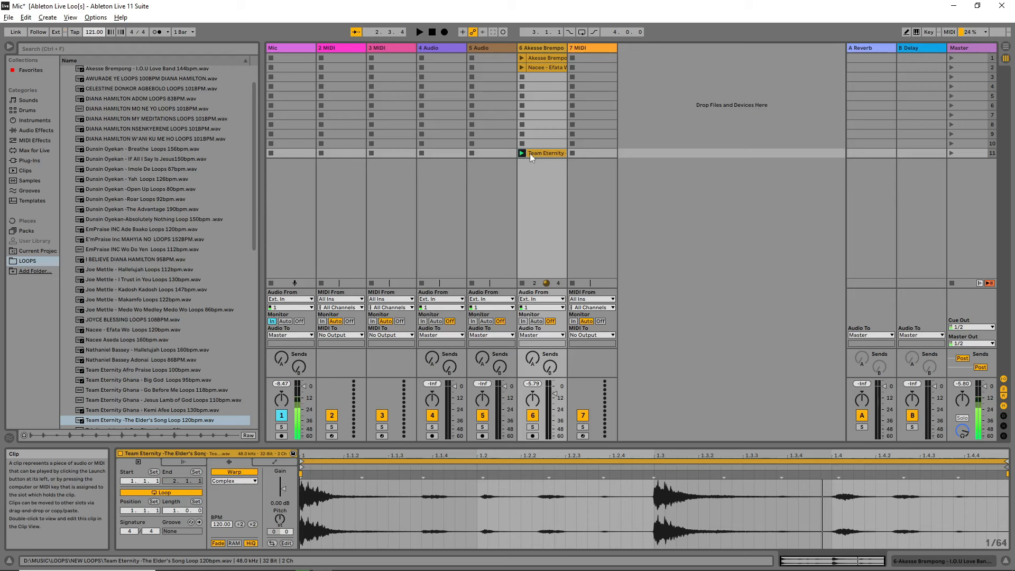
# Use Tap Tempo to set the project tempo to 150 BPM
pyautogui.click(75, 32)
pyautogui.click(76, 32)
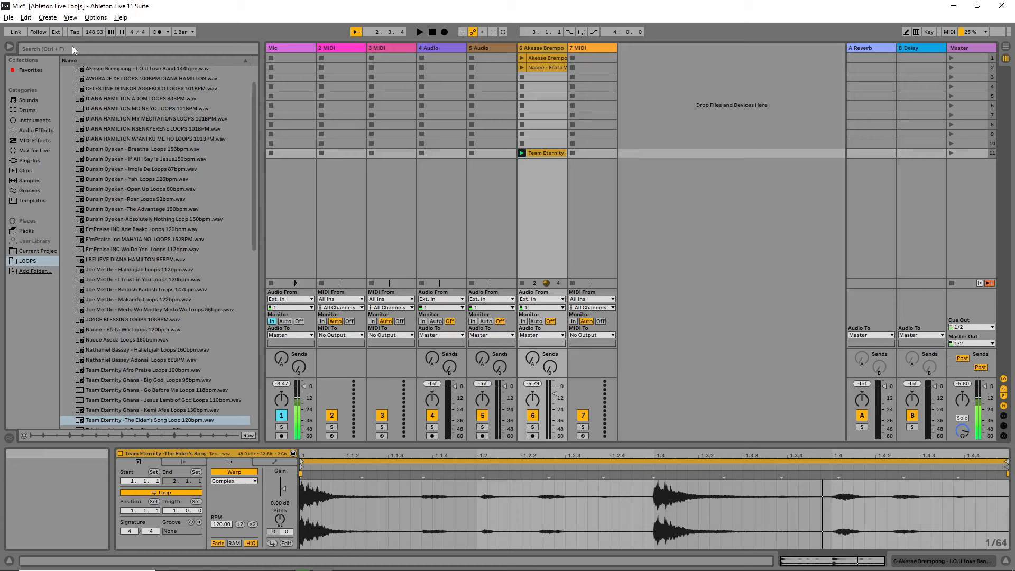
pyautogui.click(74, 32)
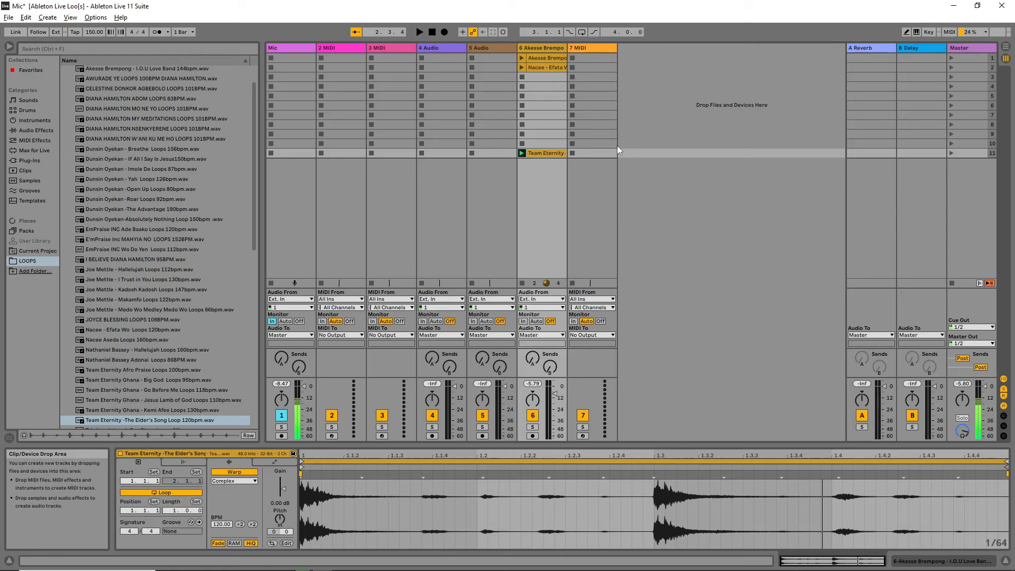
# Map Tap Tempo to the computer key C in Key Map Mode and leave the mapping mode
pyautogui.rightClick(75, 33)
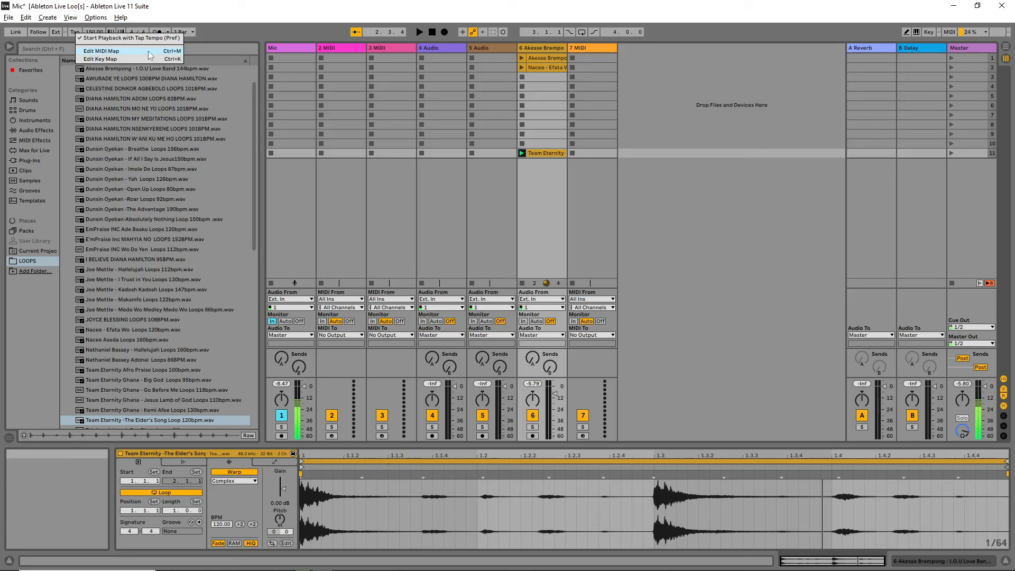
pyautogui.click(104, 60)
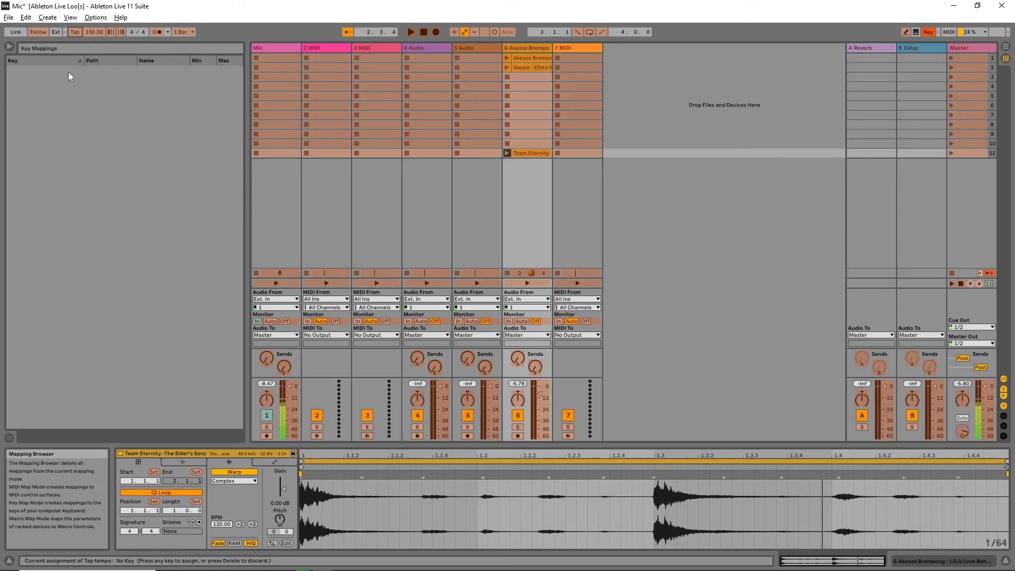
pyautogui.press('c')
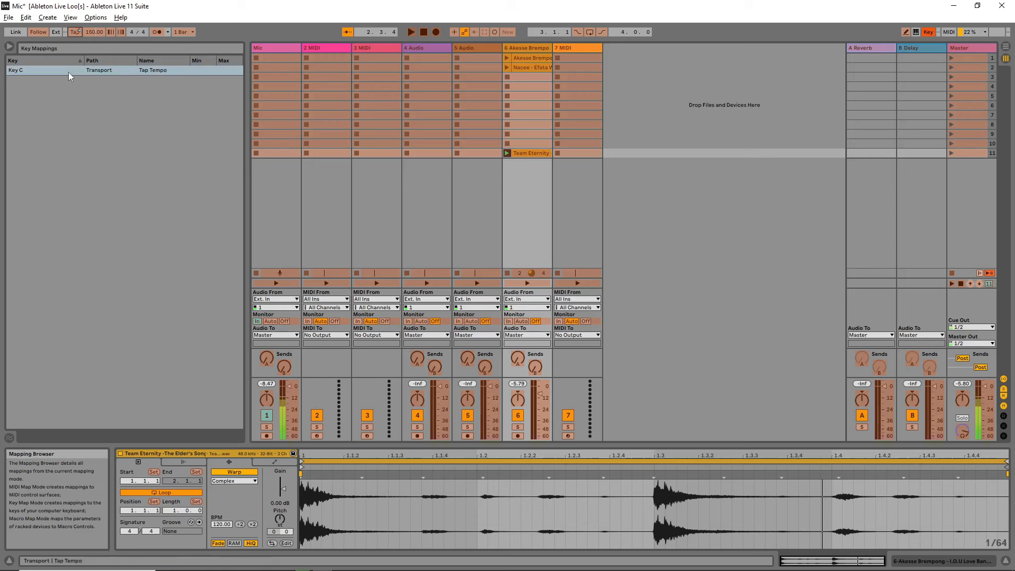
pyautogui.click(75, 32)
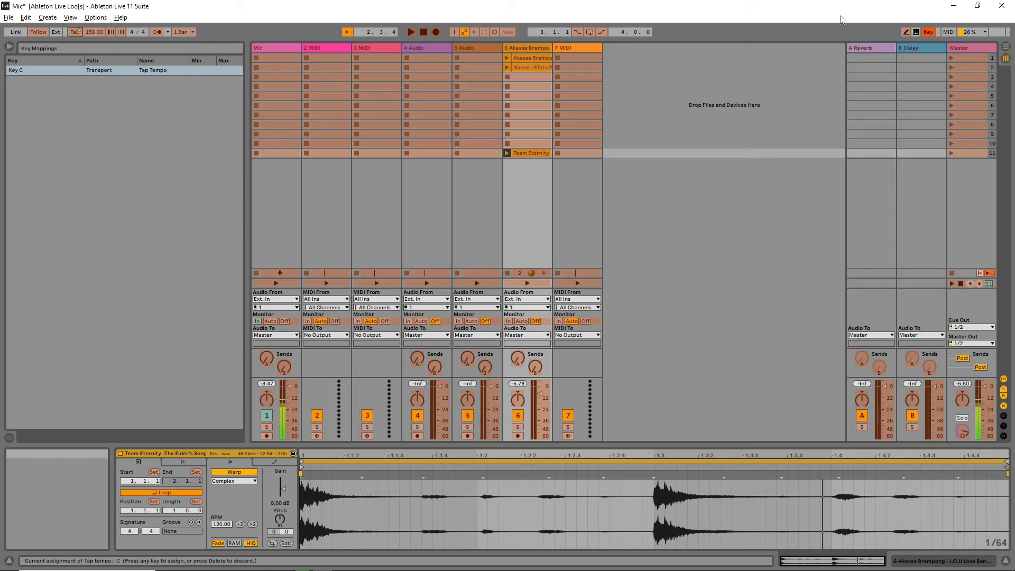
pyautogui.click(924, 32)
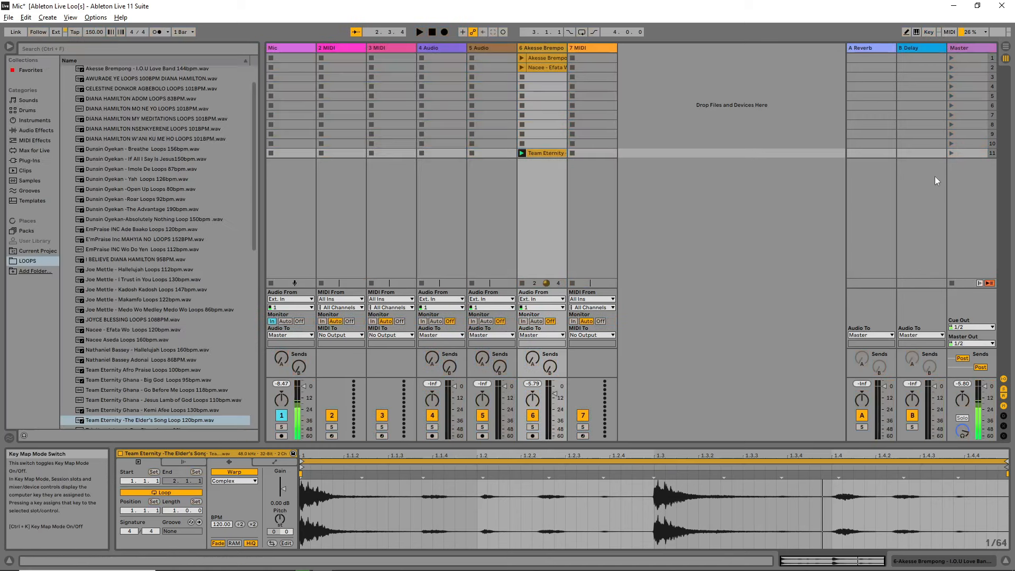
# Tap four beats with the mapped key to start playback, keep tapping to raise the tempo to about 144 BPM, and stop playback
pyautogui.press('t')
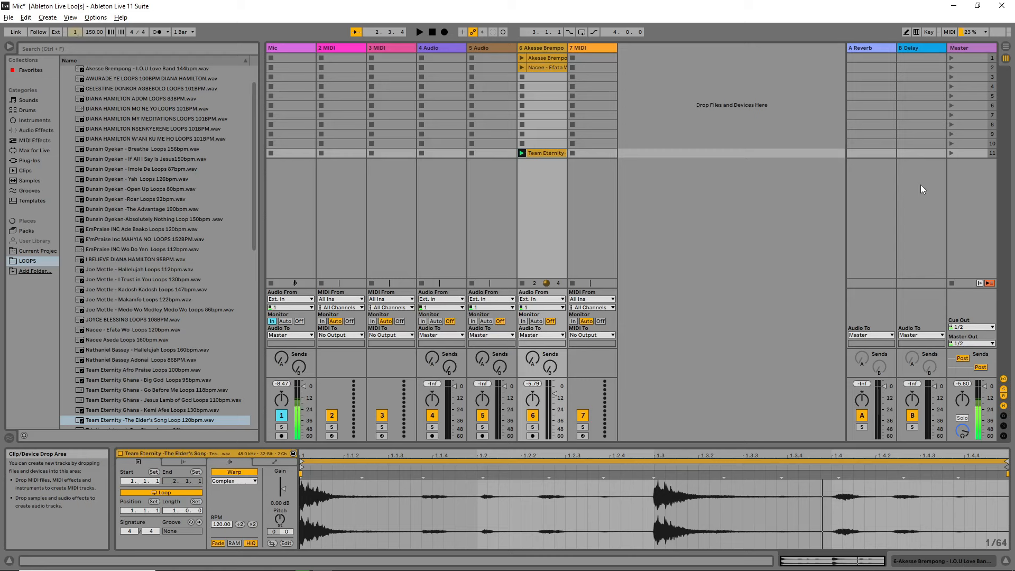
pyautogui.press('t')
pyautogui.press('t')
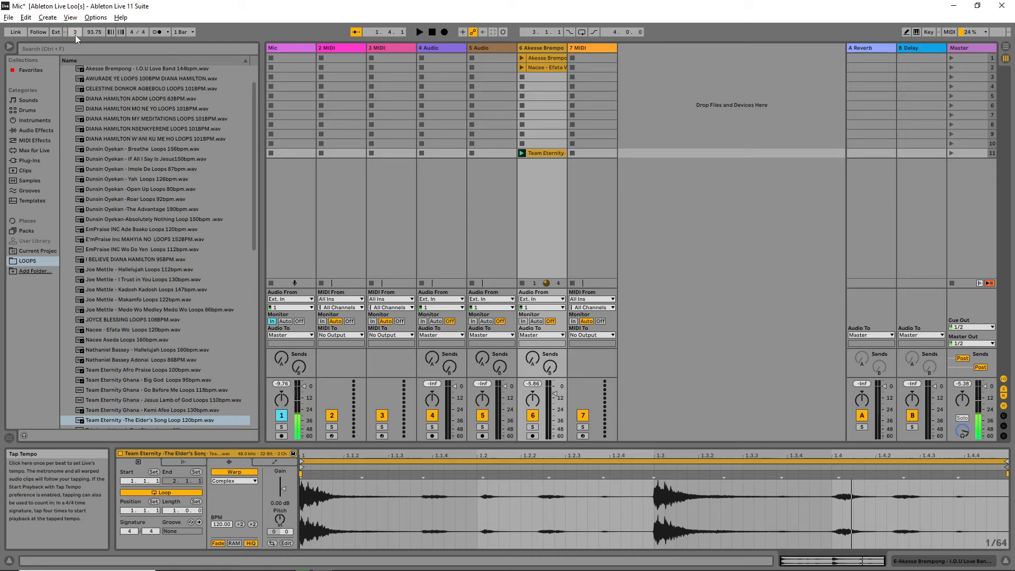
pyautogui.press('t')
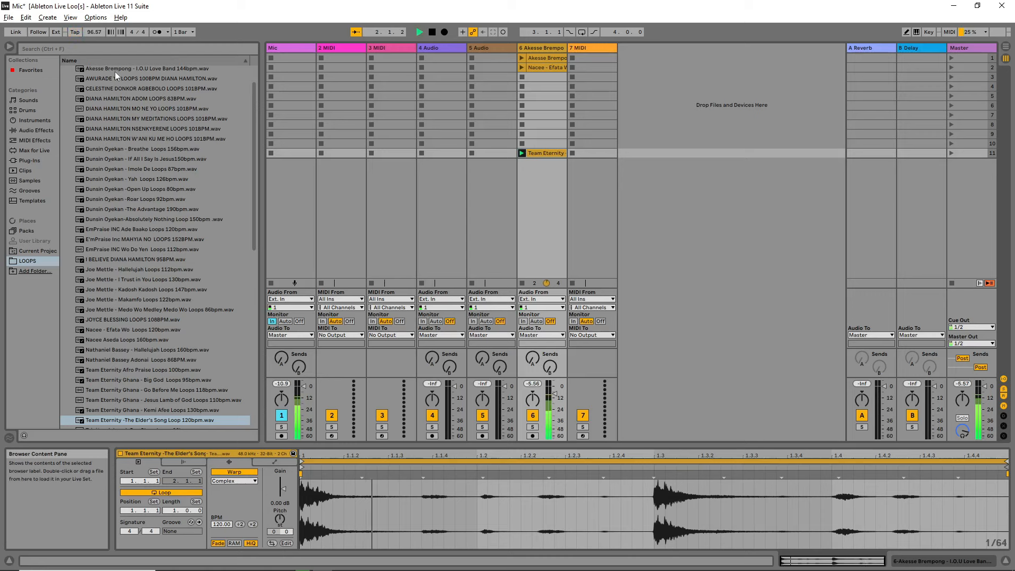
pyautogui.press('t')
pyautogui.press('t')
pyautogui.press('t')
pyautogui.press('t')
pyautogui.press('t')
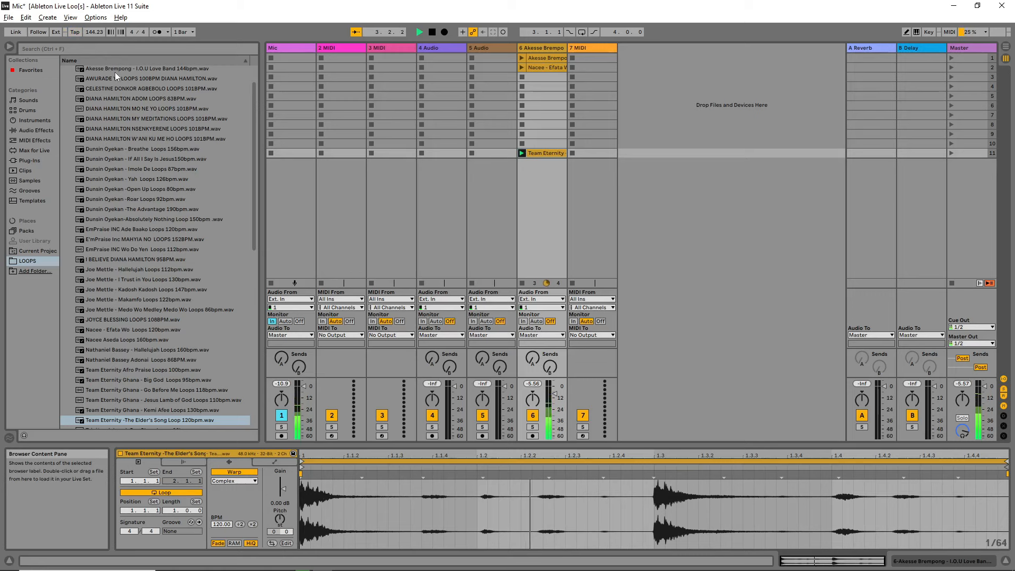
pyautogui.press('space')
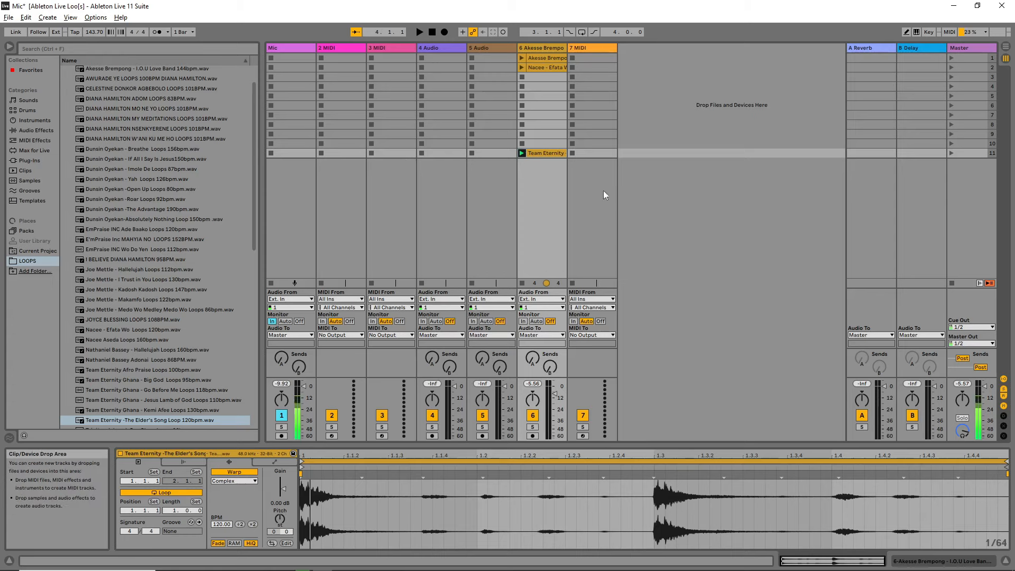
pyautogui.click(653, 201)
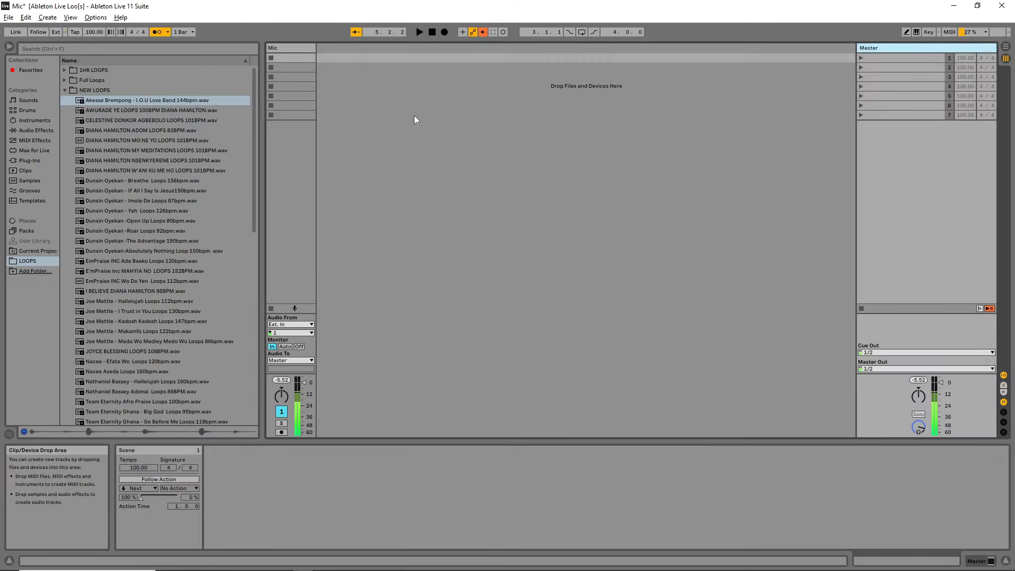
# Turn off the metronome, and insert a new audio track beside the Mic track and widen it
pyautogui.click(157, 32)
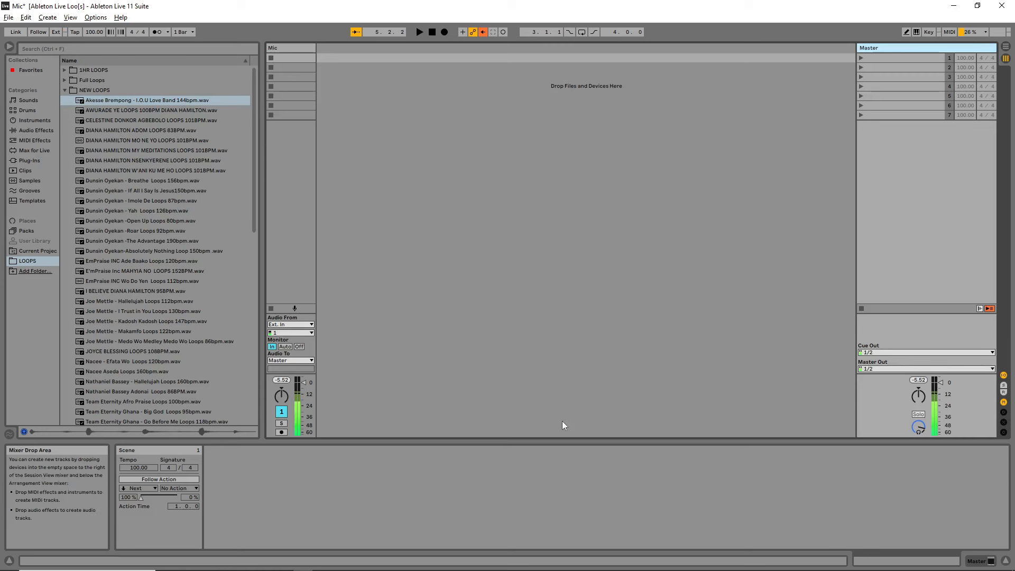
pyautogui.rightClick(367, 115)
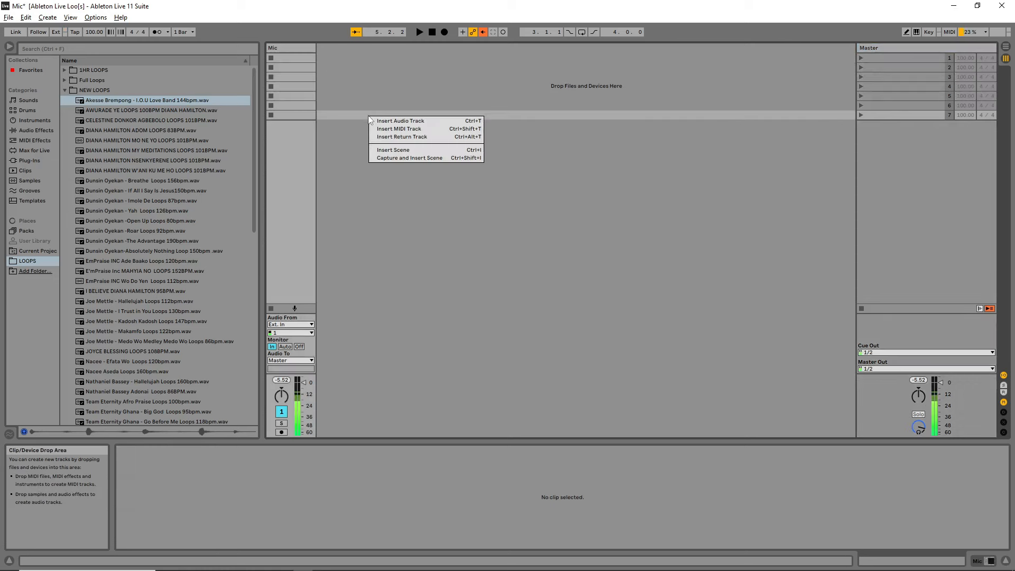
pyautogui.click(412, 121)
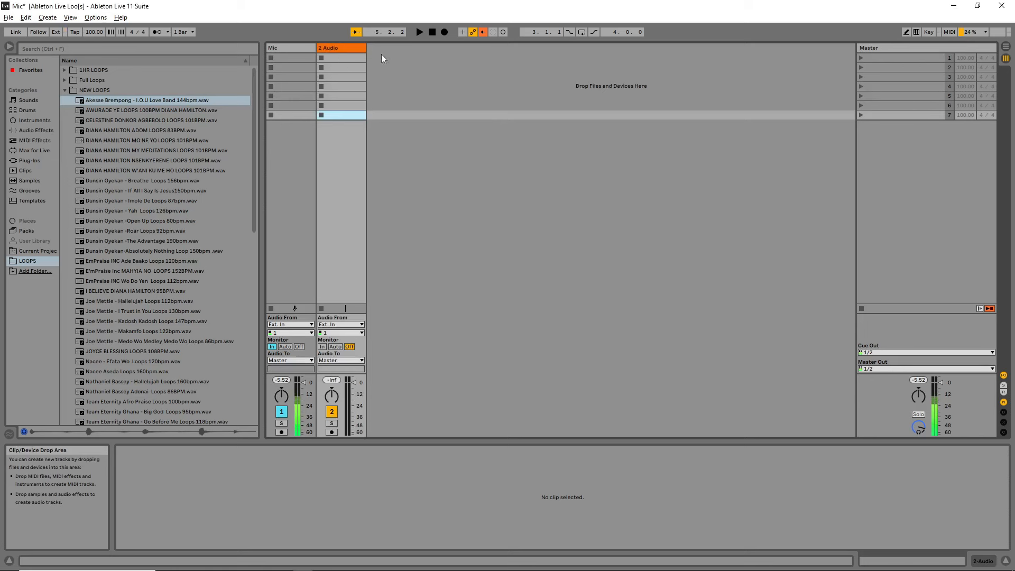
pyautogui.moveTo(365, 53); pyautogui.dragTo(457, 53)
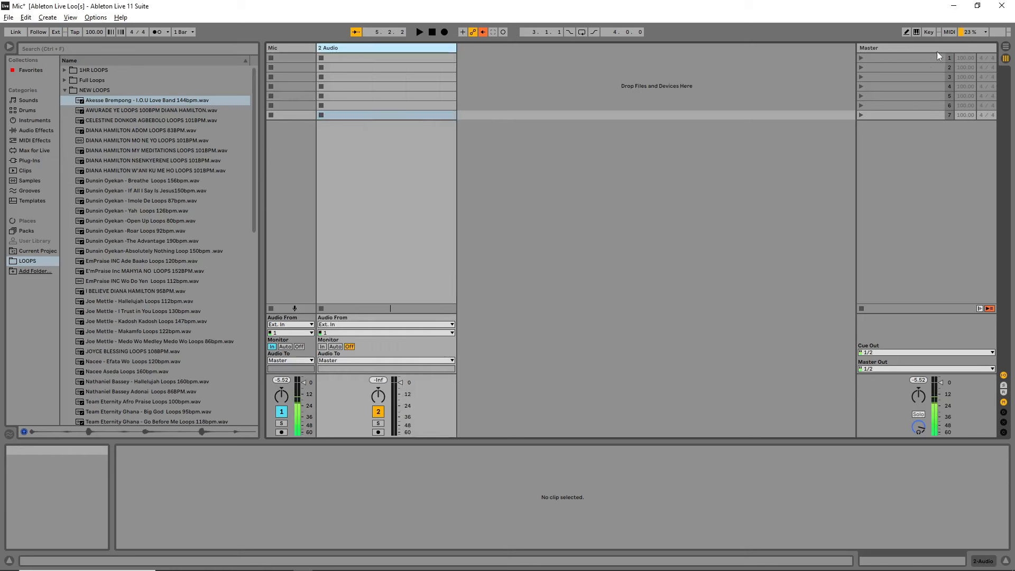
pyautogui.click(861, 48)
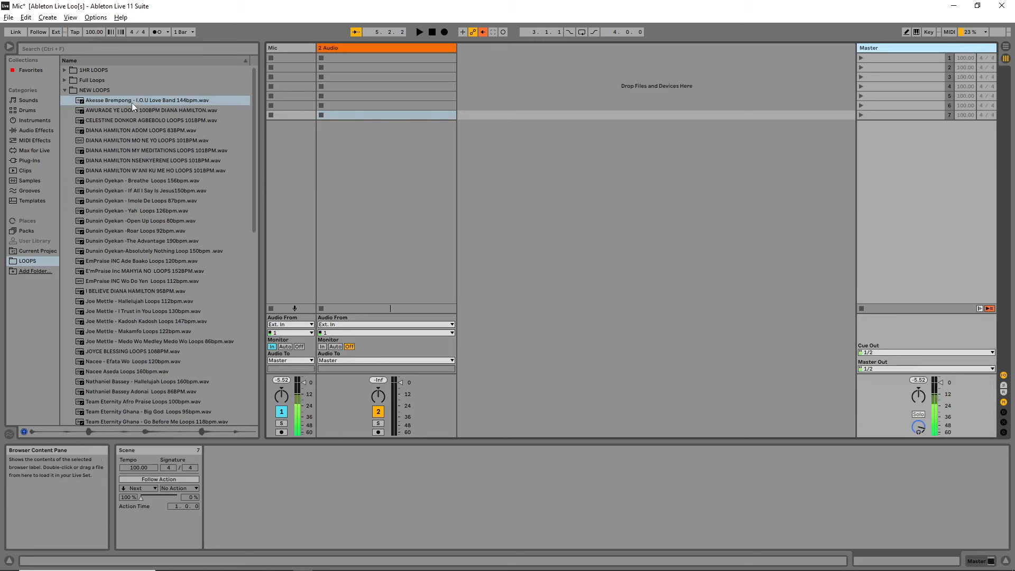
# Load "Team Eternity -The Elder's Song Loop 120bpm.wav" from the NEW LOOPS folder into the first clip slot of the 2 Audio track
pyautogui.scroll(-5, 154, 380)
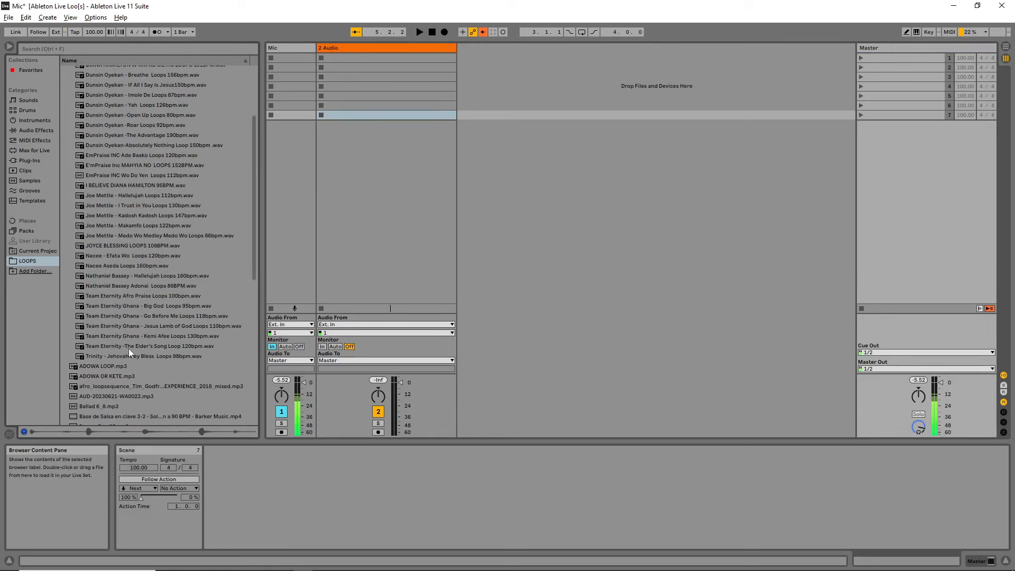
pyautogui.click(135, 345)
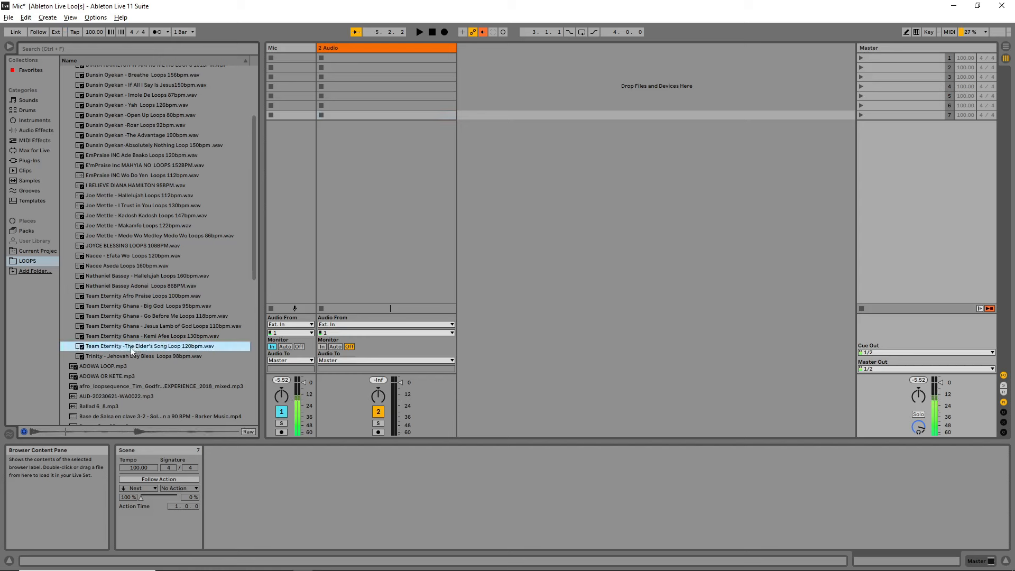
pyautogui.moveTo(132, 351); pyautogui.dragTo(347, 59)
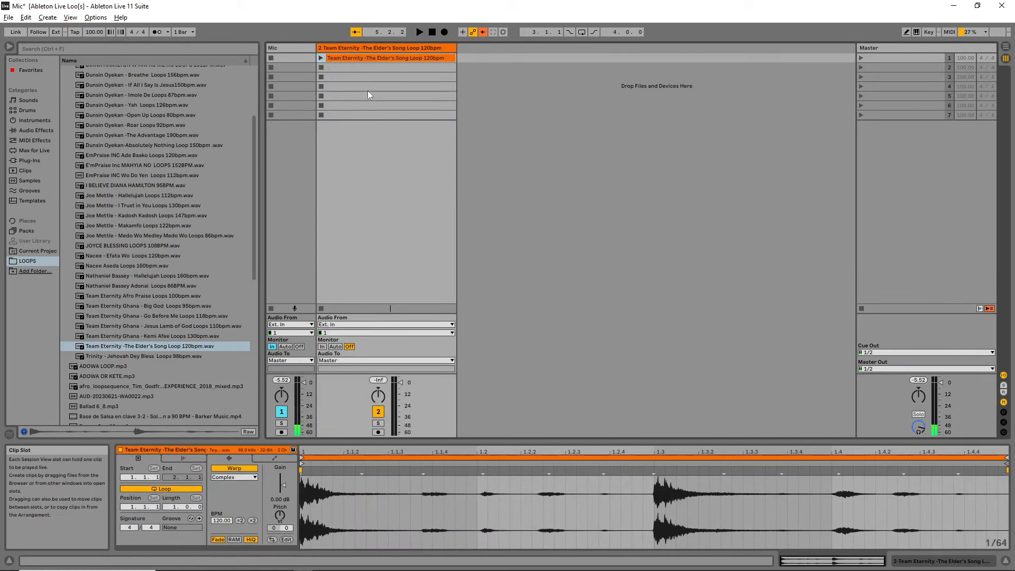
# Enlarge the clip view, switch the clip's Warp off and on, re-enable Loop, and return the clip view to its smaller height
pyautogui.moveTo(388, 444); pyautogui.dragTo(369, 221)
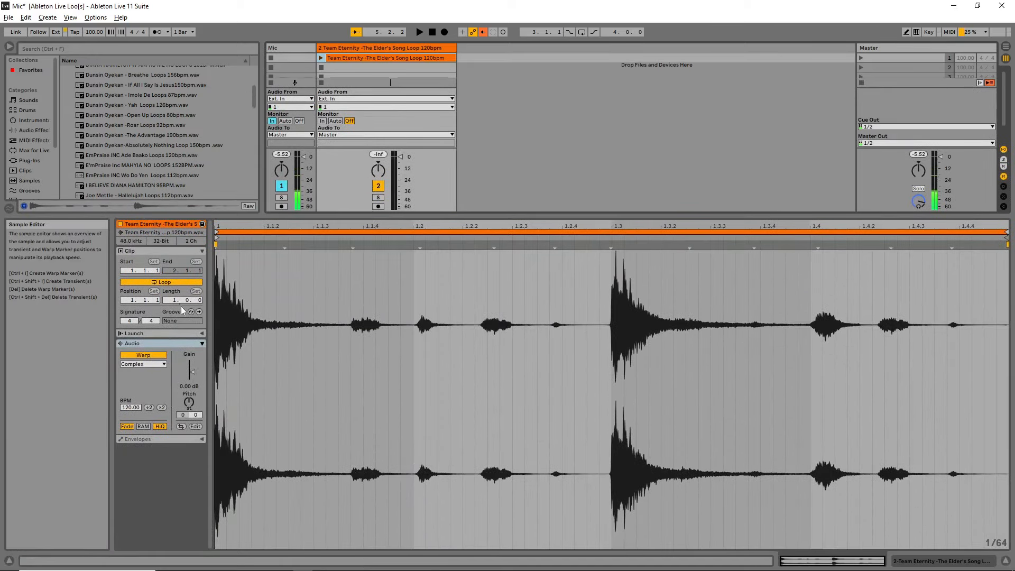
pyautogui.click(153, 356)
pyautogui.click(153, 356)
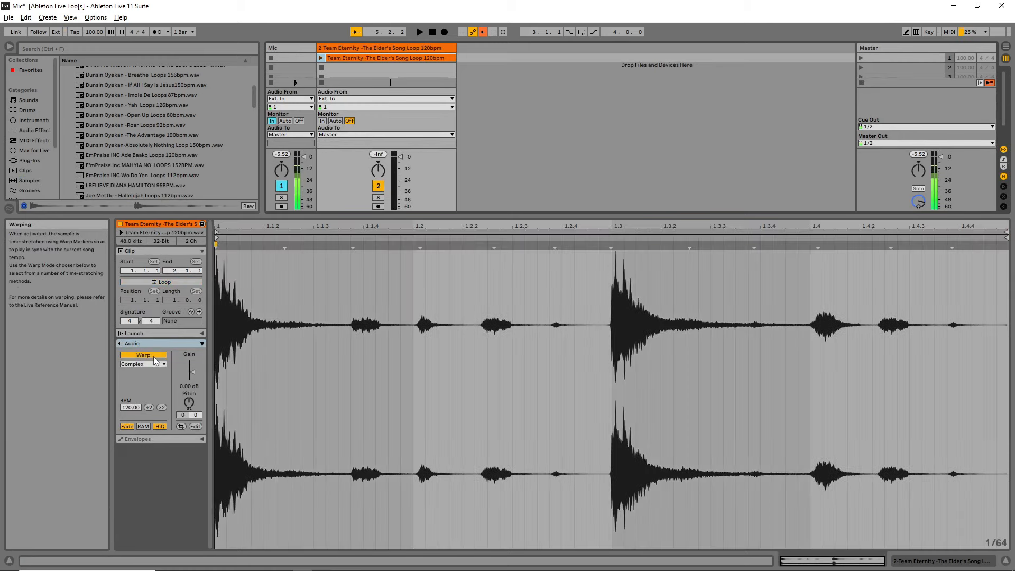
pyautogui.click(145, 282)
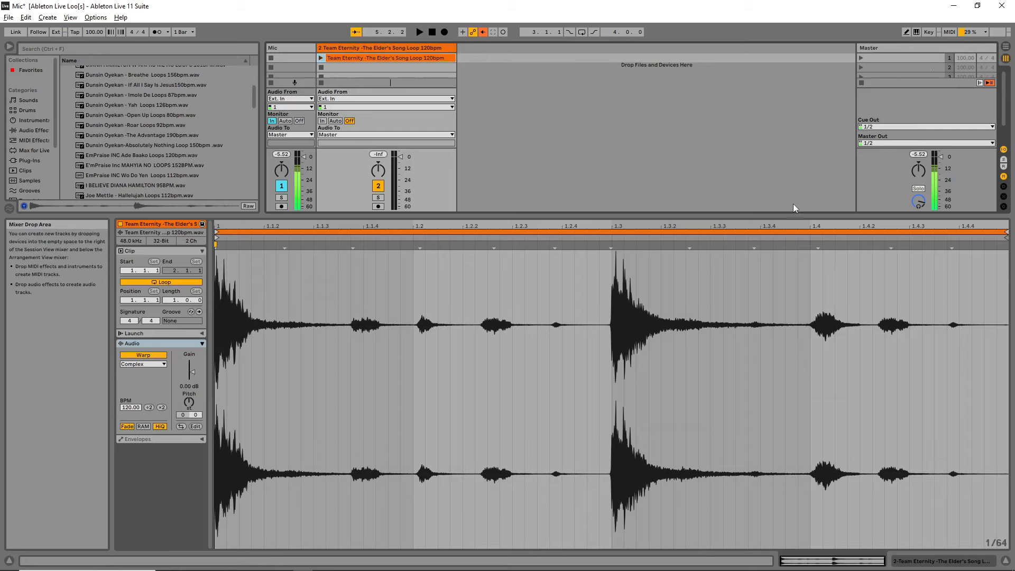
pyautogui.moveTo(793, 213); pyautogui.dragTo(793, 444)
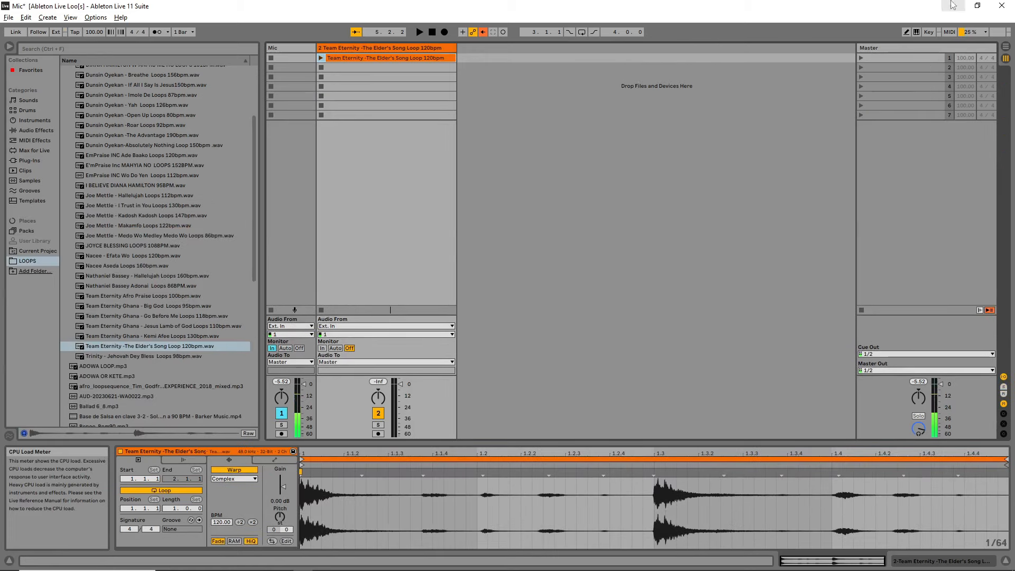
# Rename the first scene as "THE ELDER'S SONG 120BPM 4/4"
pyautogui.click(909, 58)
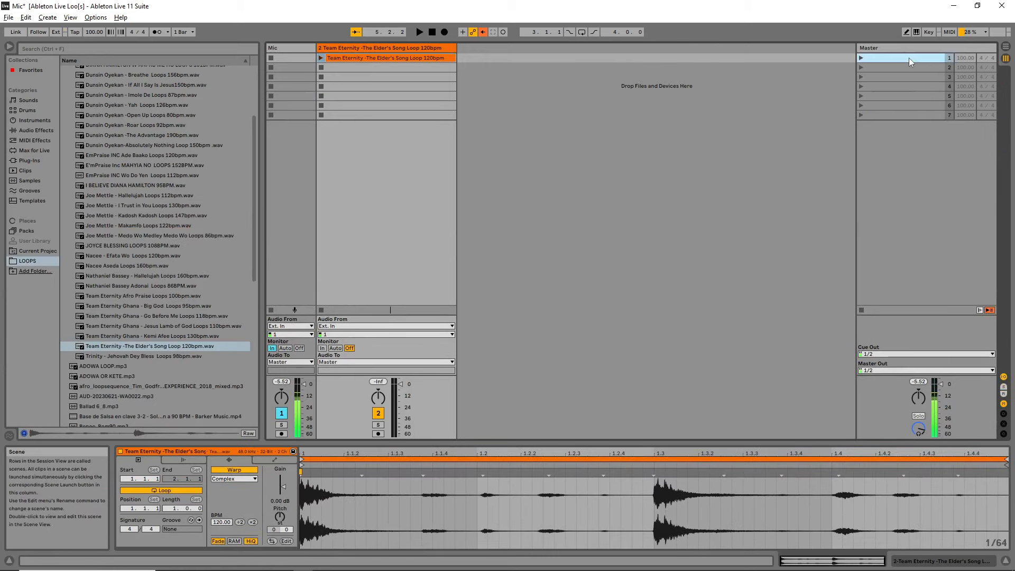
pyautogui.rightClick(881, 60)
pyautogui.click(437, 59)
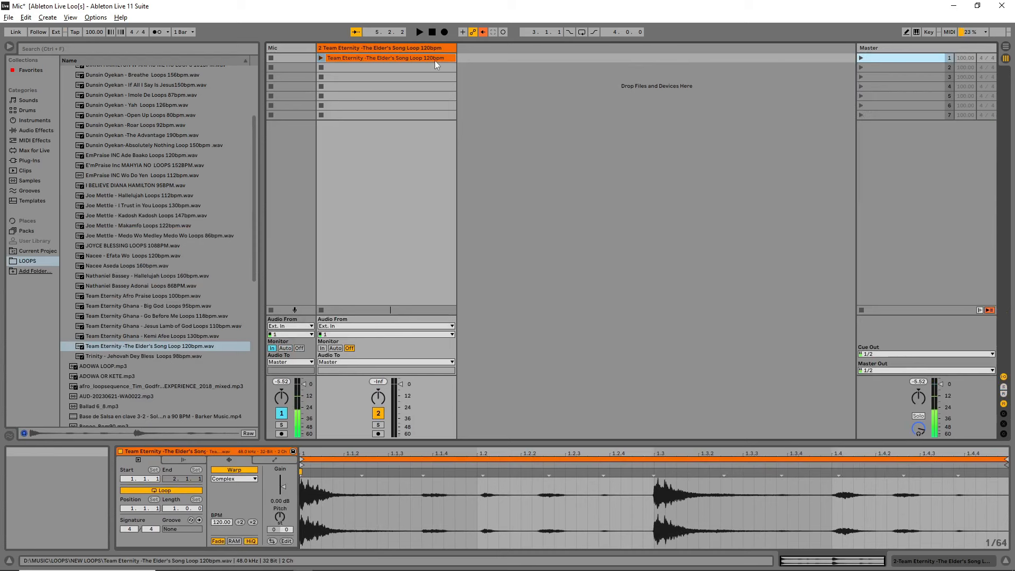
pyautogui.rightClick(893, 60)
pyautogui.click(814, 103)
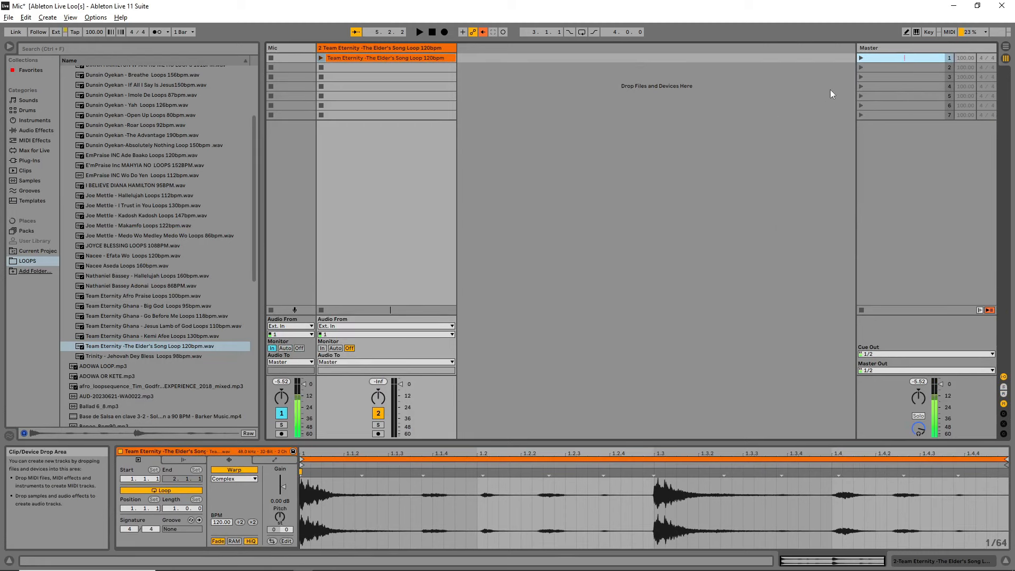
pyautogui.write("THE ELDER'S SONG")
pyautogui.press('Return')
pyautogui.write('120BPM 4/4')
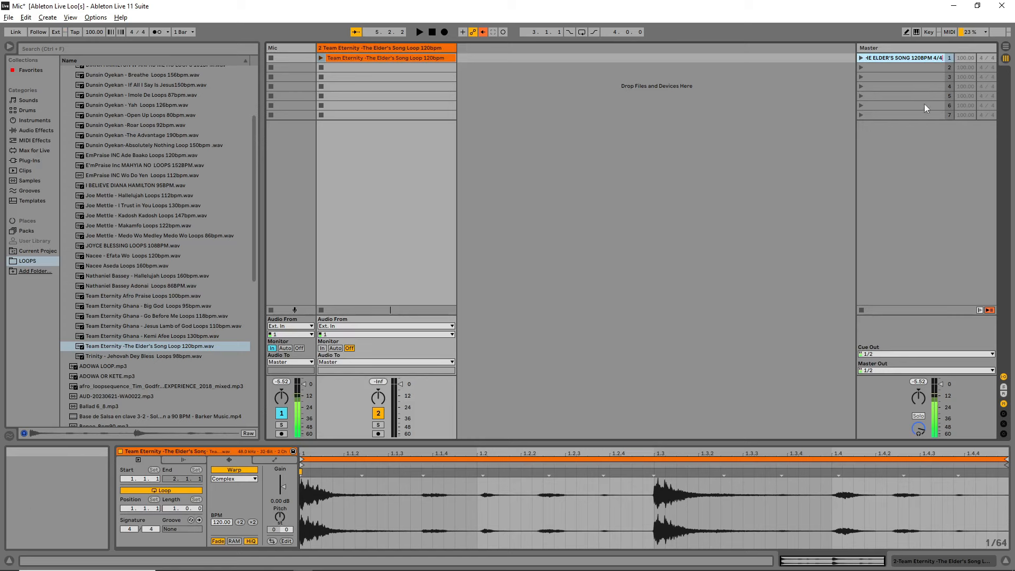
pyautogui.click(901, 74)
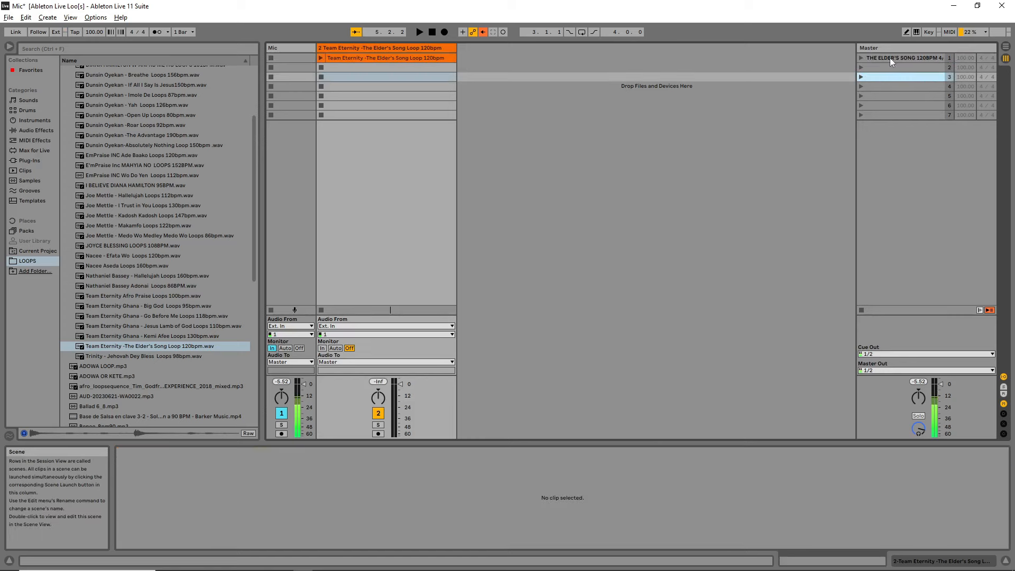
# Set the first scene's tempo to 120 BPM and check it against the clip in the first slot
pyautogui.click(859, 47)
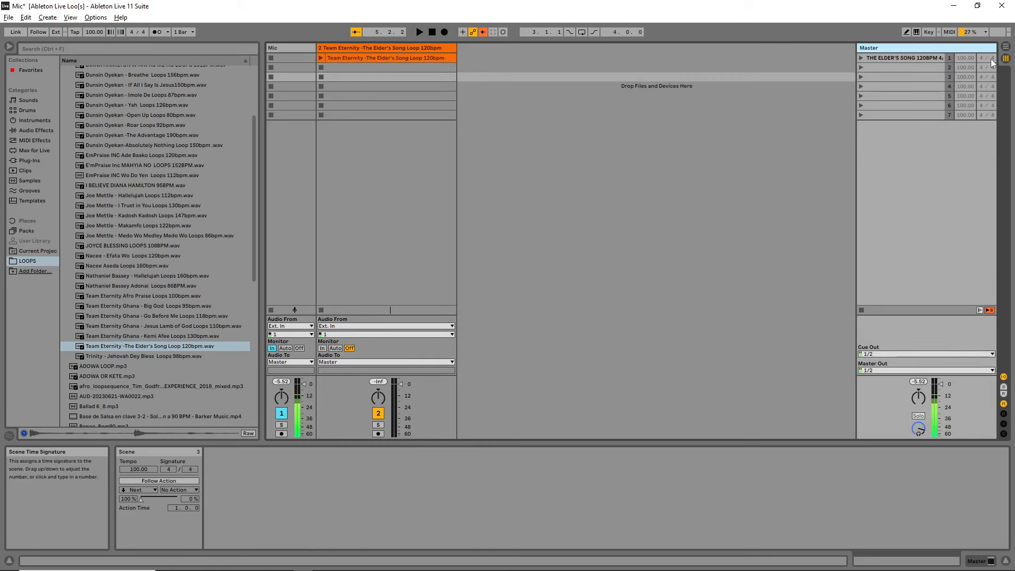
pyautogui.click(960, 57)
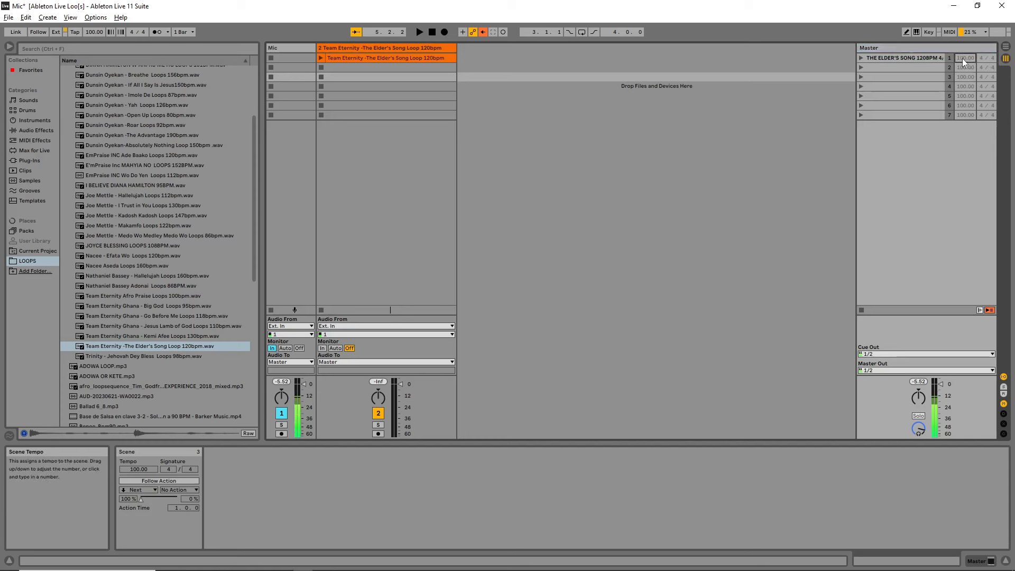
pyautogui.write('120')
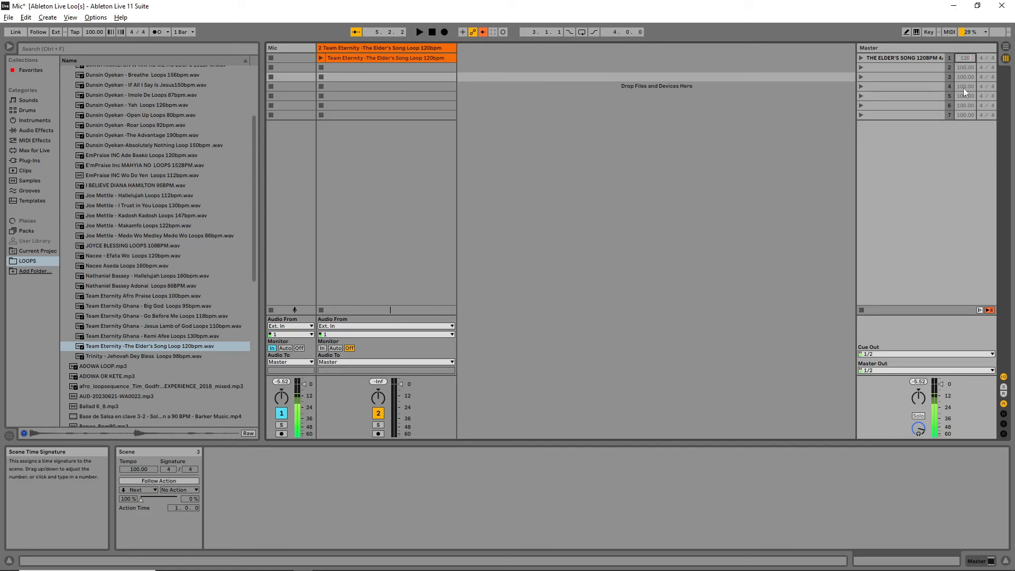
pyautogui.click(956, 159)
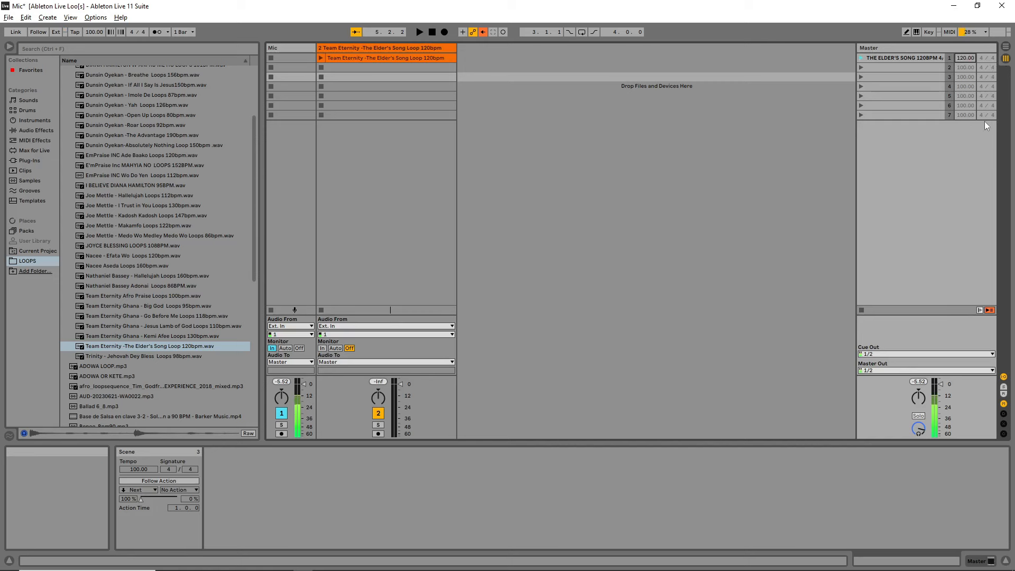
pyautogui.click(335, 56)
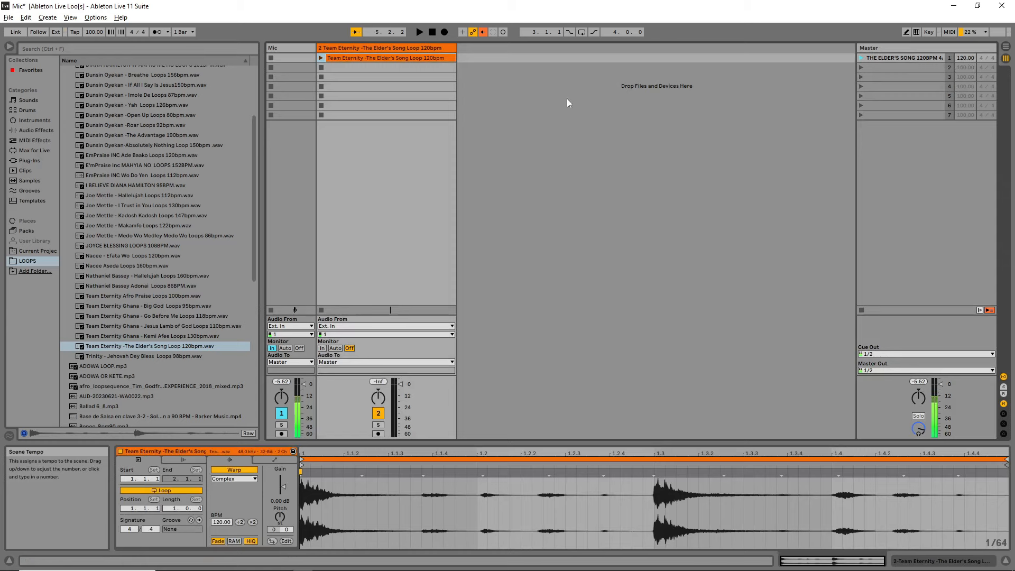
pyautogui.click(549, 99)
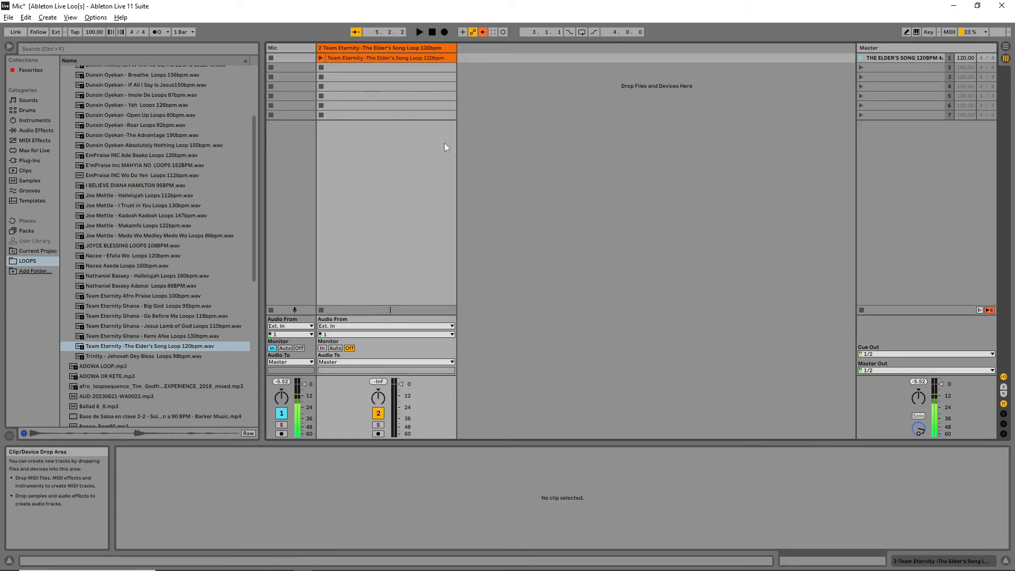
# Rename the second track, which holds the Elder's Song loop, as "SATURDAY WEDDING GIG LOOPS ARRANGEMENT"
pyautogui.rightClick(379, 48)
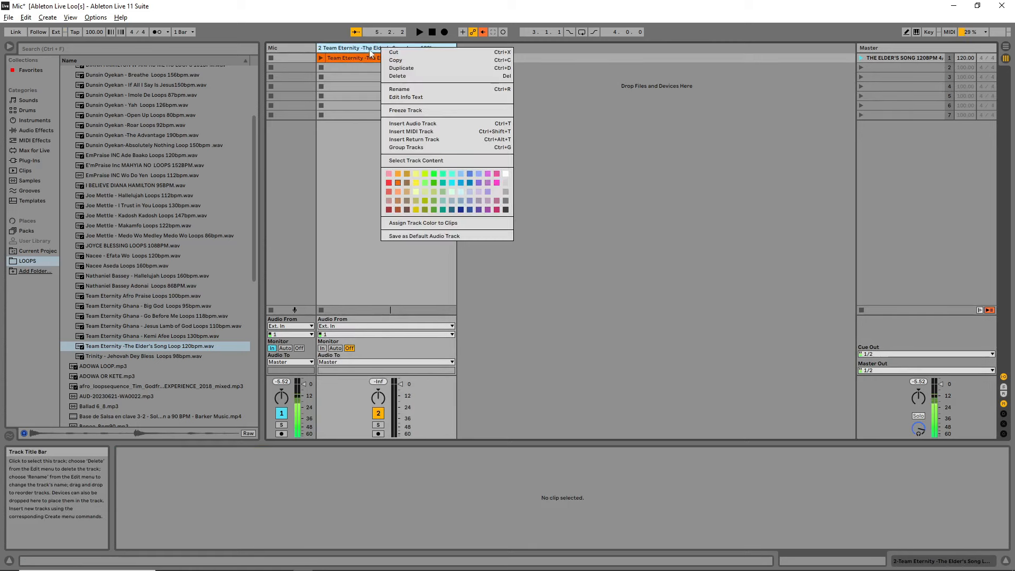
pyautogui.click(801, 164)
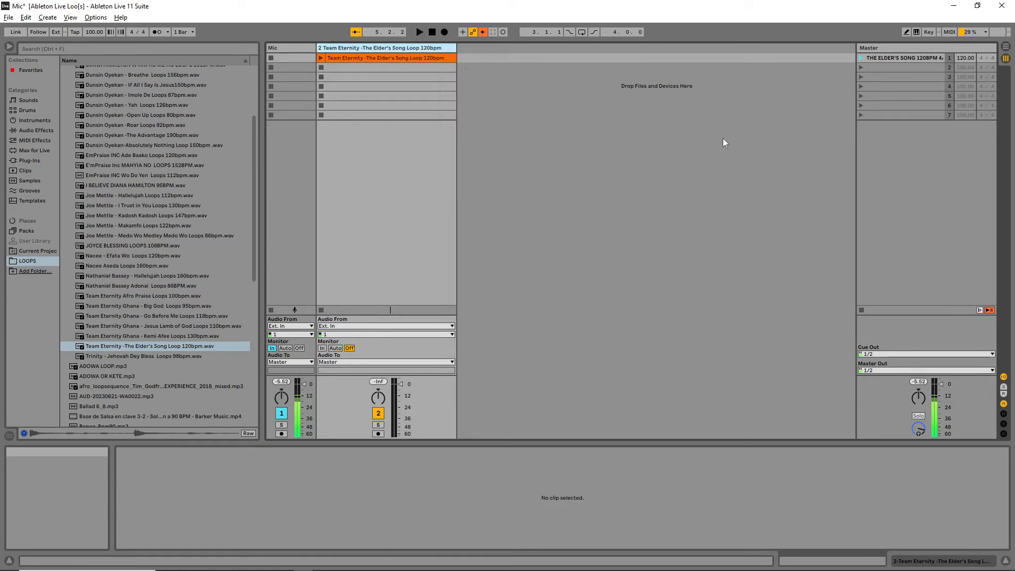
pyautogui.rightClick(371, 50)
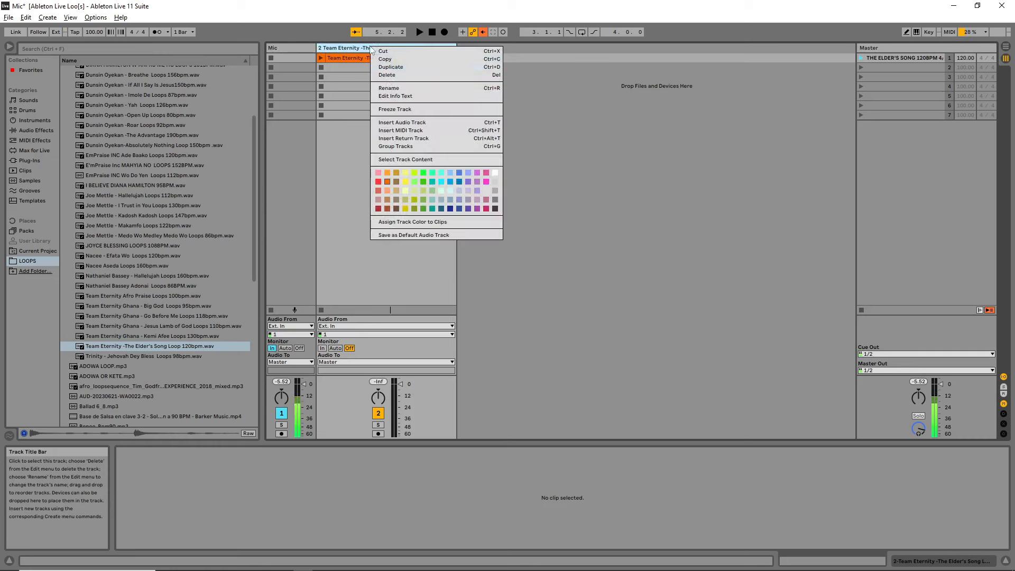
pyautogui.click(401, 93)
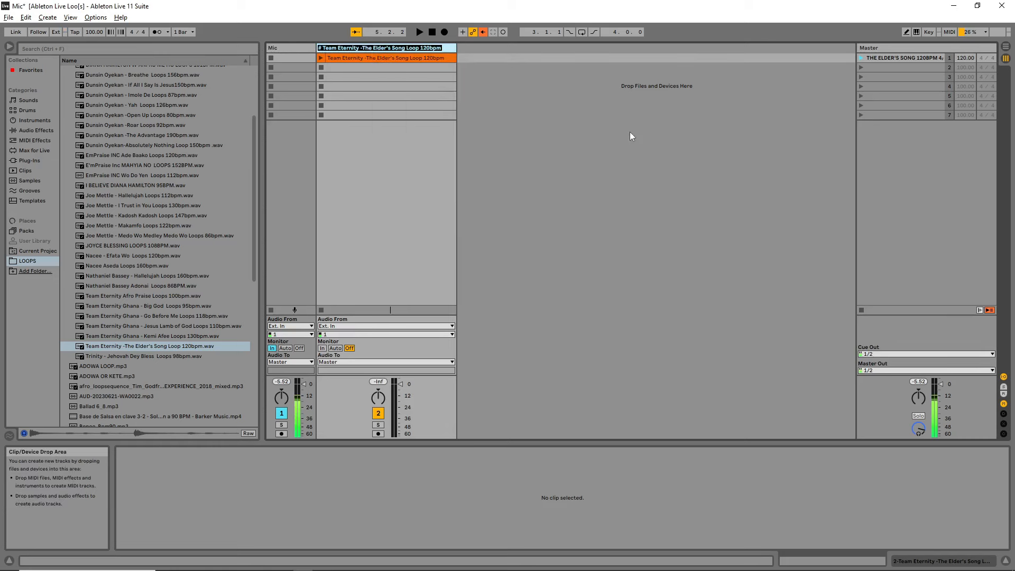
pyautogui.write('SAT')
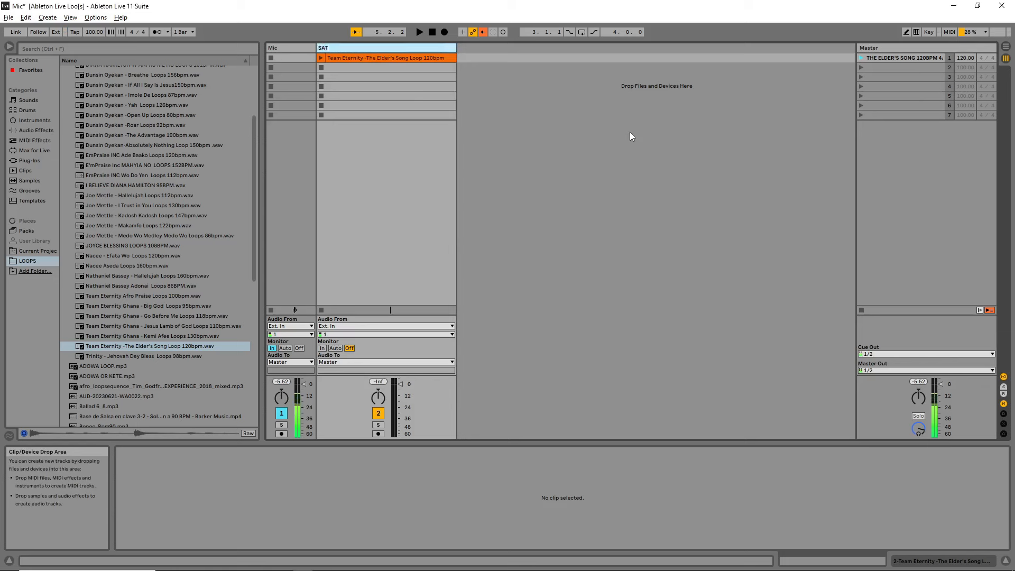
pyautogui.write('URDAY WEDDING GID LOOPS ARRA')
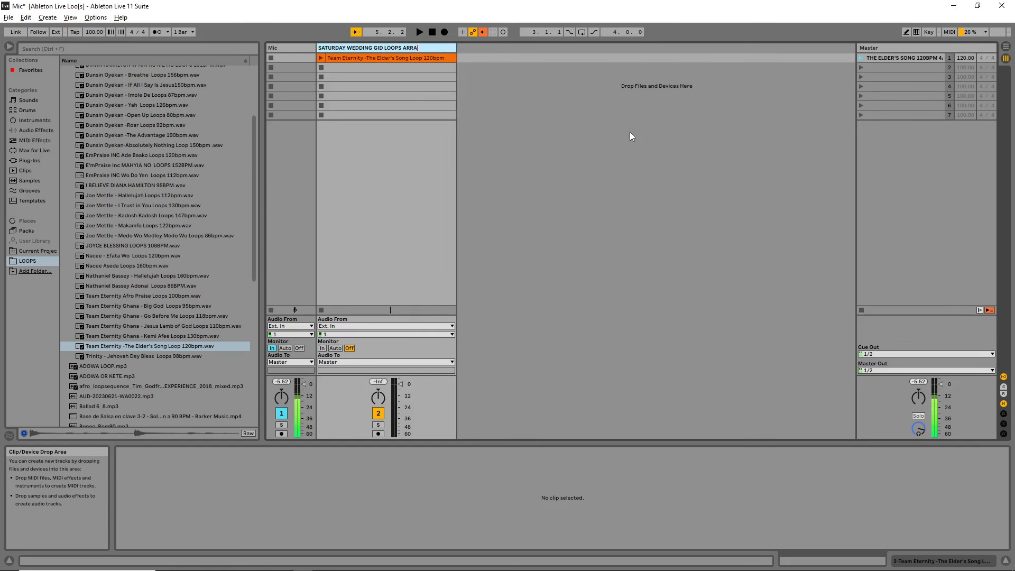
pyautogui.write('NGEMENT')
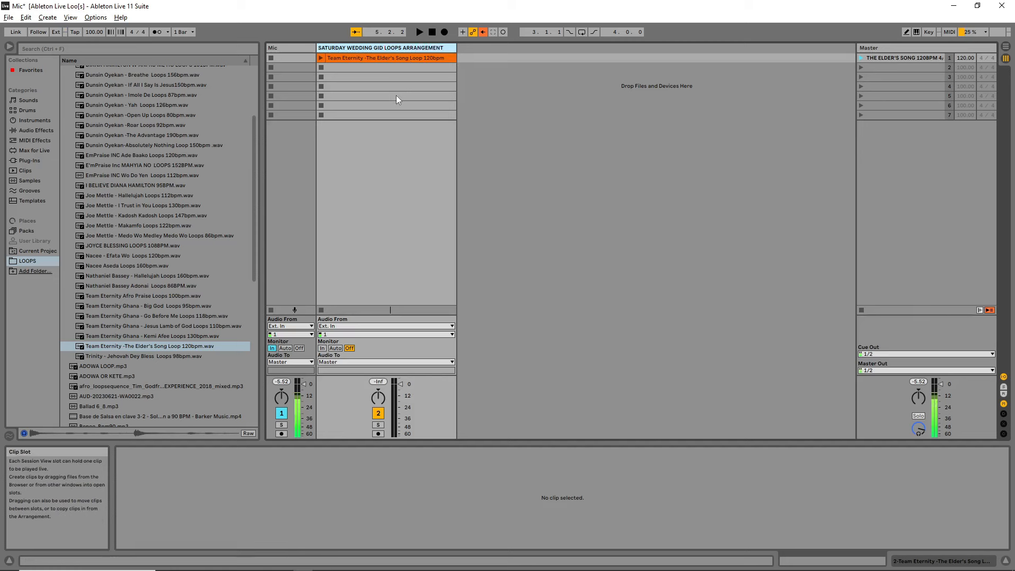
pyautogui.press('BackSpace')
pyautogui.write('G')
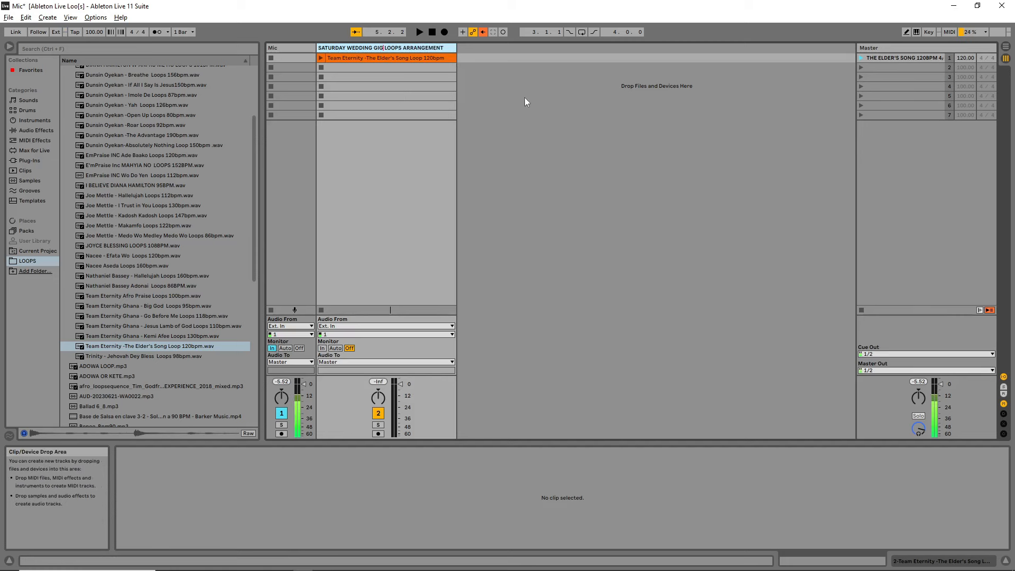
pyautogui.click(434, 139)
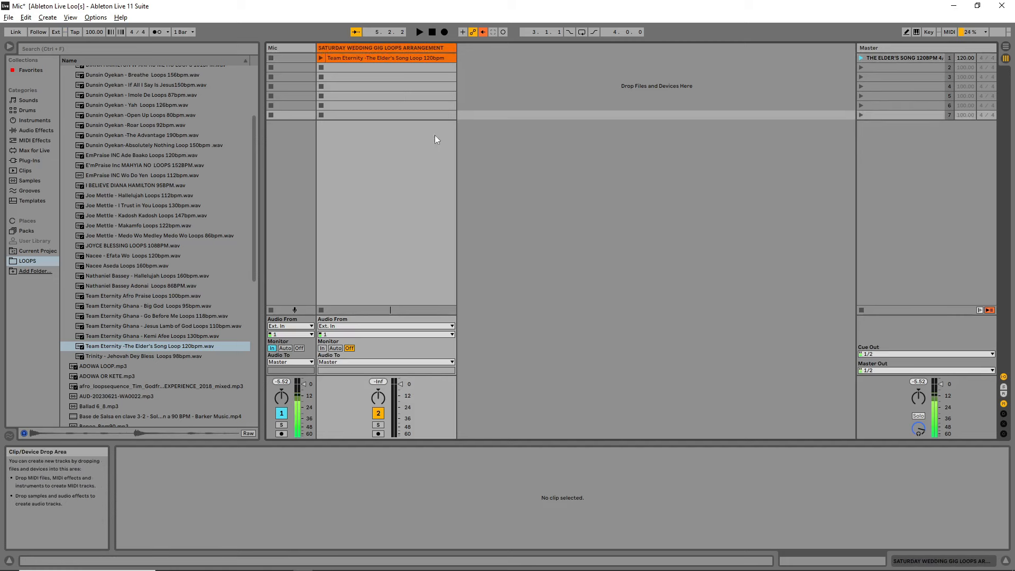
# Color the SATURDAY WEDDING GIG LOOPS ARRANGEMENT track bright green and launch its Elder's Song clip
pyautogui.rightClick(375, 47)
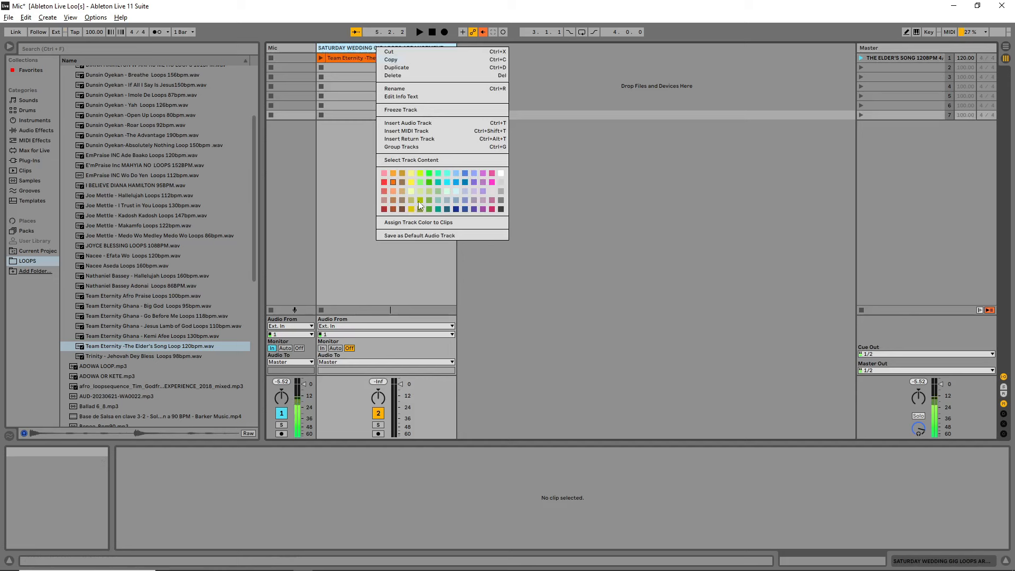
pyautogui.click(429, 172)
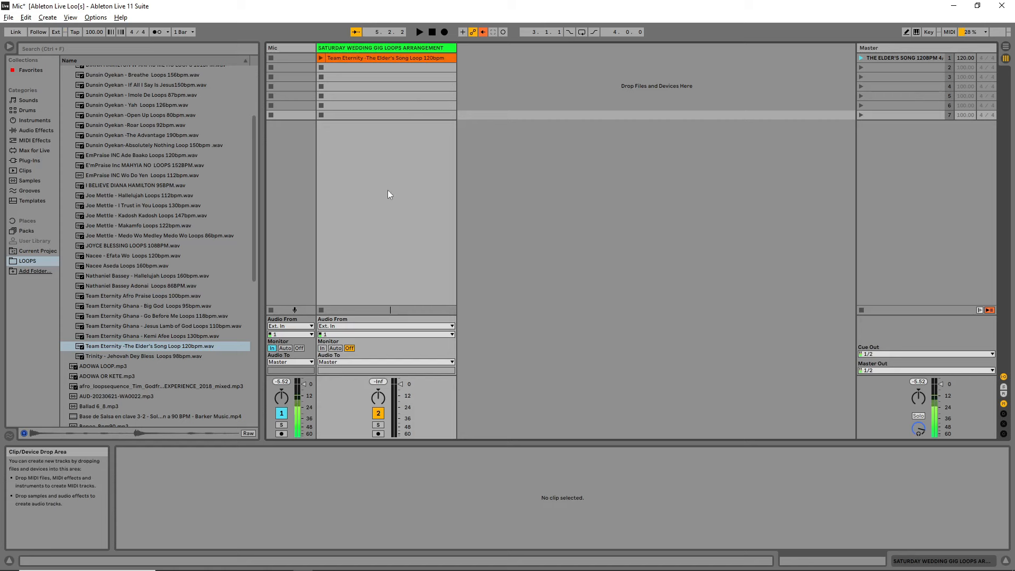
pyautogui.click(321, 58)
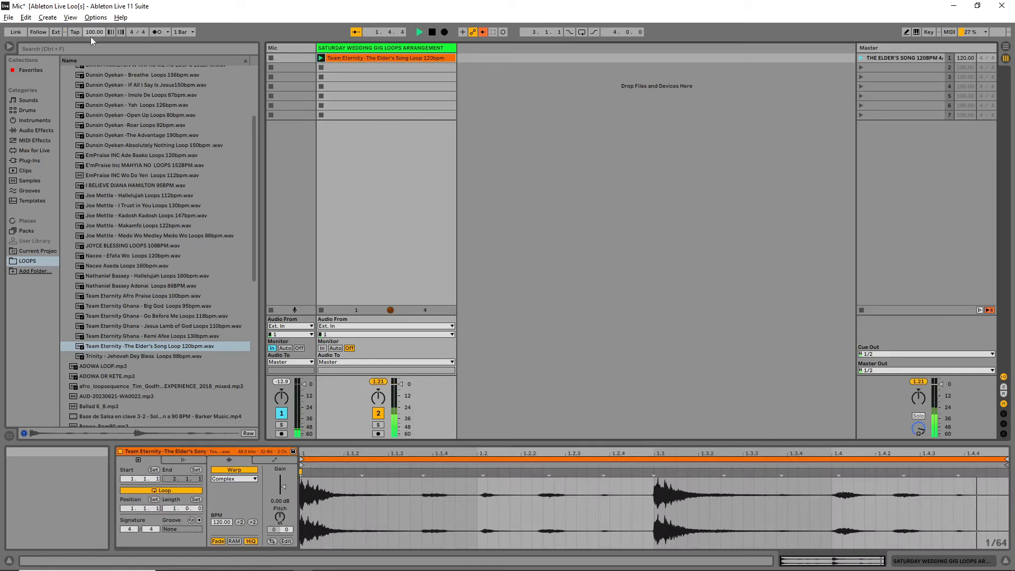
# Load "Akesse Brempong - I.O.U Love Band 144bpm.wav" from the NEW LOOPS folder into the loops track's second clip slot
pyautogui.scroll(4, 111, 317)
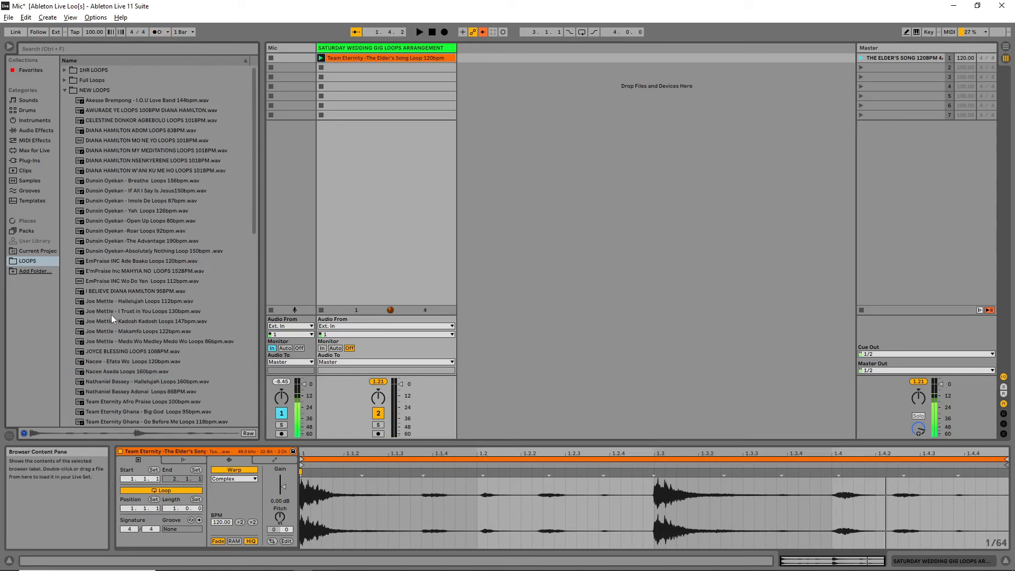
pyautogui.click(115, 100)
pyautogui.moveTo(124, 102); pyautogui.dragTo(369, 68)
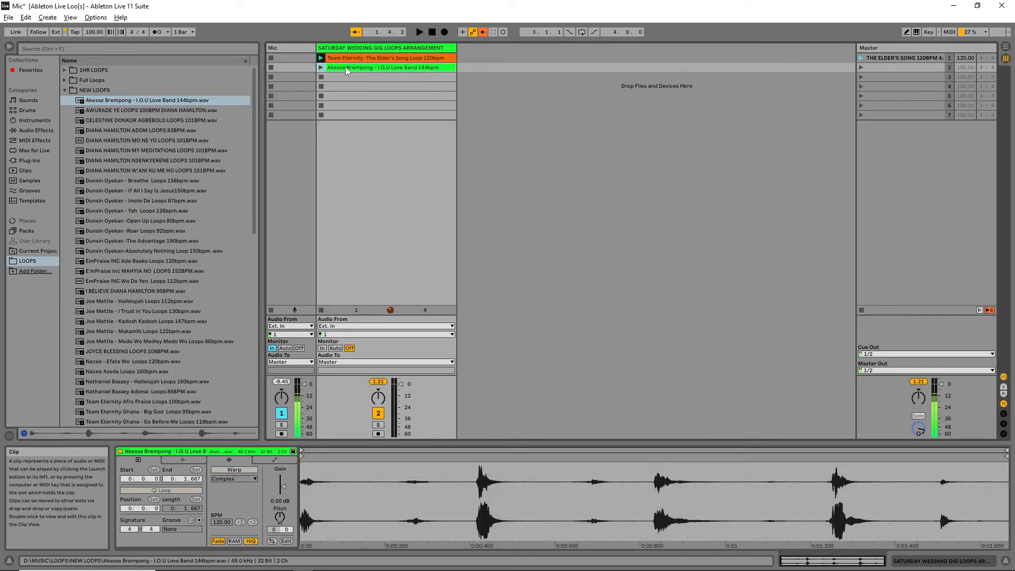
# Enlarge the clip view and enable Warp and Loop for the I.O.U Love clip
pyautogui.moveTo(338, 445); pyautogui.dragTo(338, 264)
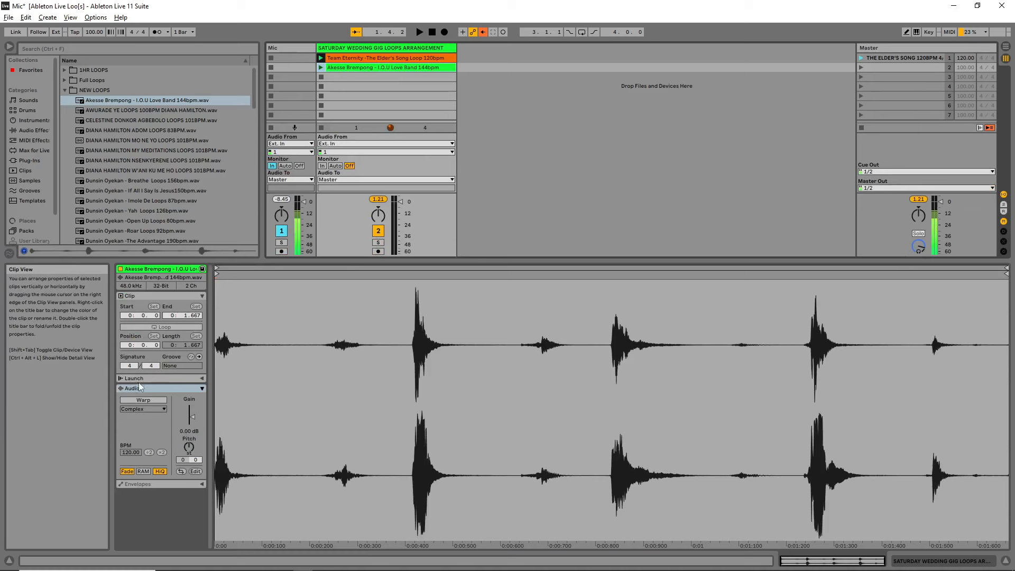
pyautogui.click(139, 400)
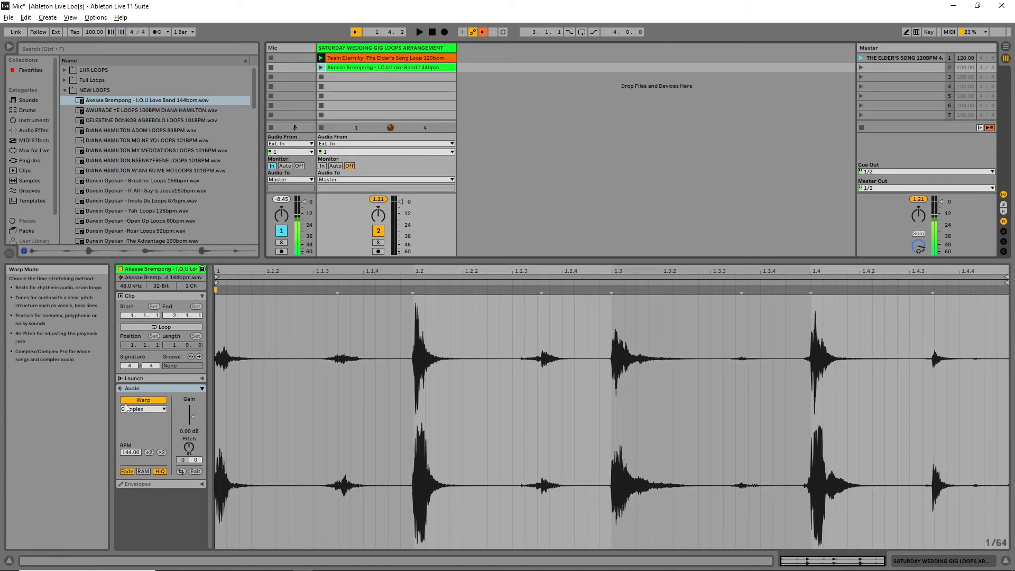
pyautogui.click(161, 326)
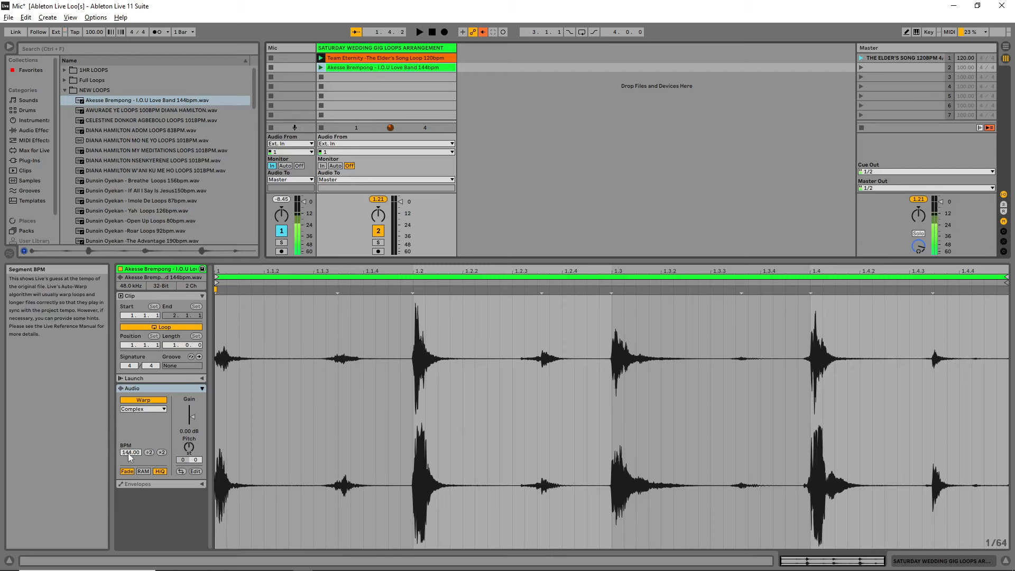
# Set the second scene's tempo to 144 BPM
pyautogui.click(892, 69)
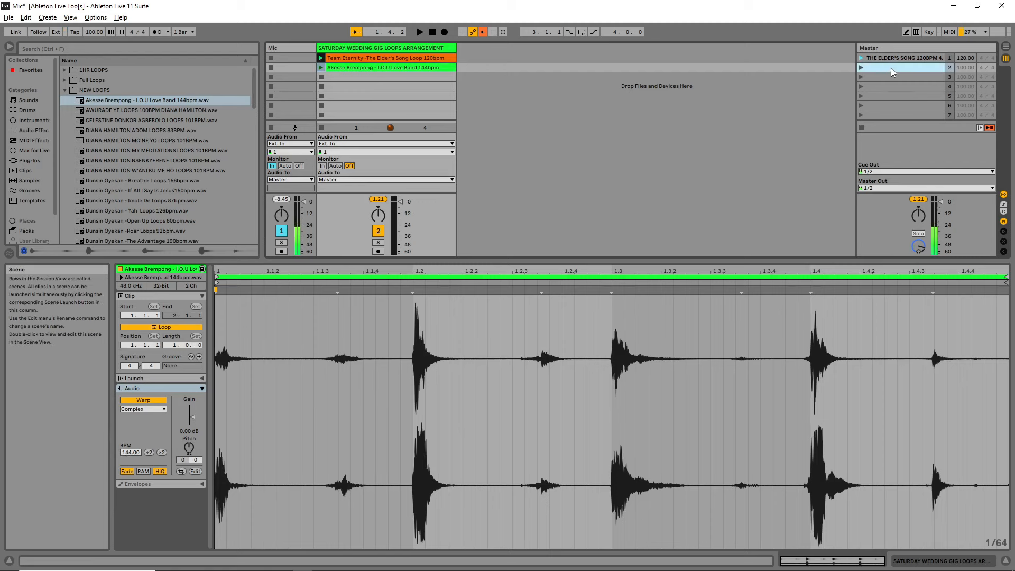
pyautogui.click(965, 68)
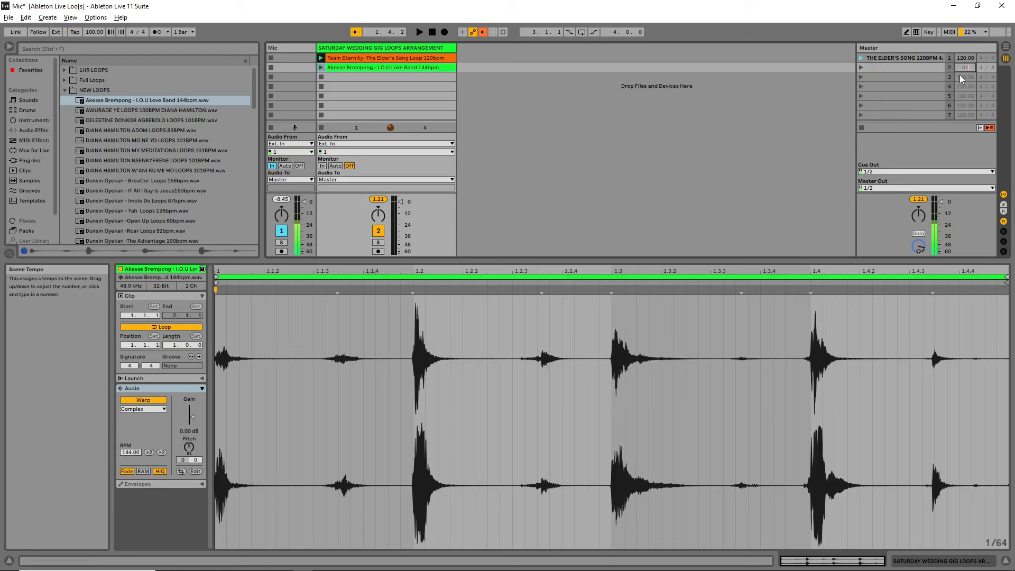
pyautogui.write('144')
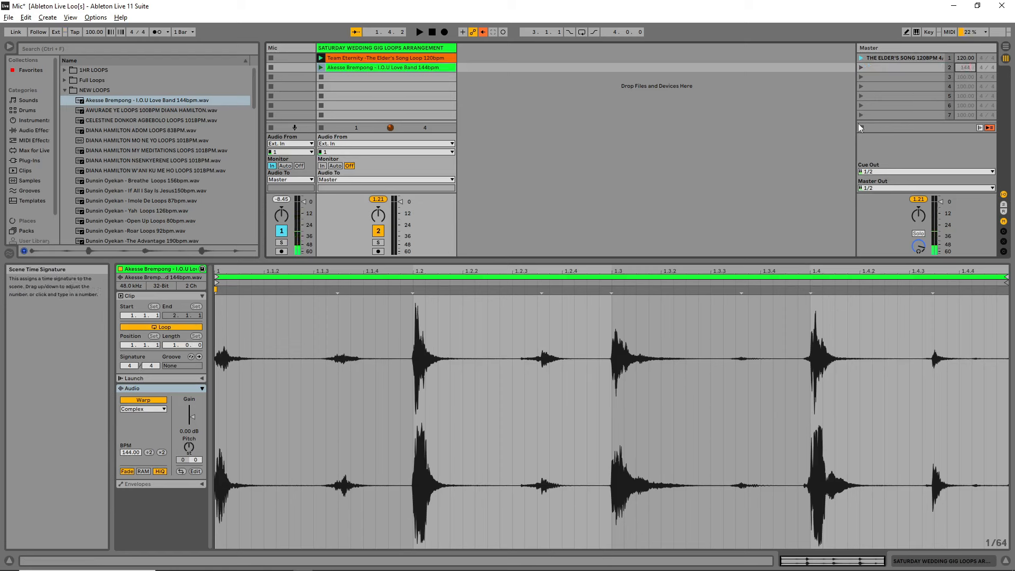
pyautogui.press('Return')
# Rename the second scene as "I.O.U LOVE 144BPM 4/4" and launch that scene
pyautogui.rightClick(883, 70)
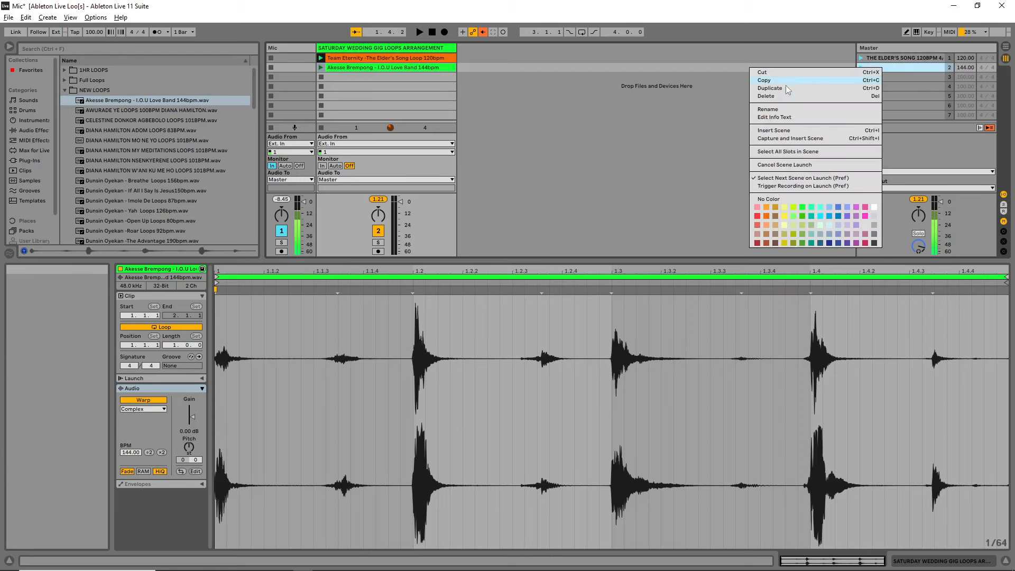
pyautogui.click(773, 110)
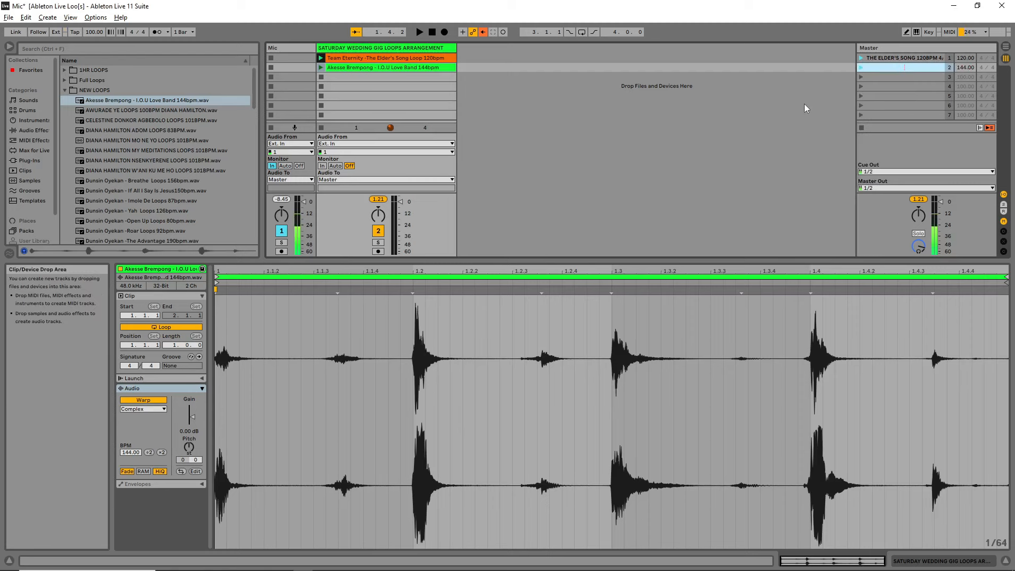
pyautogui.write('I.O.U LOVE 144BPMM')
pyautogui.press('Return')
pyautogui.write('4/4')
pyautogui.click(788, 109)
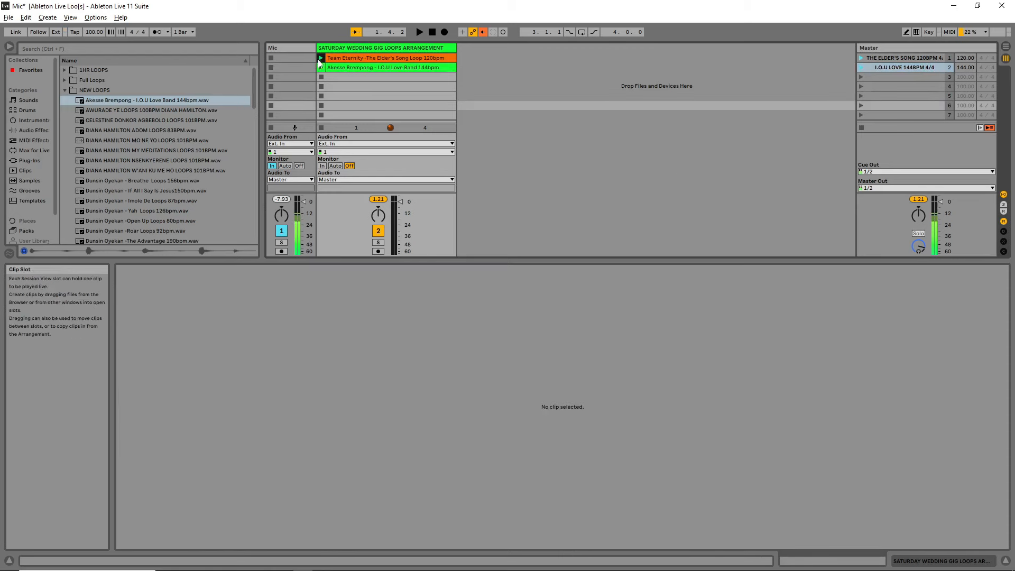
pyautogui.click(860, 67)
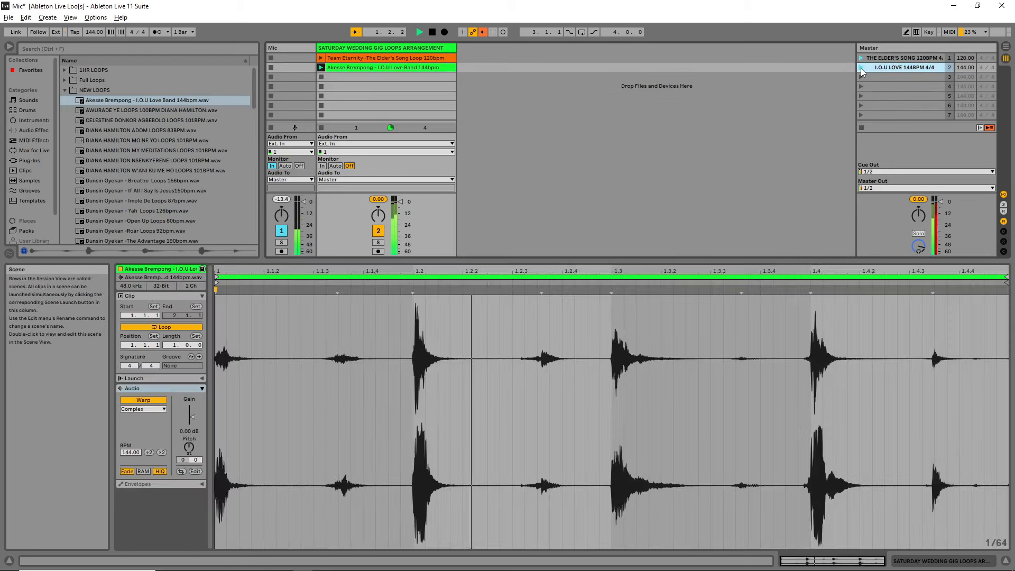
# Check the playing I.O.U Love loop against the metronome, leaving the metronome off and playback stopped
pyautogui.click(157, 32)
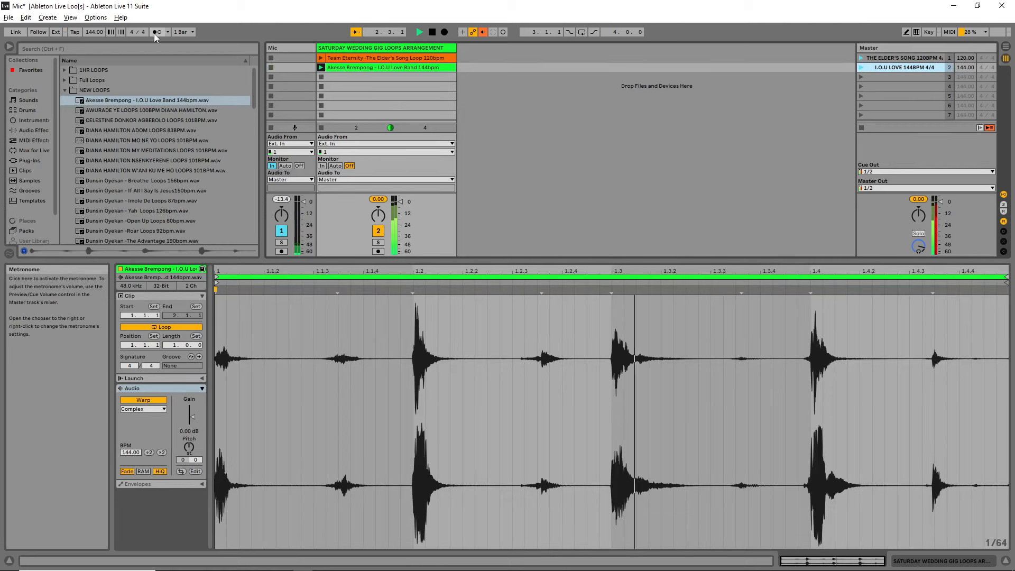
pyautogui.click(157, 33)
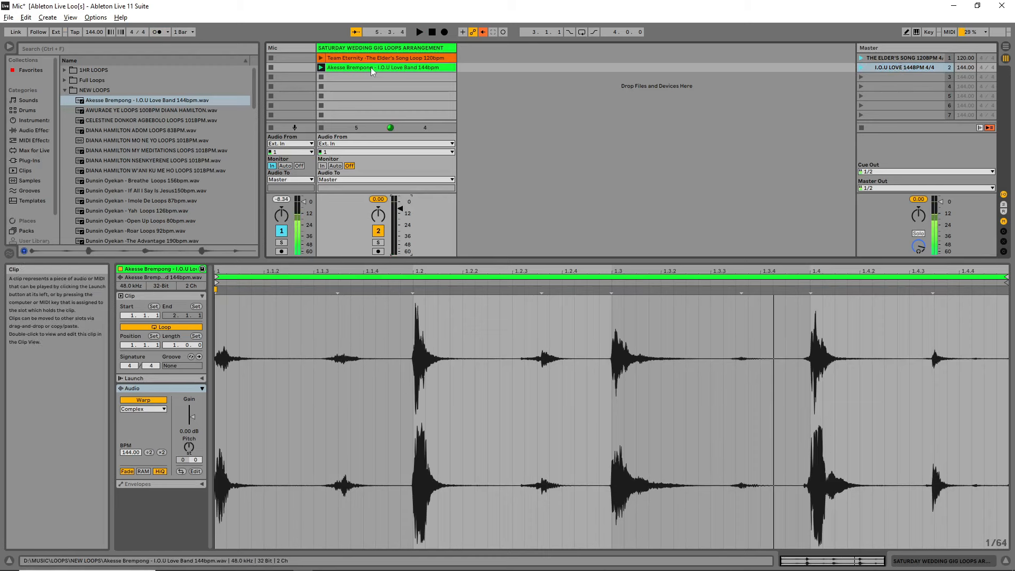
pyautogui.click(511, 115)
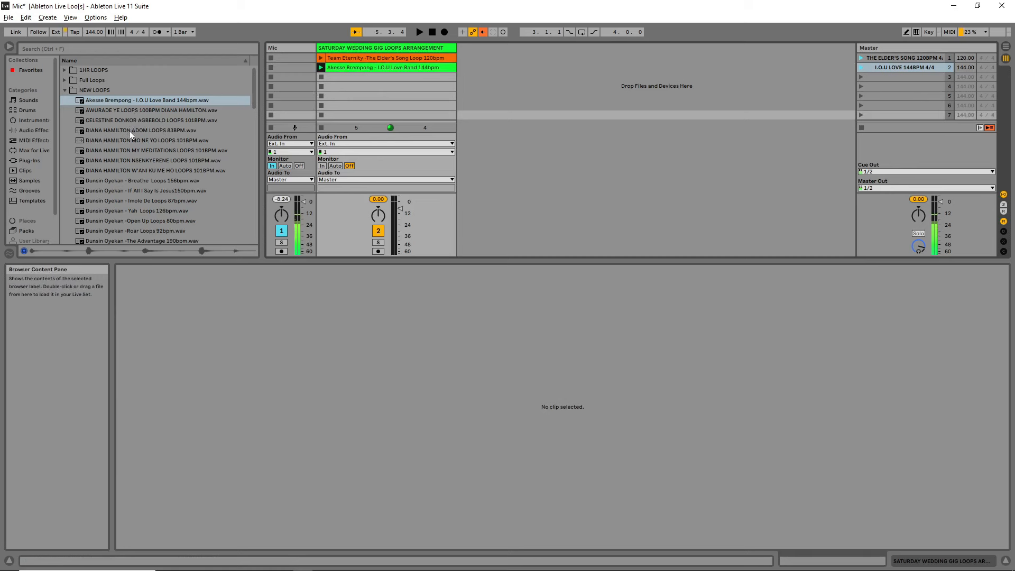
# Load "Team Eternity Afro Praise Loops 100bpm.wav" from NEW LOOPS into the loops track's third clip slot, with Warp and Loop enabled
pyautogui.scroll(-8, 156, 208)
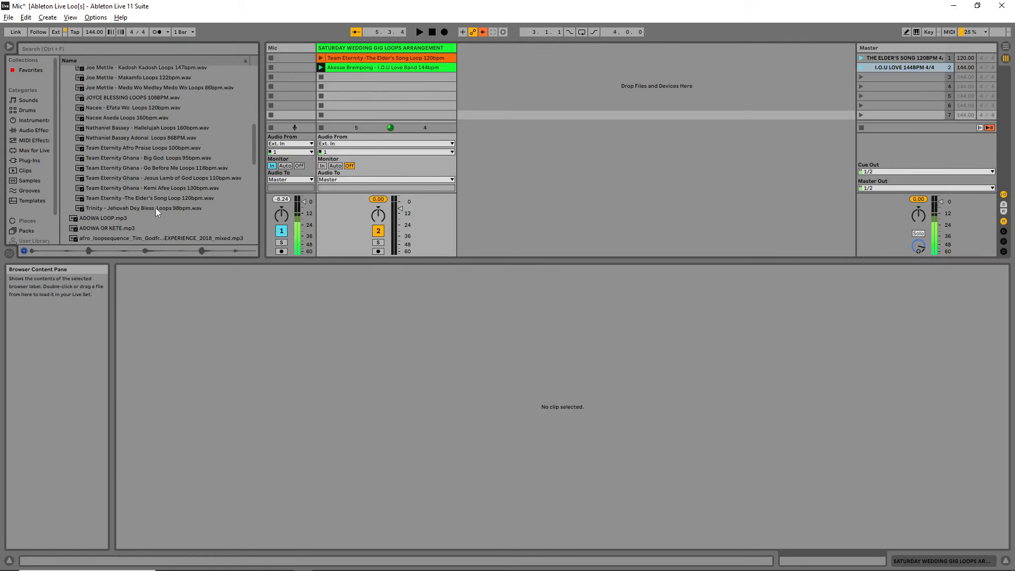
pyautogui.click(154, 148)
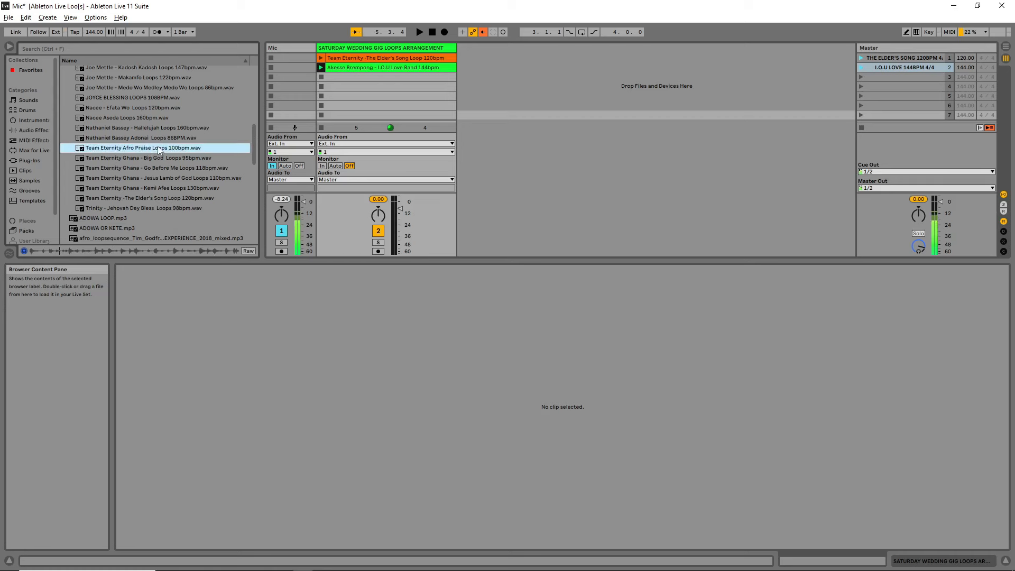
pyautogui.moveTo(154, 147); pyautogui.dragTo(392, 73)
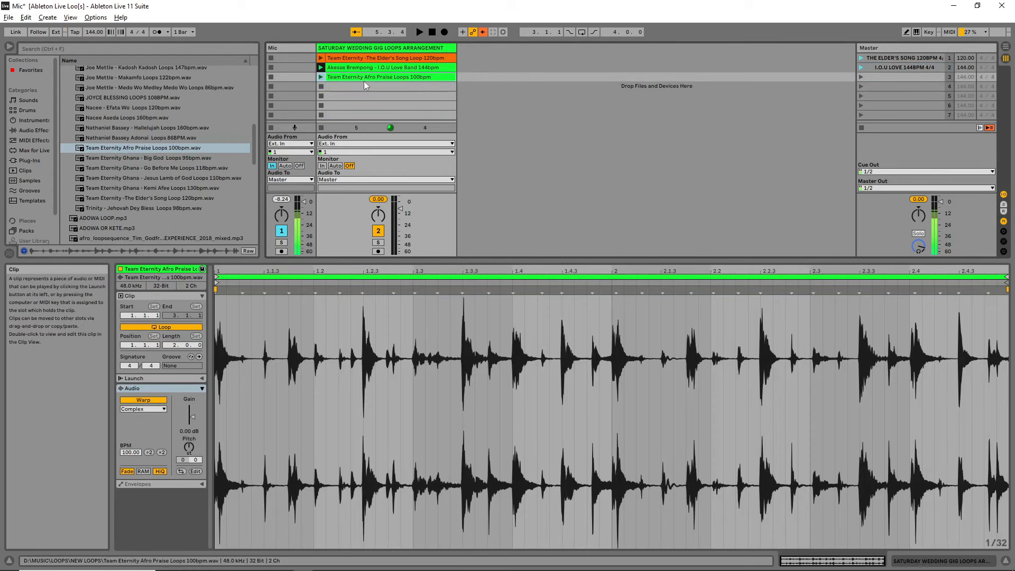
pyautogui.click(159, 399)
pyautogui.click(158, 401)
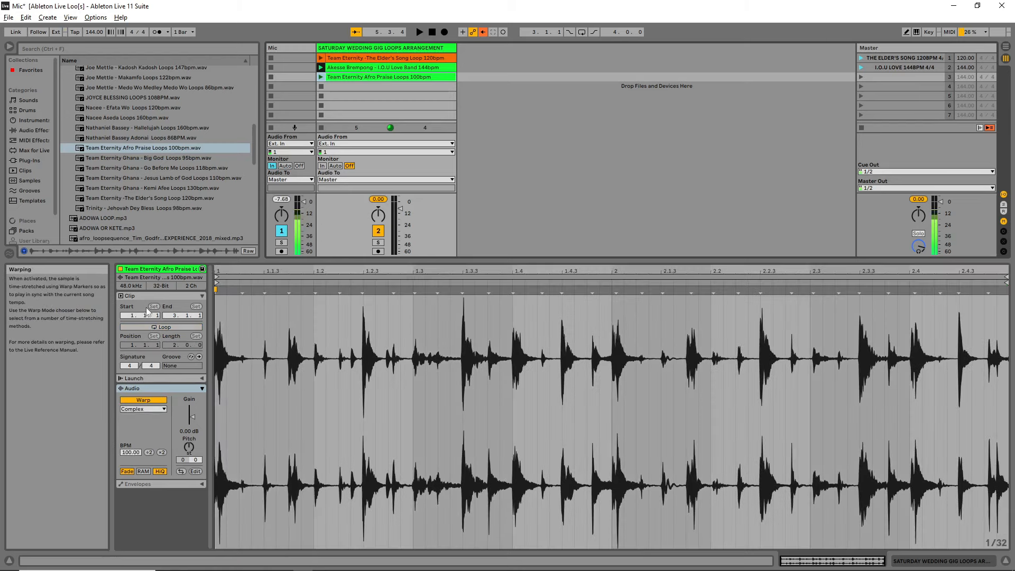
pyautogui.click(148, 327)
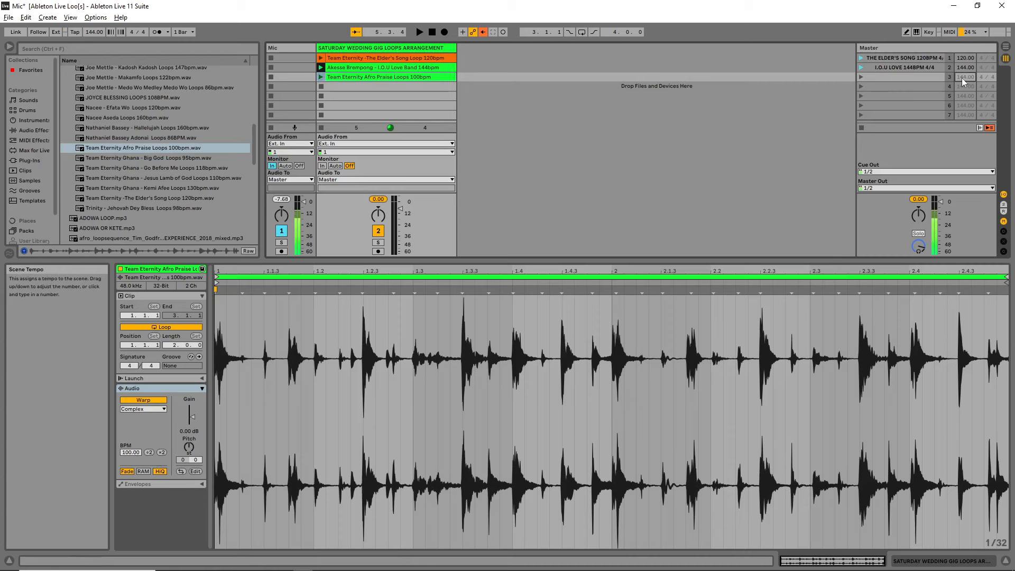
# Set the third scene's tempo to 100 BPM and rename that scene as "AFRO PRAISE 100 BPM 4/4"
pyautogui.write('0')
pyautogui.press('Return')
pyautogui.click(889, 79)
pyautogui.rightClick(889, 79)
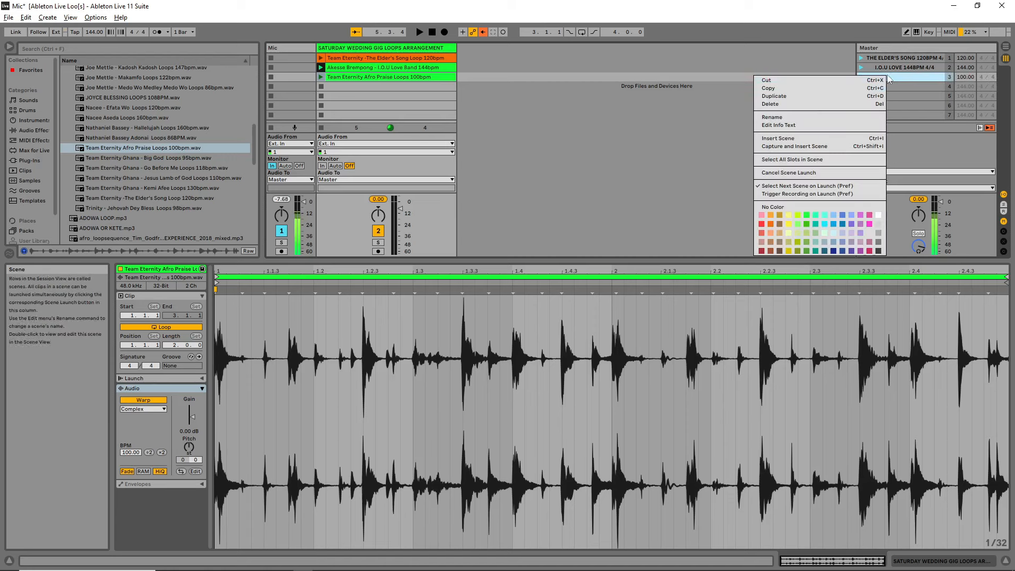
pyautogui.click(782, 118)
pyautogui.write('AFRO PRASIE')
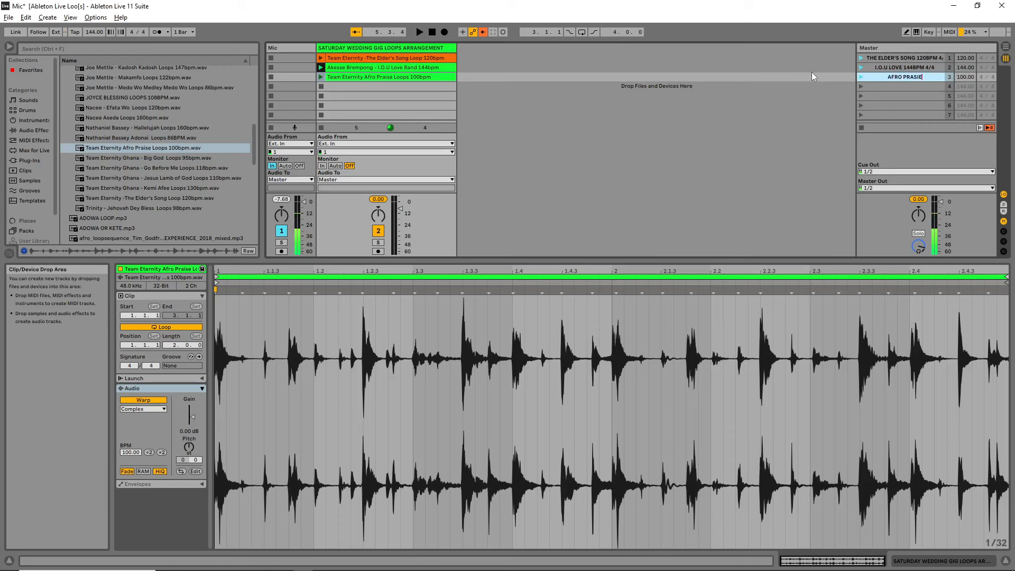
pyautogui.press('BackSpace')
pyautogui.press('BackSpace')
pyautogui.press('BackSpace')
pyautogui.write('ISE 100 BPM 4/4')
pyautogui.press('Return')
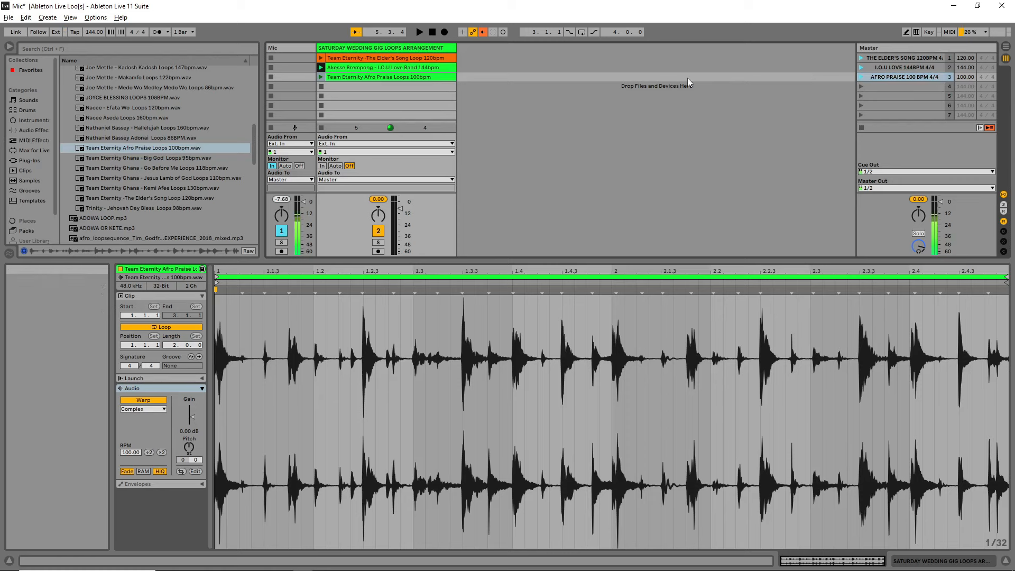
# Launch the Afro Praise and I.O.U Love scenes alternately to check that each recalls its own tempo
pyautogui.click(860, 77)
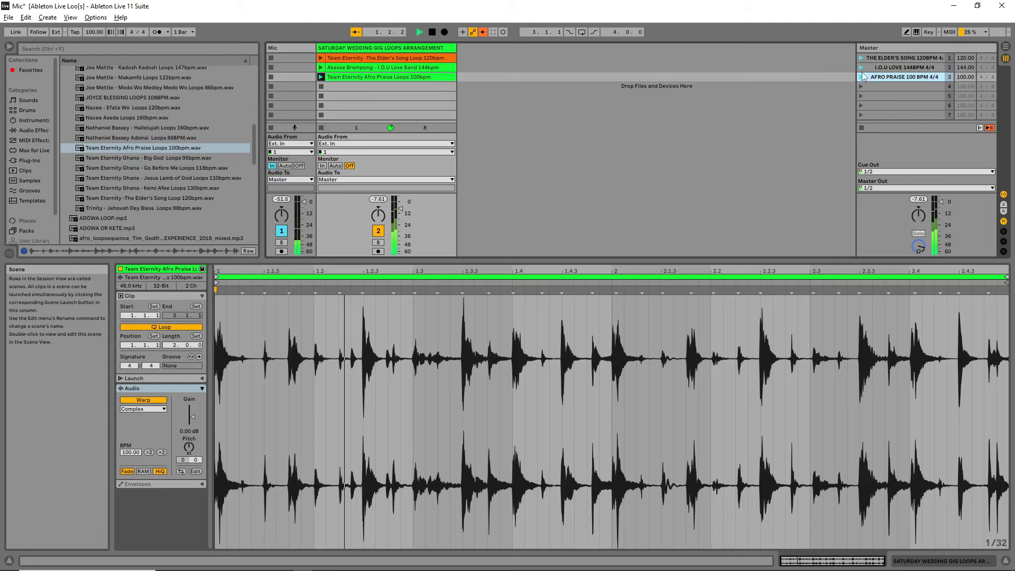
pyautogui.click(861, 67)
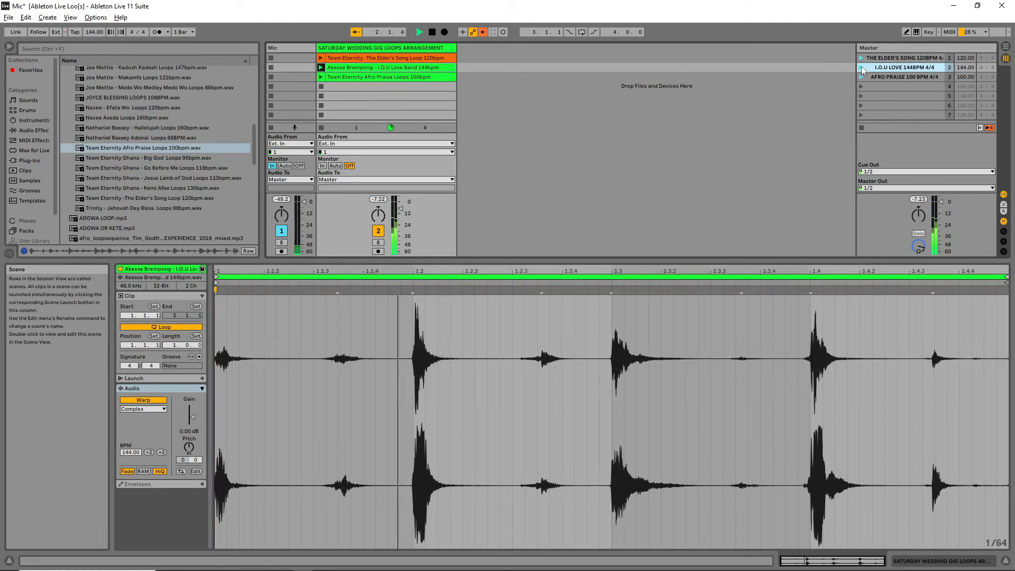
pyautogui.click(859, 77)
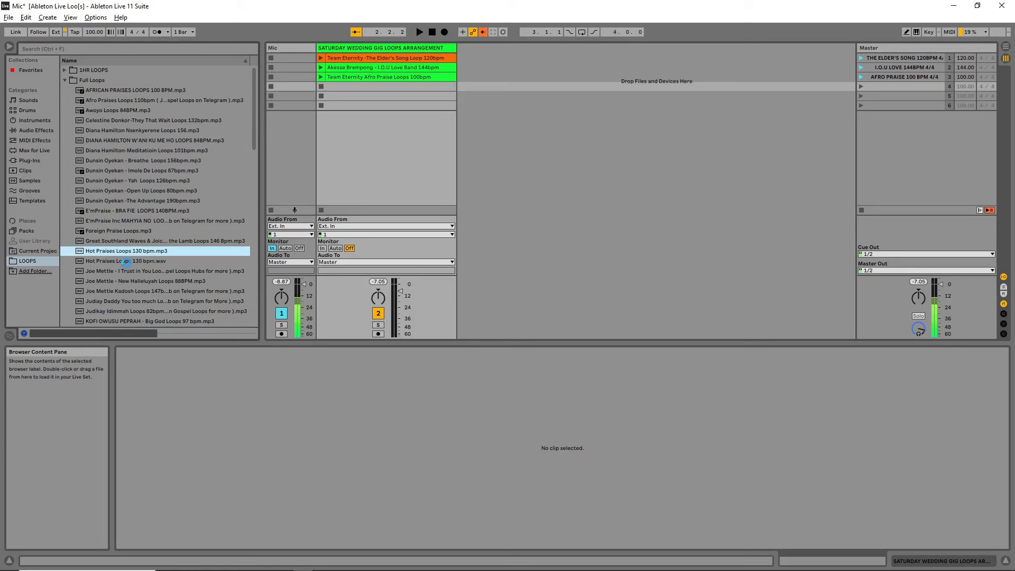
# Load "Hot Praises Loops 130 bpm.wav" from the Full Loops folder into the loops track's fourth clip slot
pyautogui.click(130, 261)
pyautogui.moveTo(301, 163); pyautogui.dragTo(371, 85)
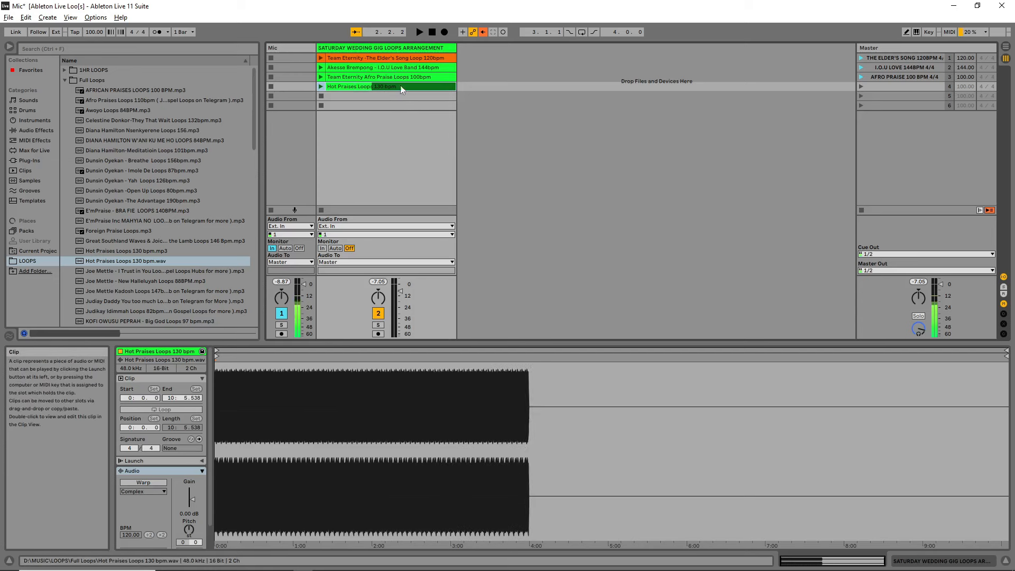
# Rename the fourth scene as "HOT PRAISE 130BPM 4/4" and set its tempo to 130 BPM
pyautogui.click(893, 87)
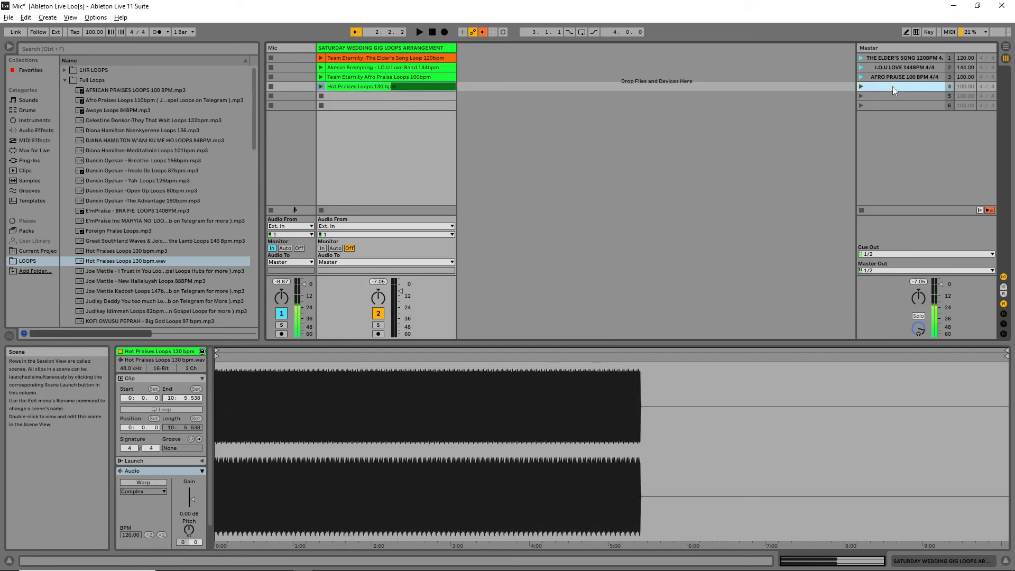
pyautogui.rightClick(892, 87)
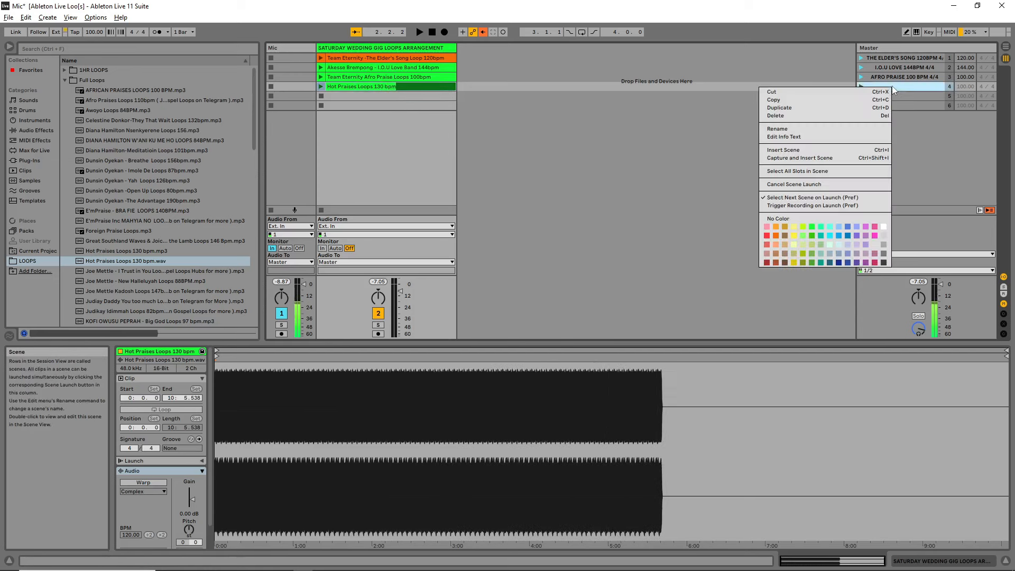
pyautogui.click(814, 128)
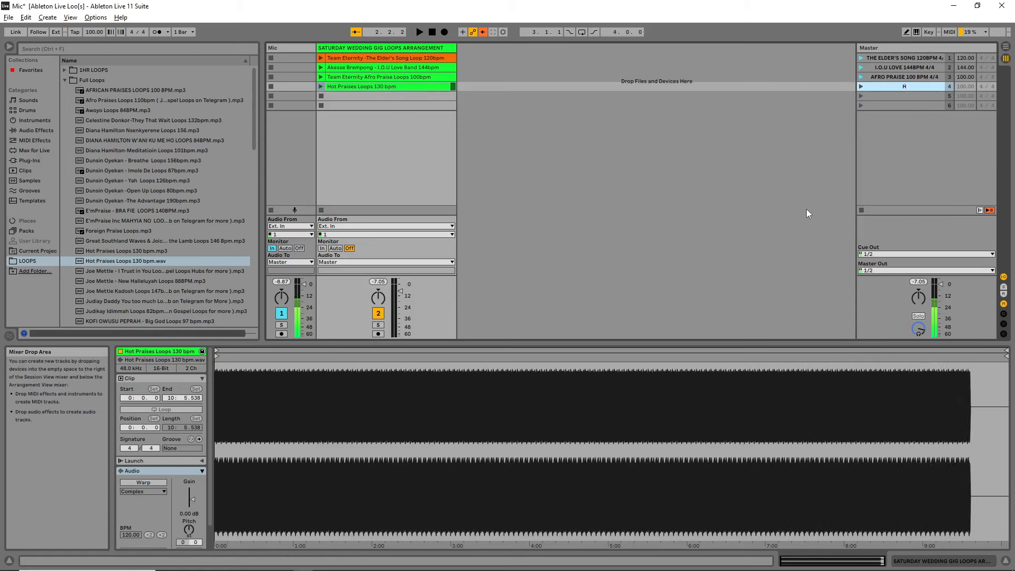
pyautogui.write('HOT PRAISE')
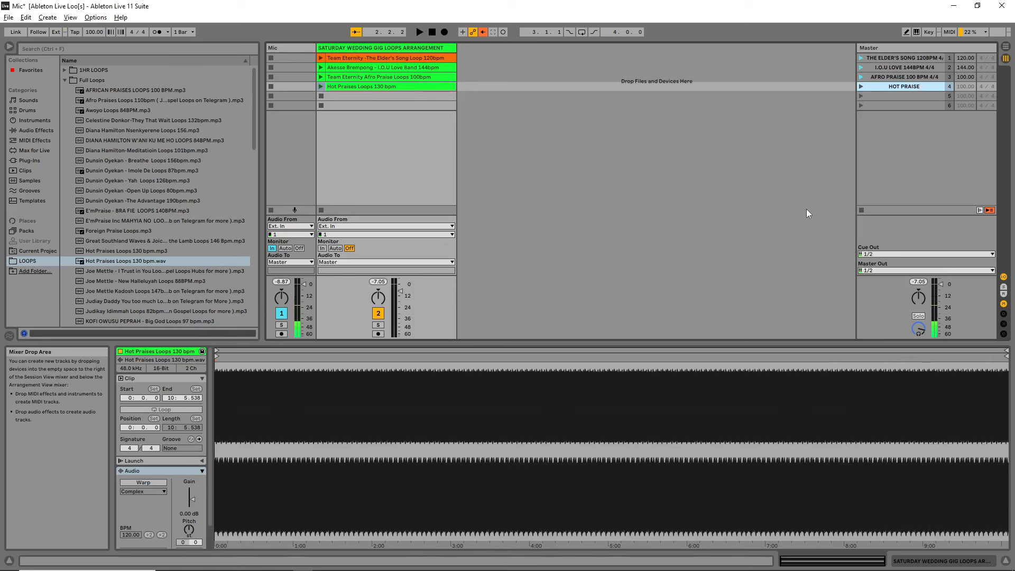
pyautogui.write(' 130BPM 4/4')
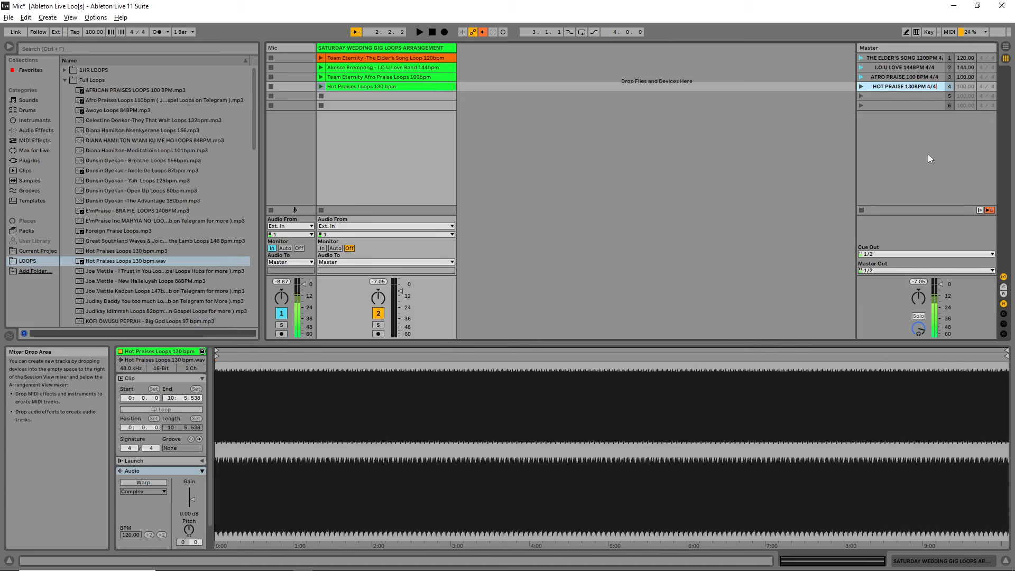
pyautogui.click(964, 87)
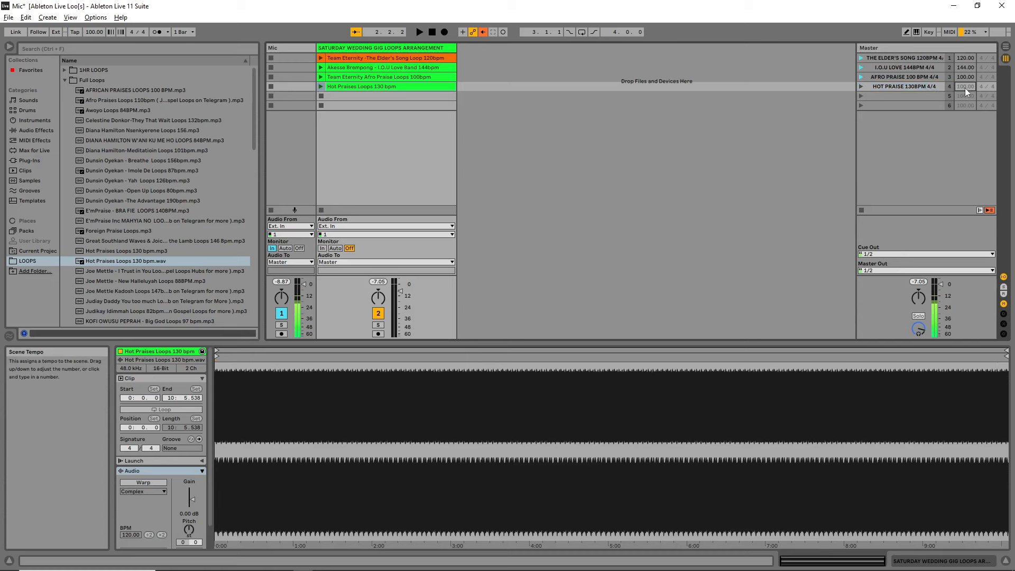
pyautogui.write('130')
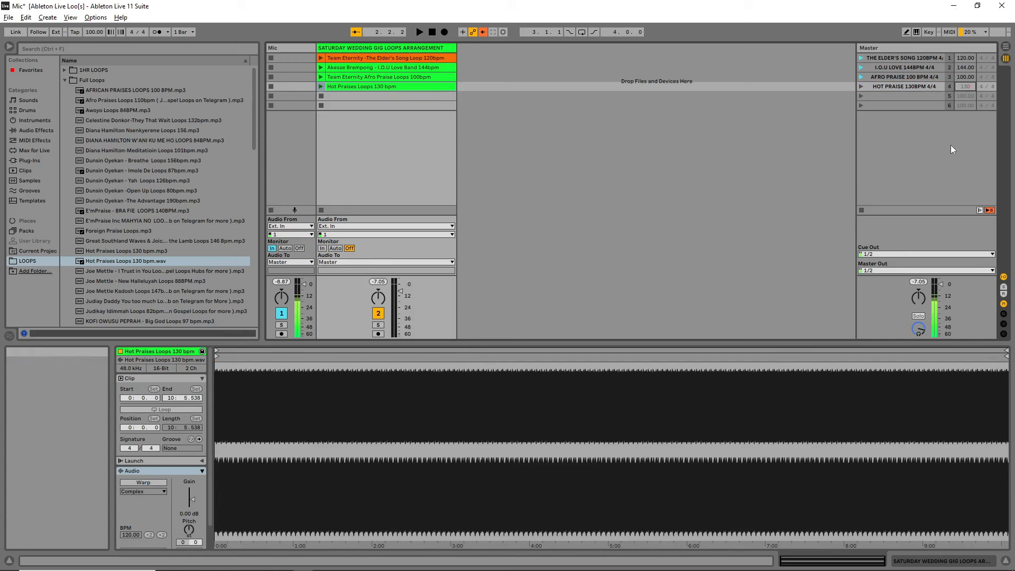
pyautogui.press('Return')
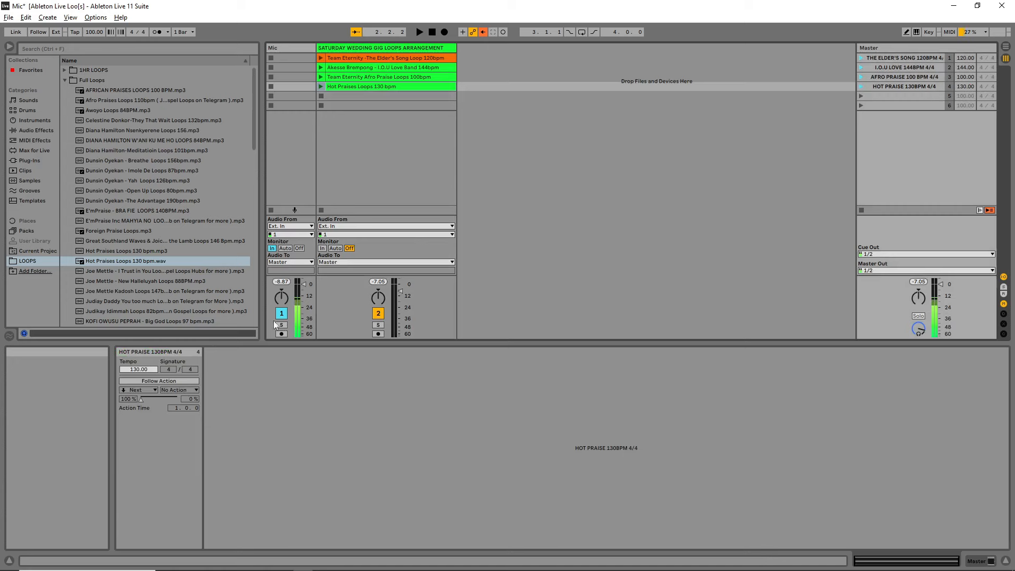
# Enable Warp and Loop for the Hot Praises clip and set its clip BPM to 130
pyautogui.click(365, 86)
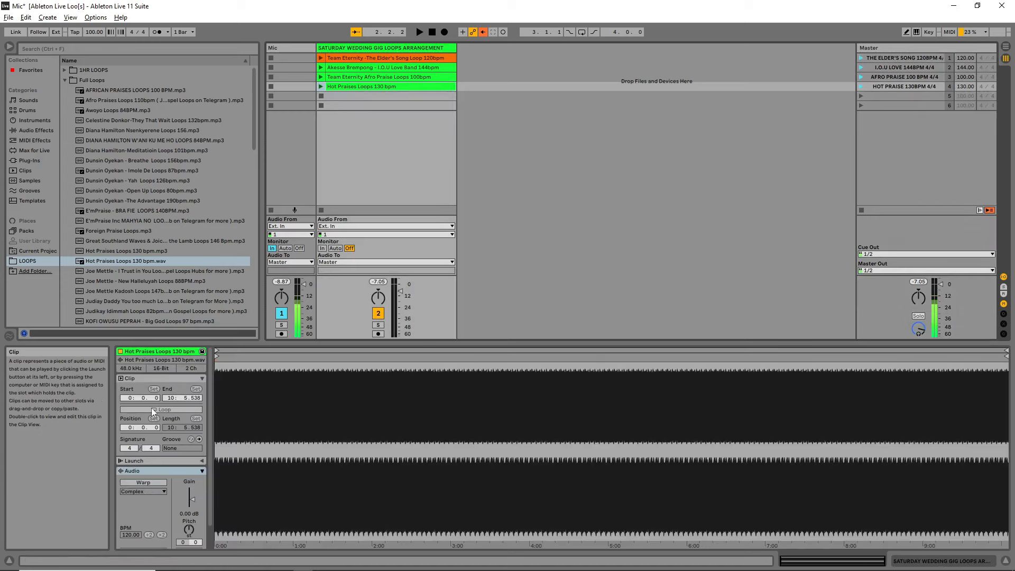
pyautogui.click(140, 483)
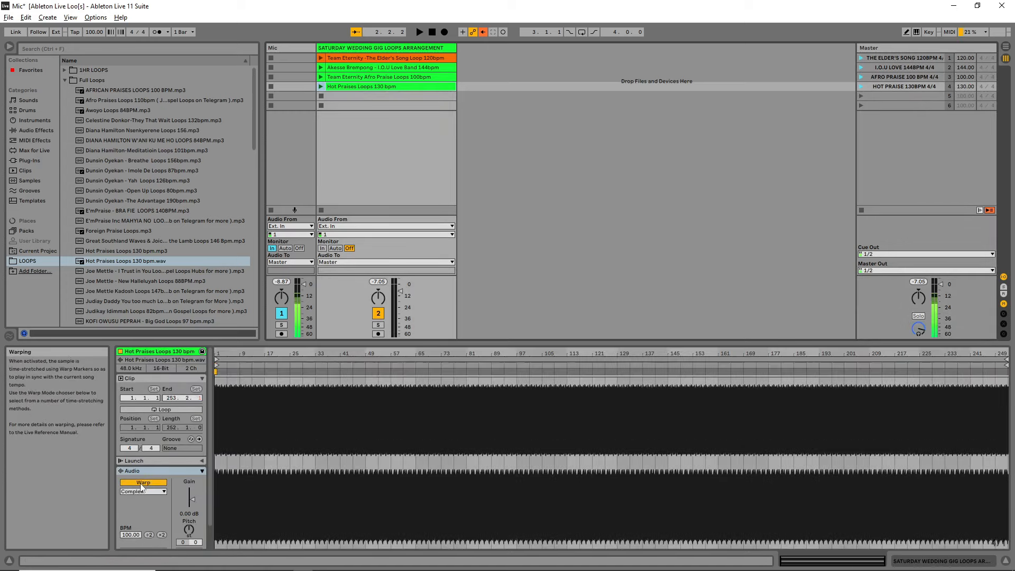
pyautogui.click(128, 534)
pyautogui.write('130')
pyautogui.press('Return')
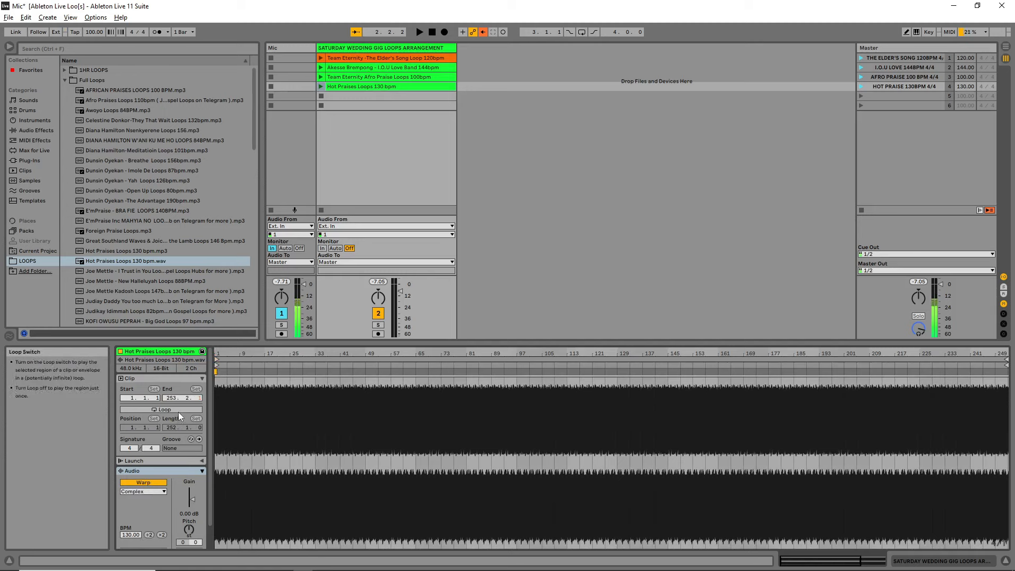
pyautogui.click(178, 410)
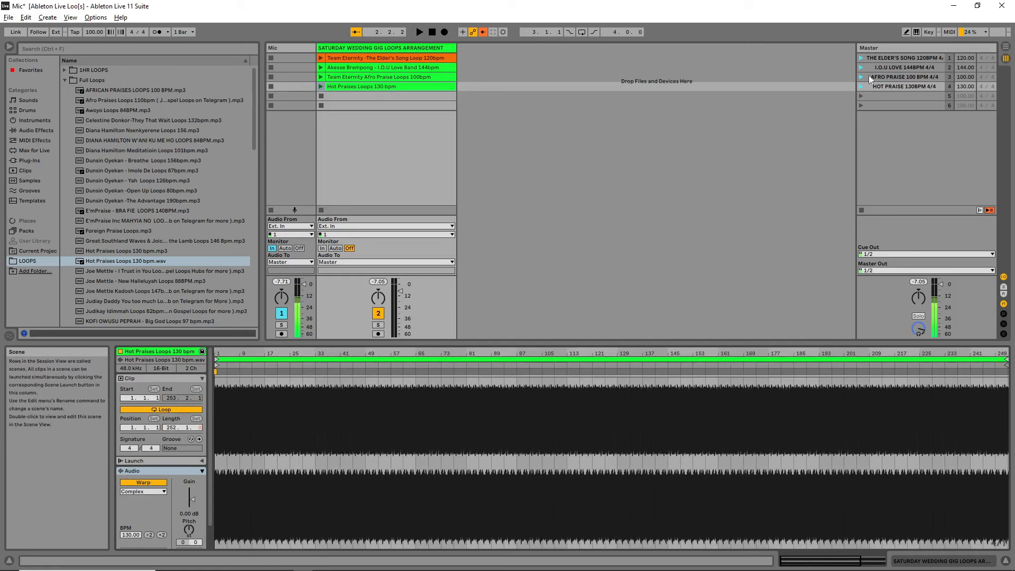
# Play the Hot Praise scene briefly and check its timing against the metronome
pyautogui.click(861, 86)
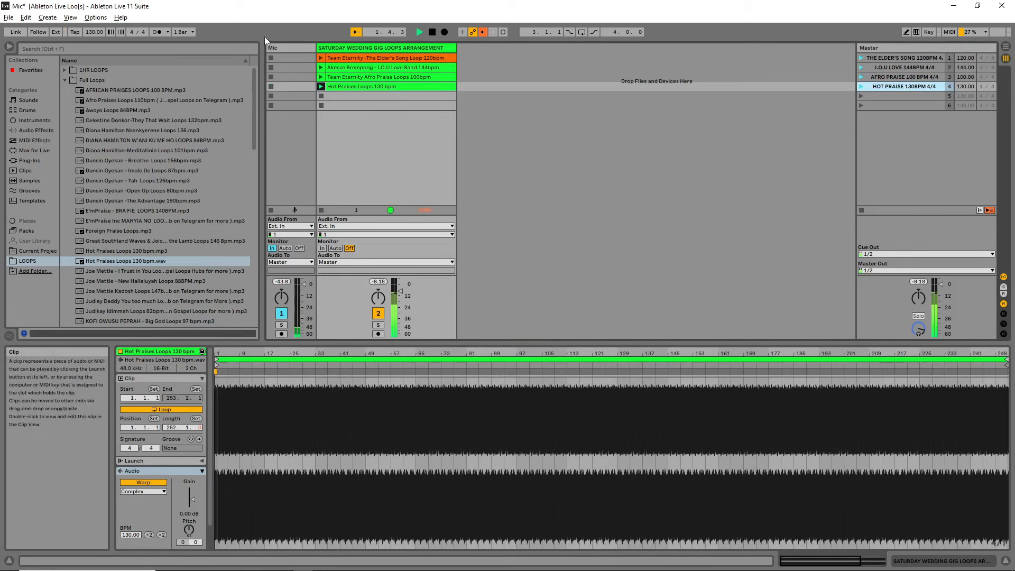
pyautogui.click(157, 33)
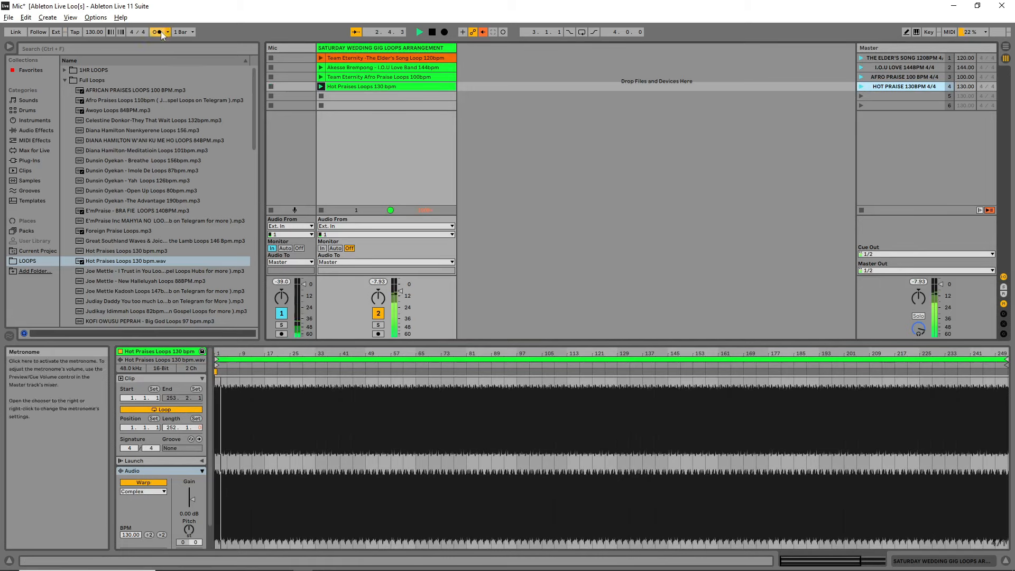
pyautogui.click(160, 33)
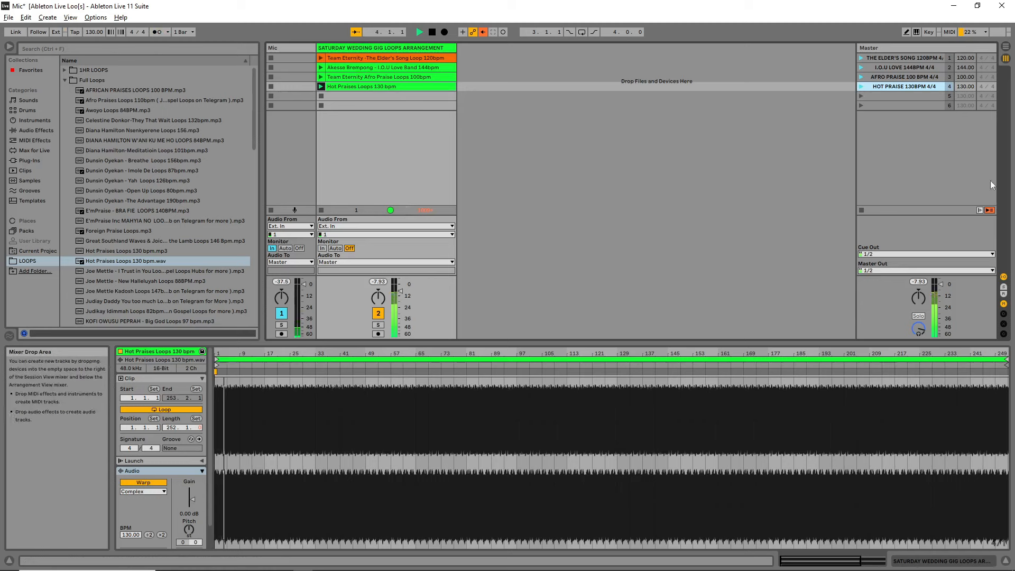
pyautogui.press('space')
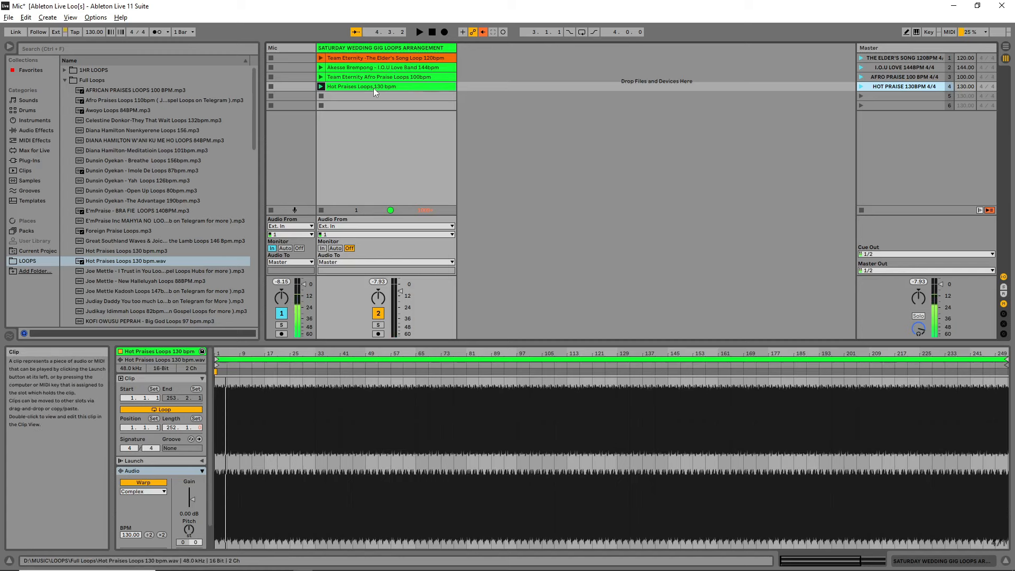
# Change the Hot Praises clip's colour to turquoise green
pyautogui.click(389, 57)
pyautogui.click(390, 86)
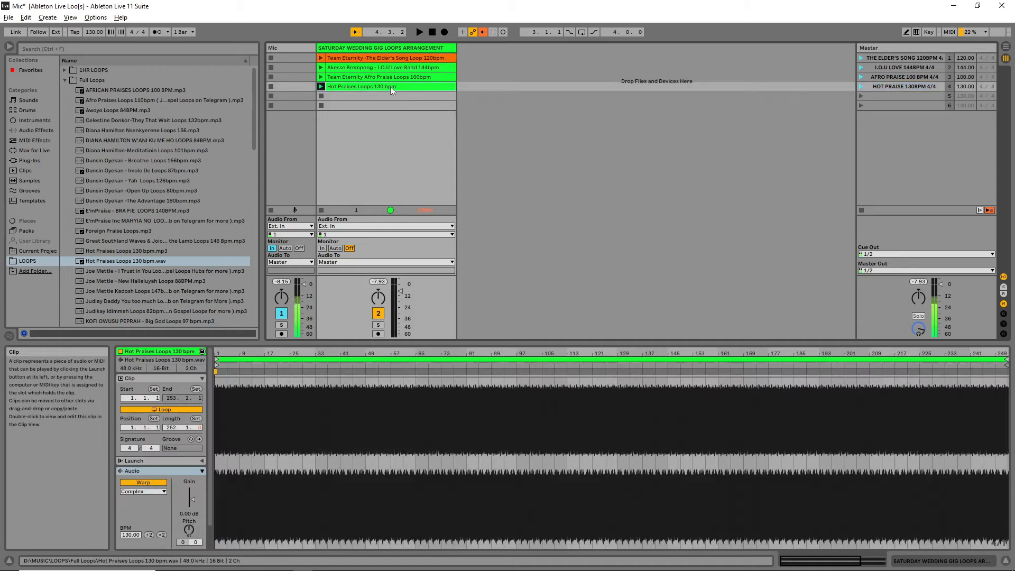
pyautogui.rightClick(392, 87)
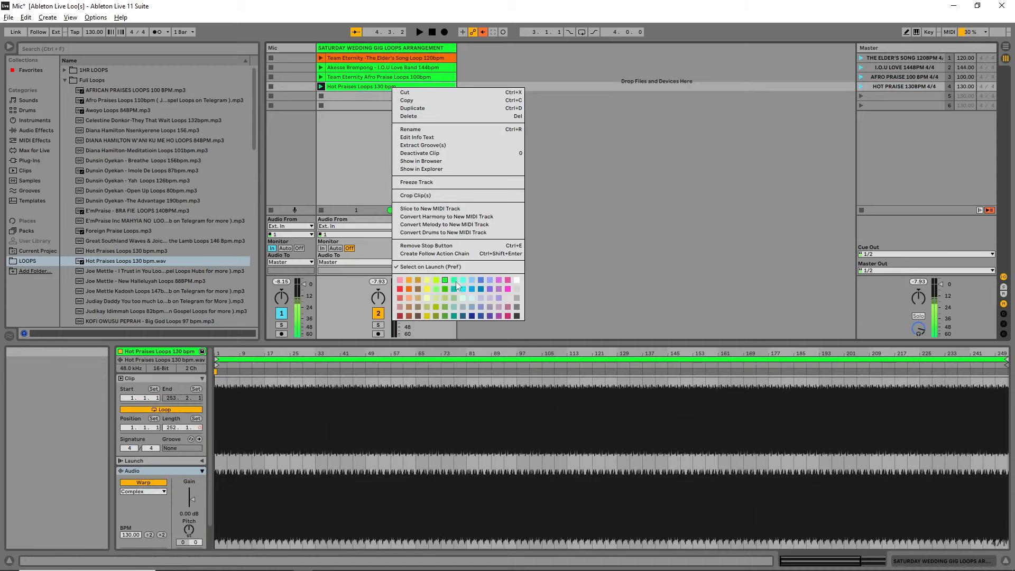
pyautogui.click(454, 280)
# Recolour the Team Eternity Afro Praise, I.O.U Love Band and The Elder's Song clips turquoise green to match the Hot Praises clip
pyautogui.click(429, 77)
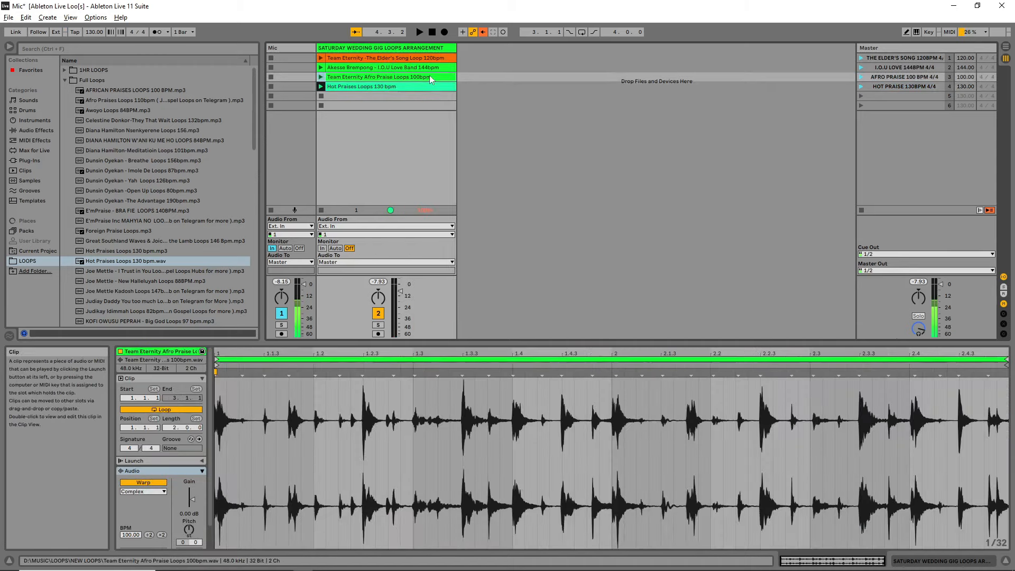
pyautogui.rightClick(429, 75)
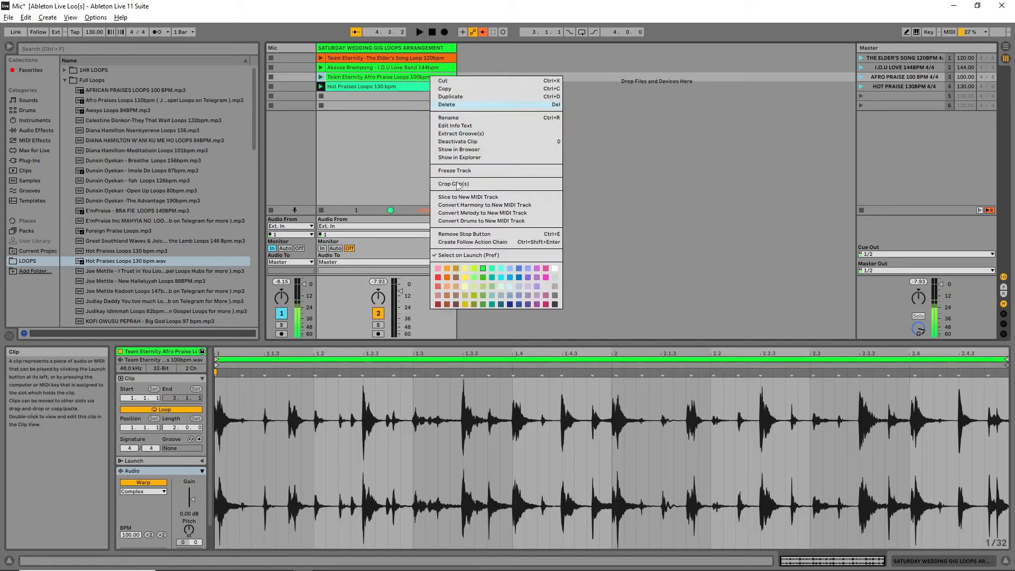
pyautogui.click(492, 271)
pyautogui.rightClick(409, 67)
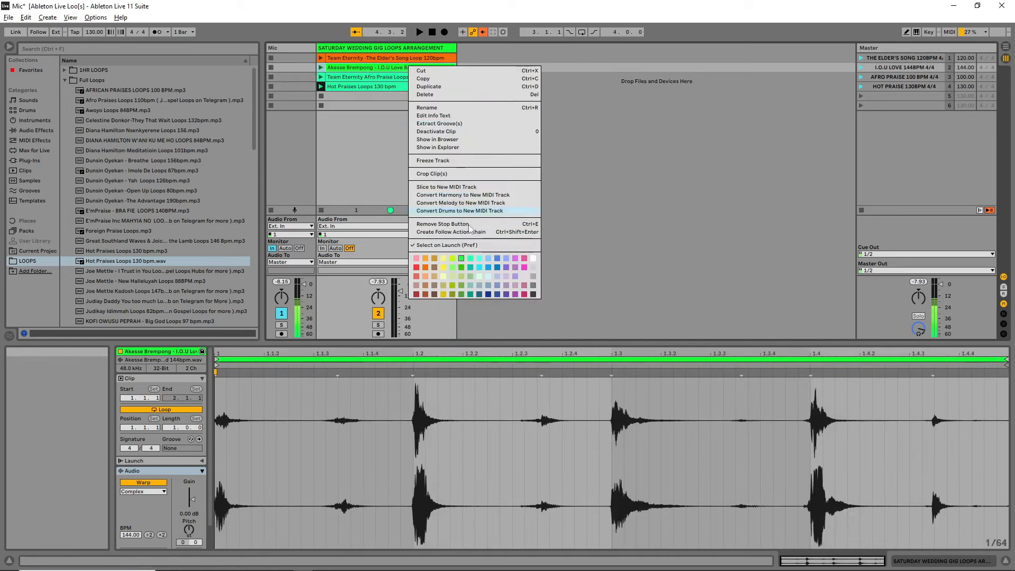
pyautogui.click(470, 260)
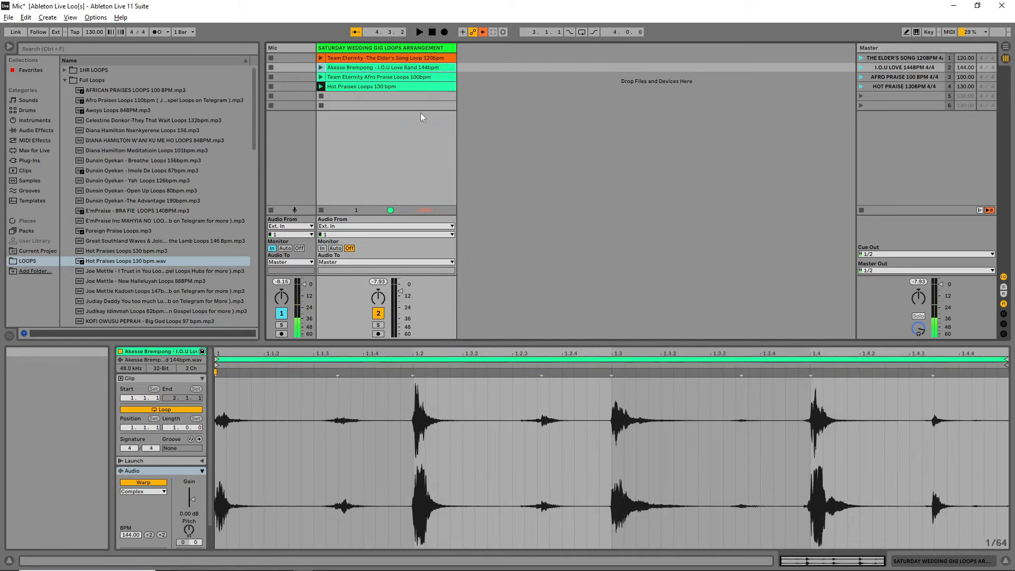
pyautogui.rightClick(403, 58)
pyautogui.click(465, 251)
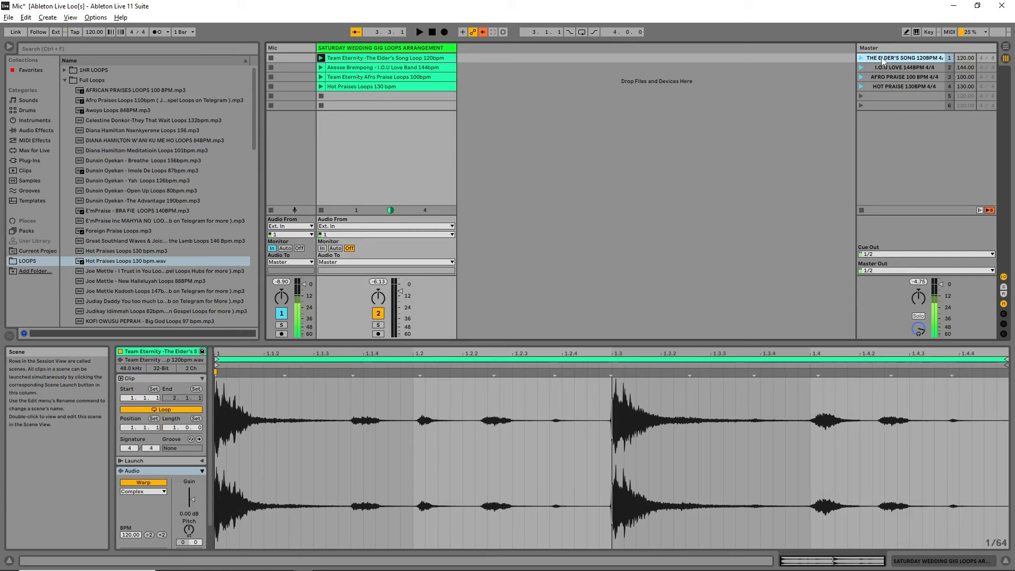
# Map computer key 1 to launching the Elder's Song scene
pyautogui.click(928, 33)
pyautogui.click(918, 55)
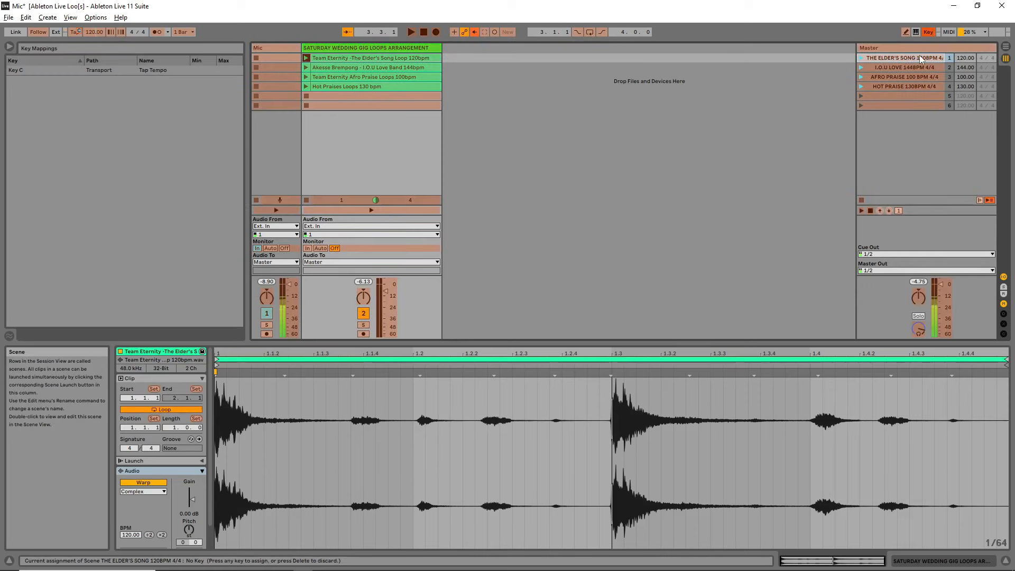
pyautogui.press('1')
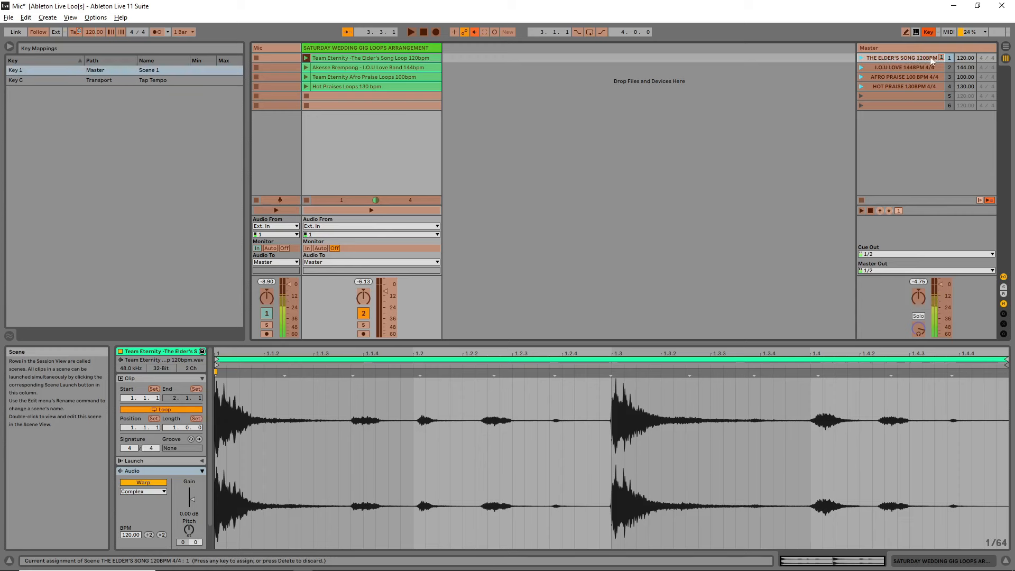
pyautogui.click(928, 32)
# Test the key mapping by launching the Elder's Song scene, starting and stopping its playback
pyautogui.press('1')
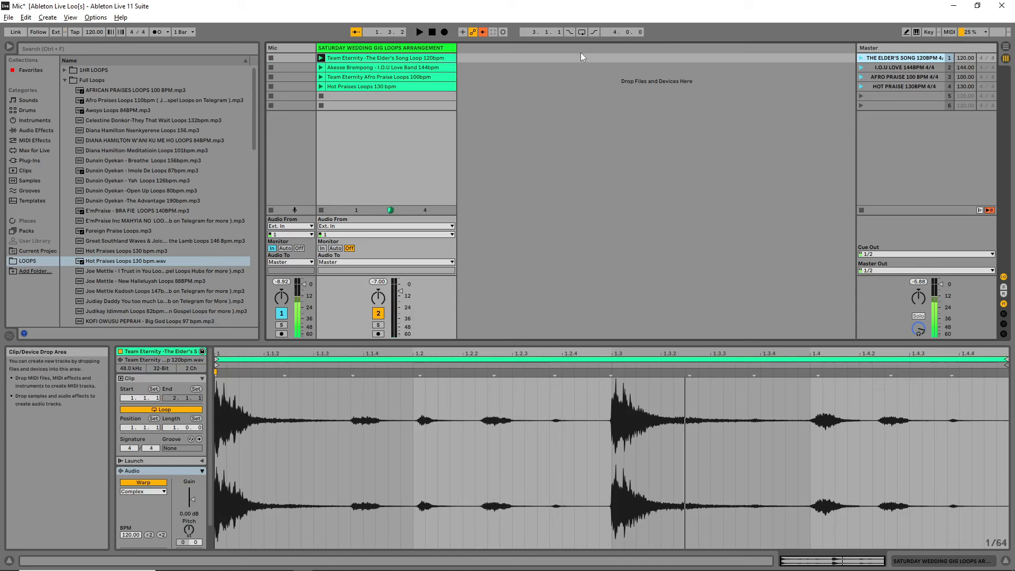
pyautogui.press('space')
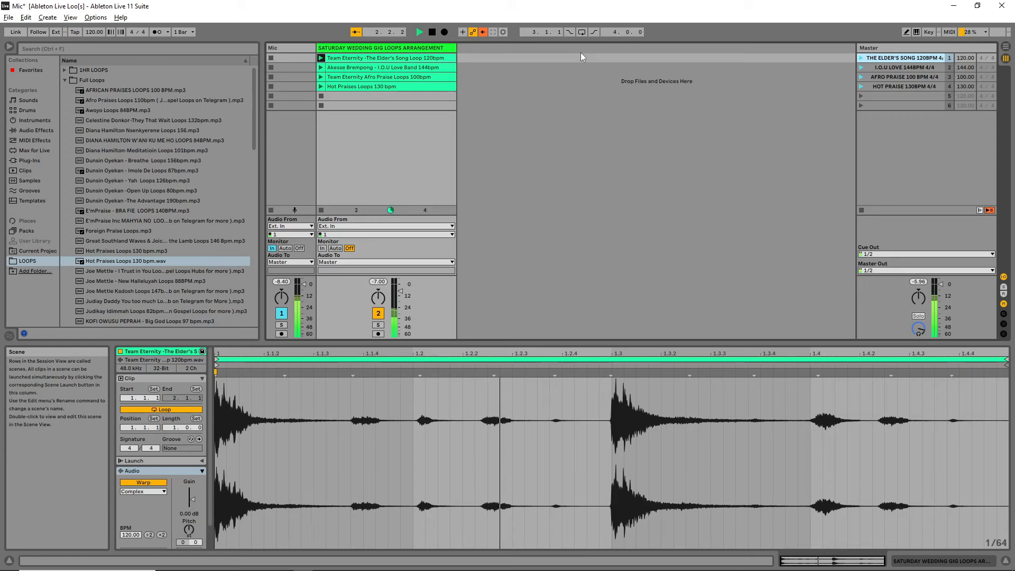
pyautogui.press('space')
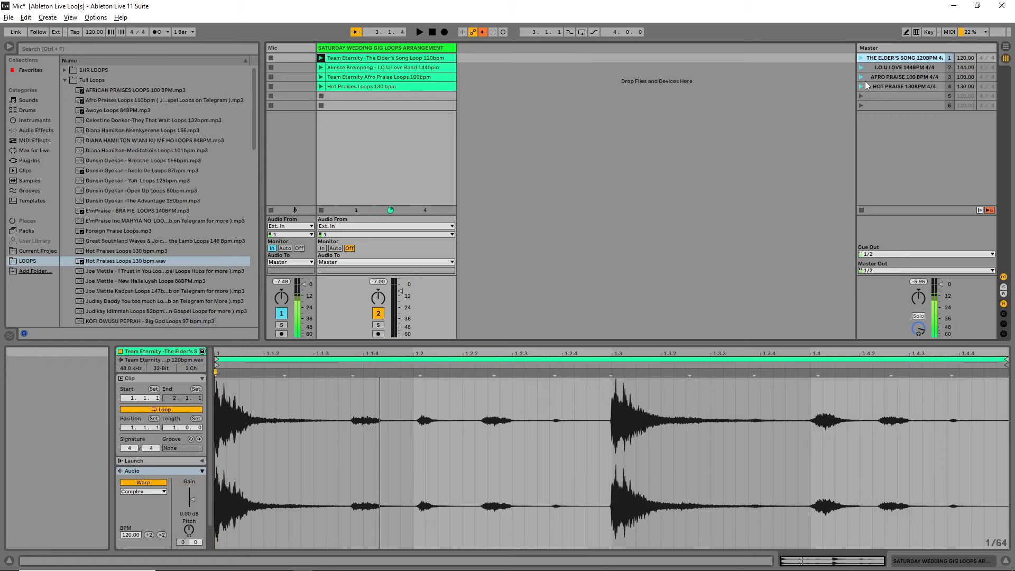
pyautogui.press('space')
pyautogui.press('space')
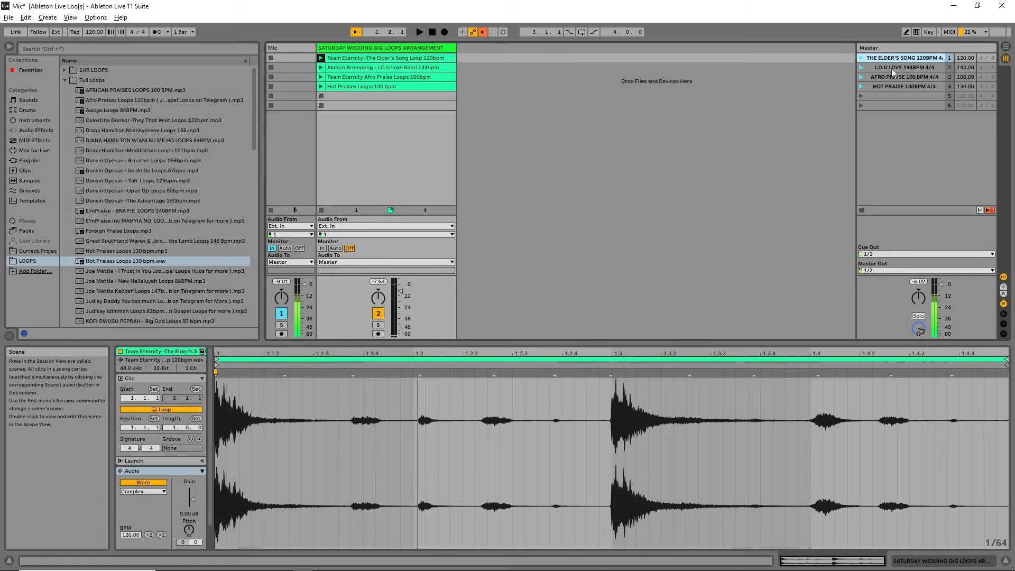
# Map computer key 2 to launching the I.O.U Love scene
pyautogui.click(905, 67)
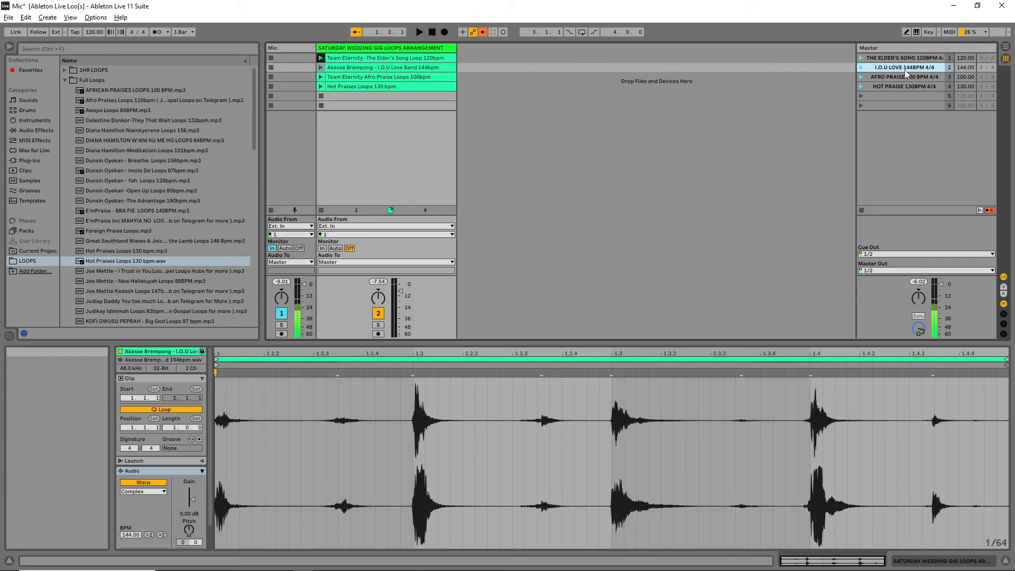
pyautogui.click(930, 34)
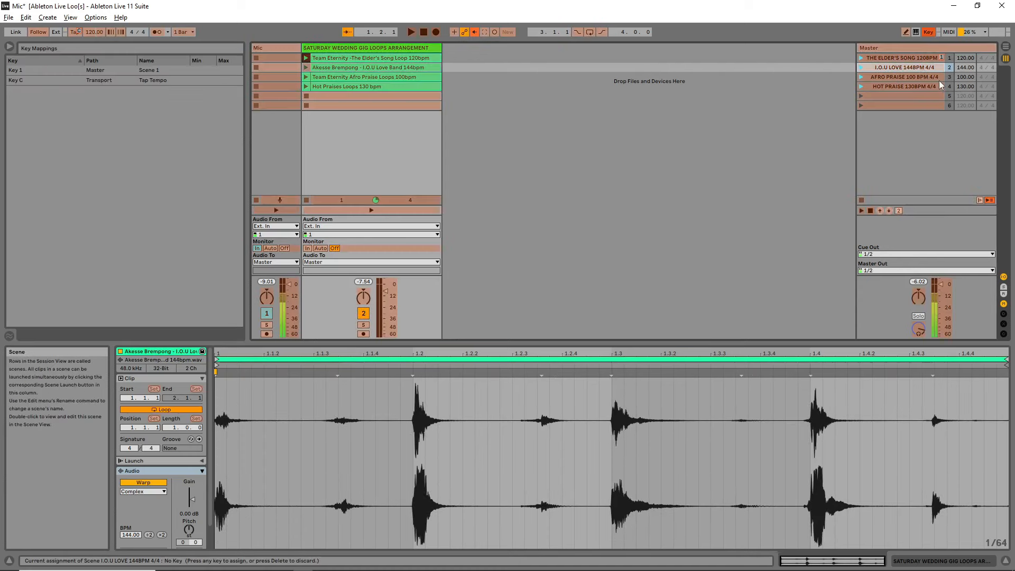
pyautogui.press('2')
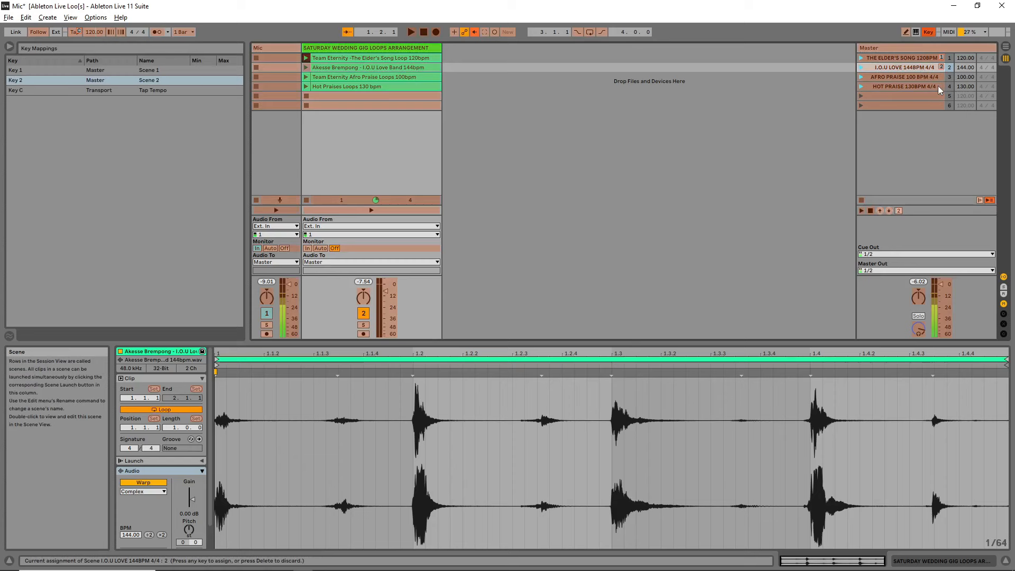
pyautogui.click(929, 33)
# Test switching between the I.O.U Love and Elder's Song scenes with their mapped keys, and stop playback
pyautogui.press('2')
pyautogui.press('1')
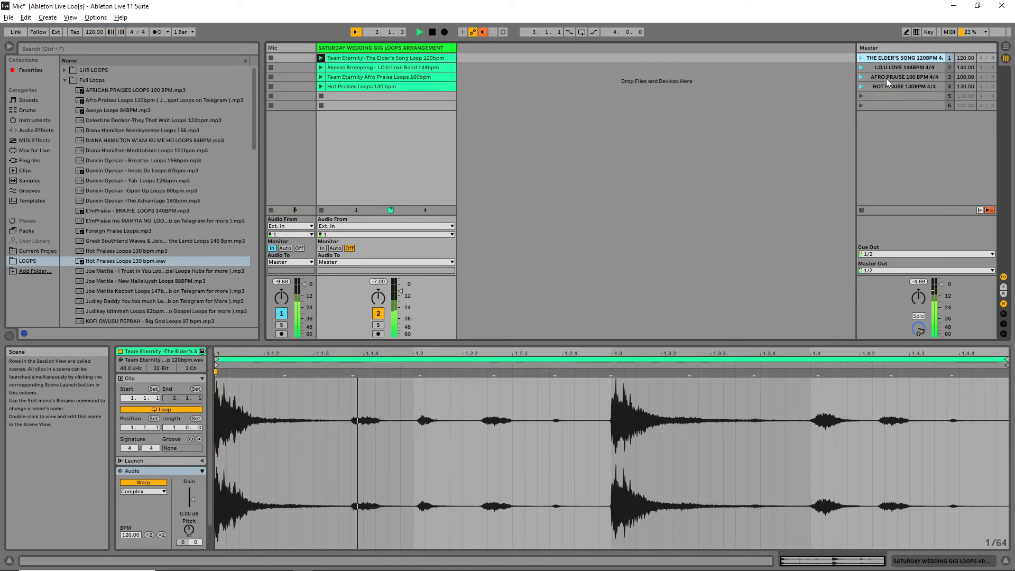
pyautogui.press('space')
# Map computer key 3 to launching the Afro Praise scene
pyautogui.click(897, 79)
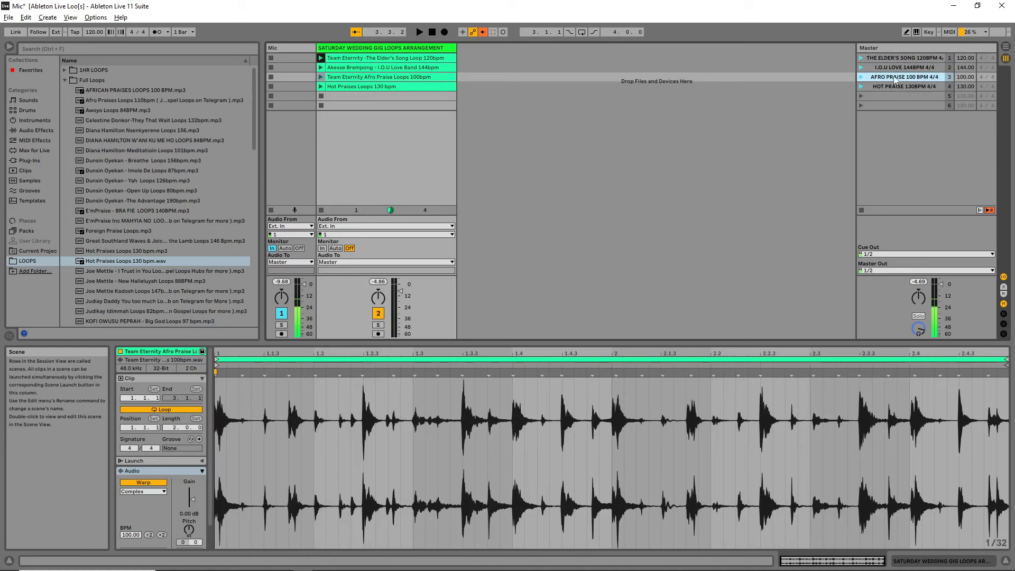
pyautogui.rightClick(895, 81)
pyautogui.press('Escape')
pyautogui.click(929, 33)
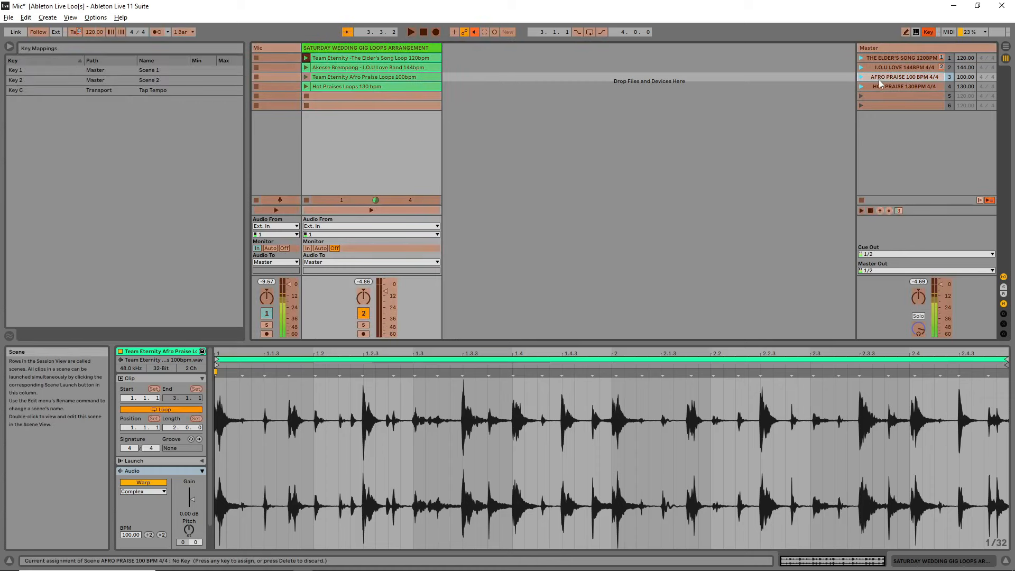
pyautogui.press('3')
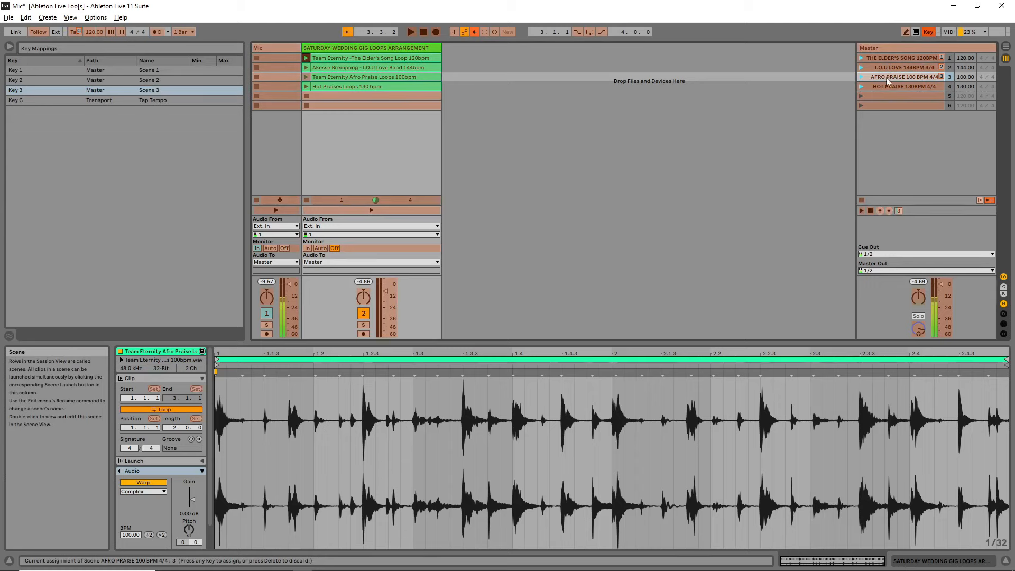
pyautogui.click(928, 32)
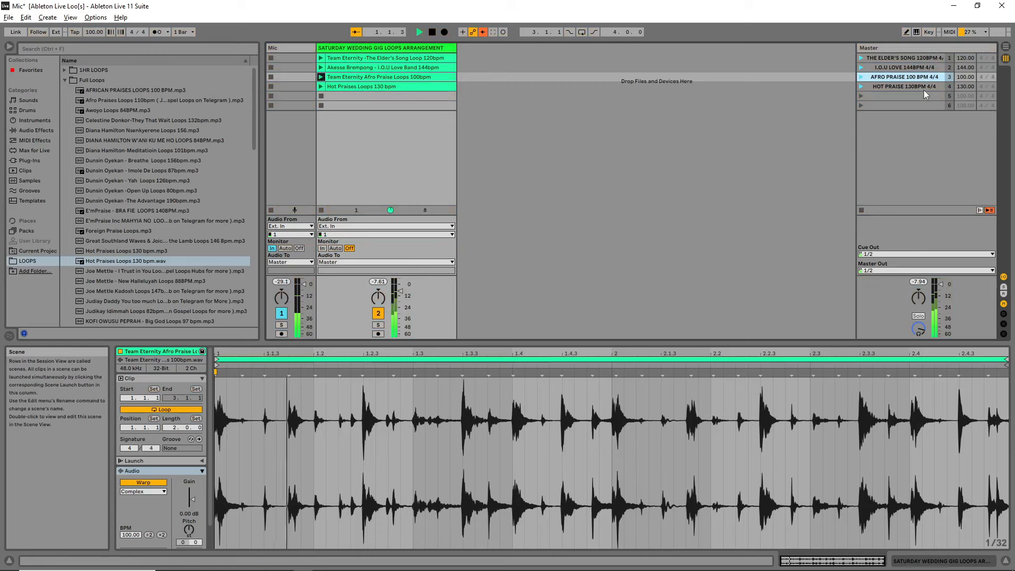
# Map computer key 4 to launching the Hot Praise scene
pyautogui.click(904, 87)
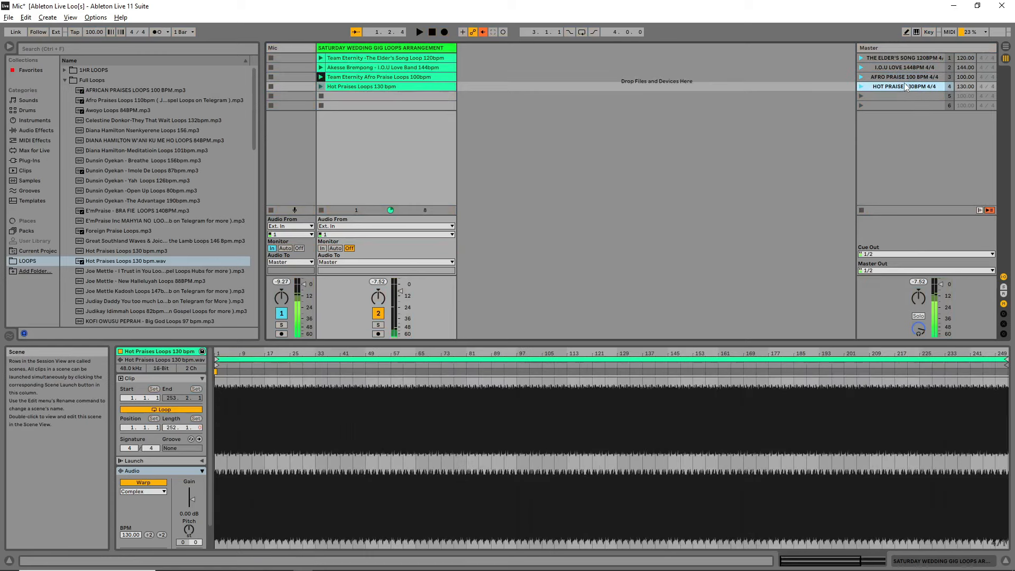
pyautogui.click(930, 35)
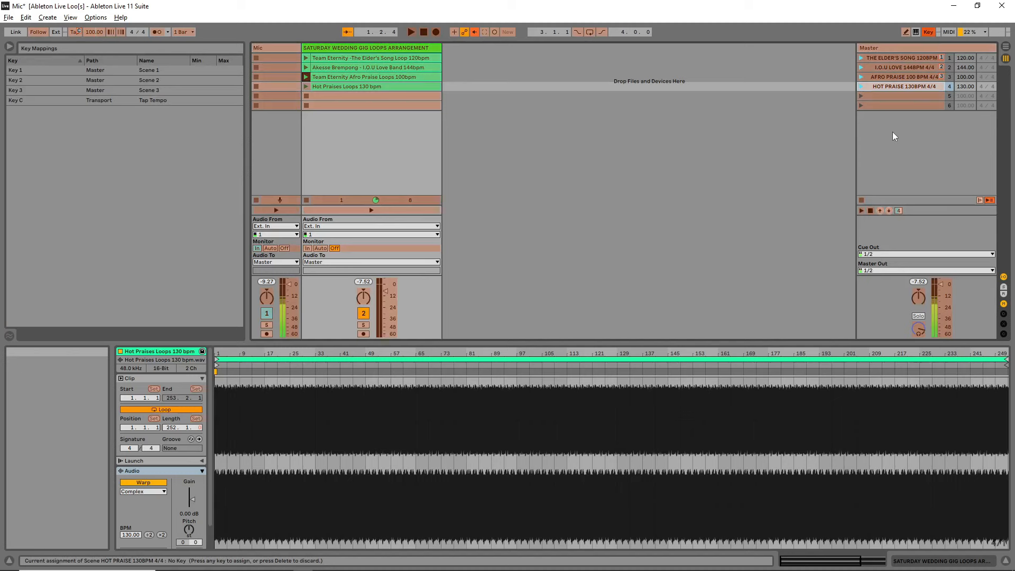
pyautogui.press('4')
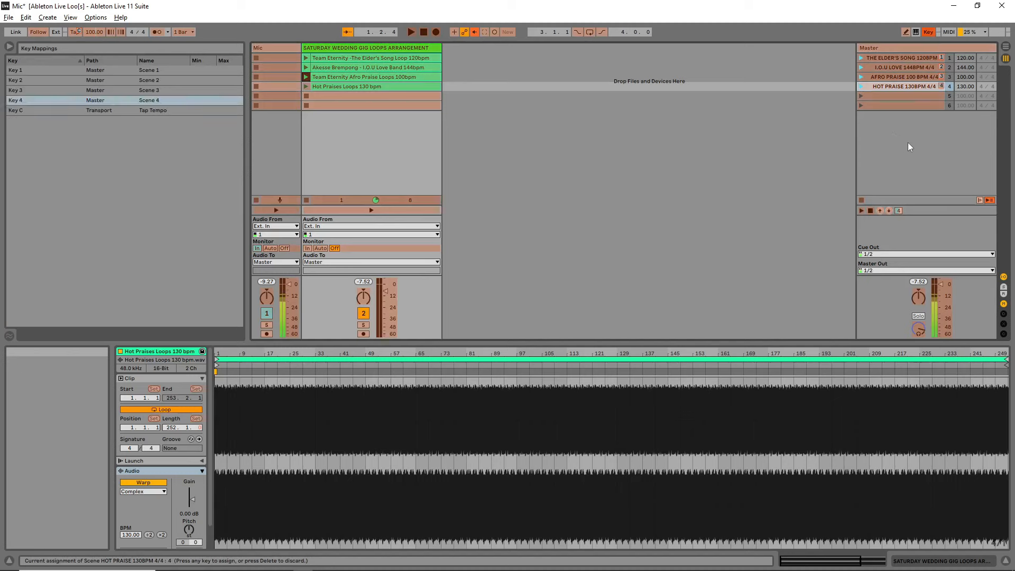
pyautogui.click(929, 32)
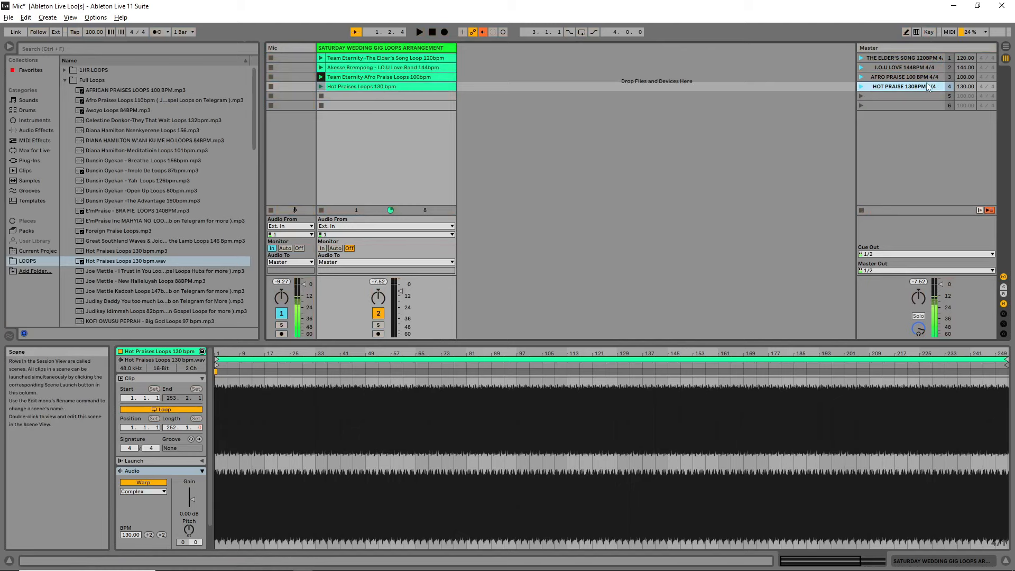
# Launch the four scenes in turn with their mapped keys to check the song and tempo changes, and stop playback
pyautogui.press('1')
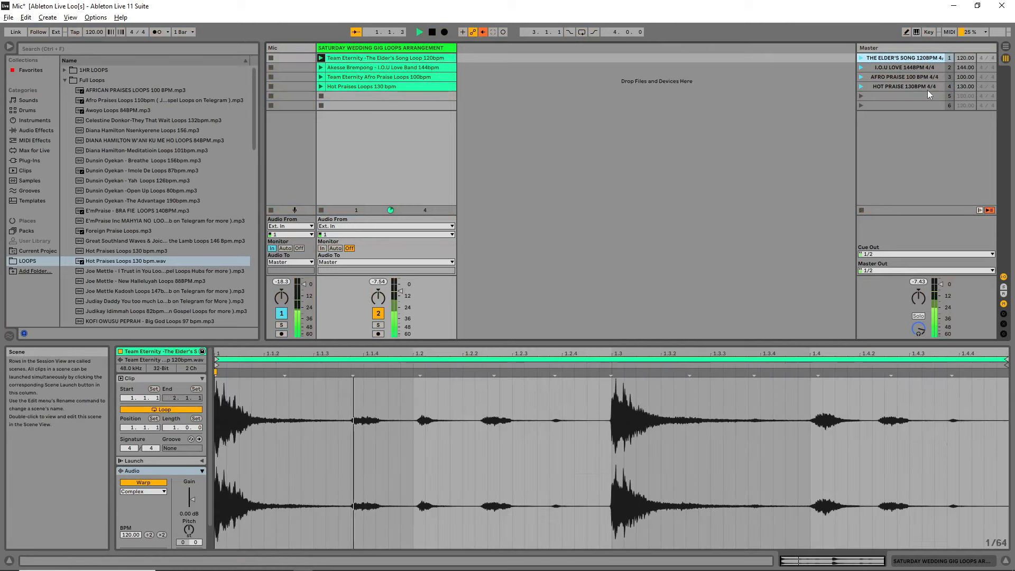
pyautogui.press('2')
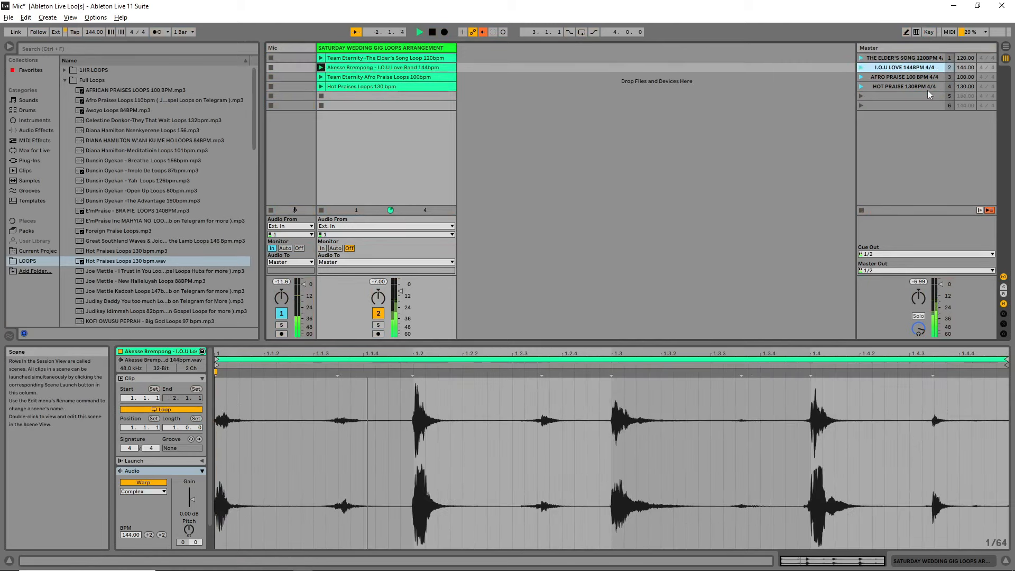
pyautogui.press('space')
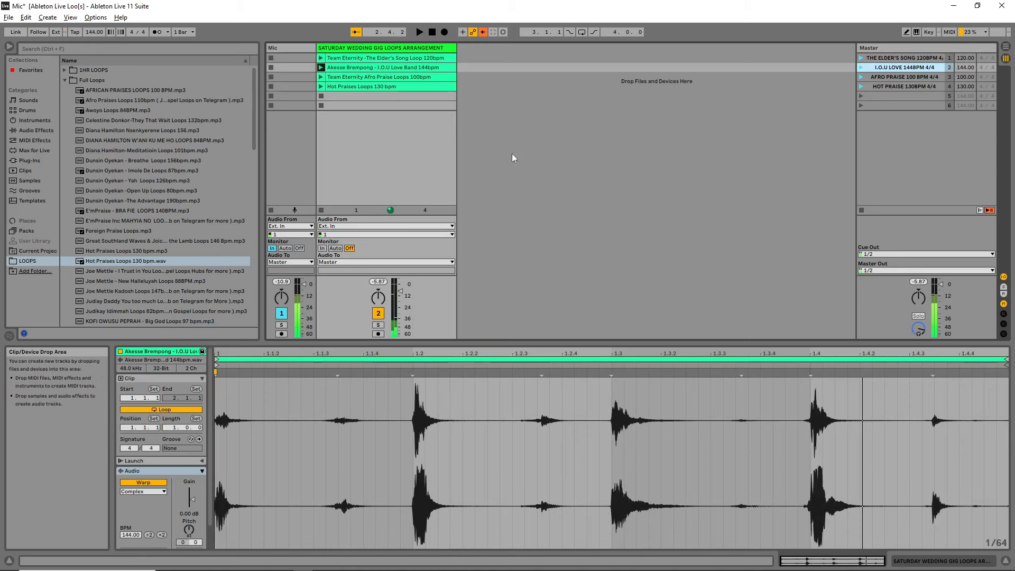
pyautogui.press('1')
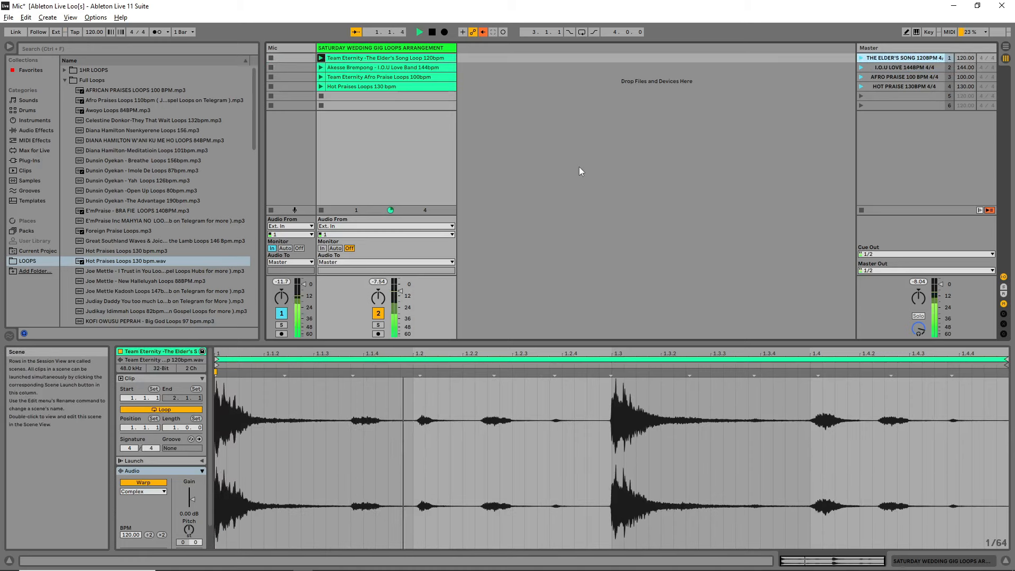
pyautogui.press('2')
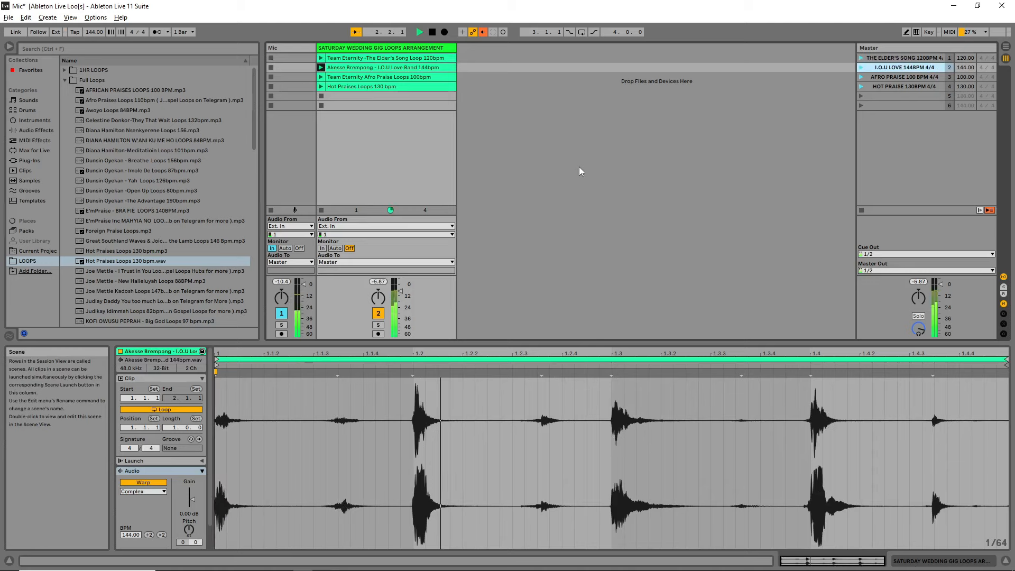
pyautogui.press('3')
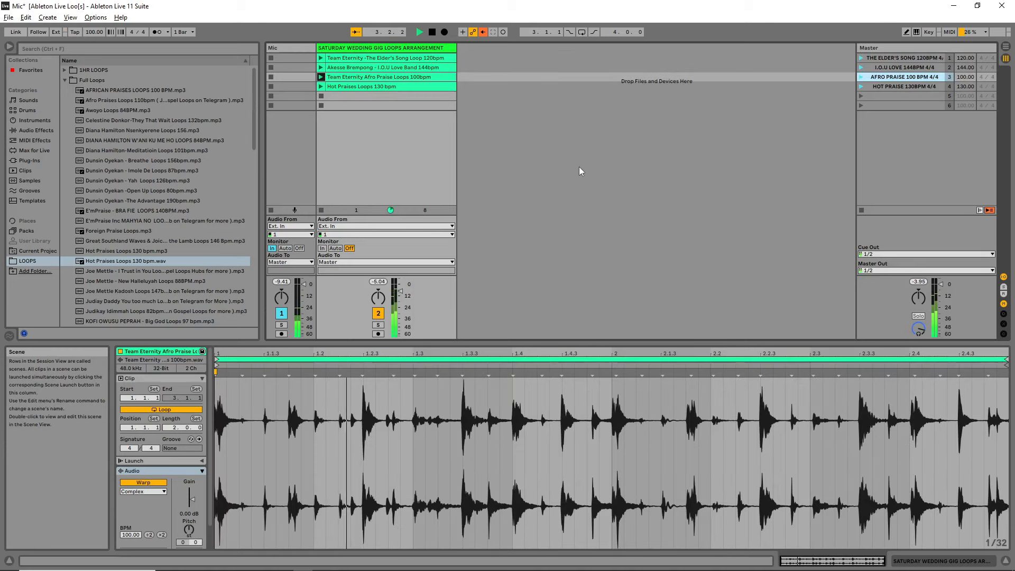
pyautogui.press('4')
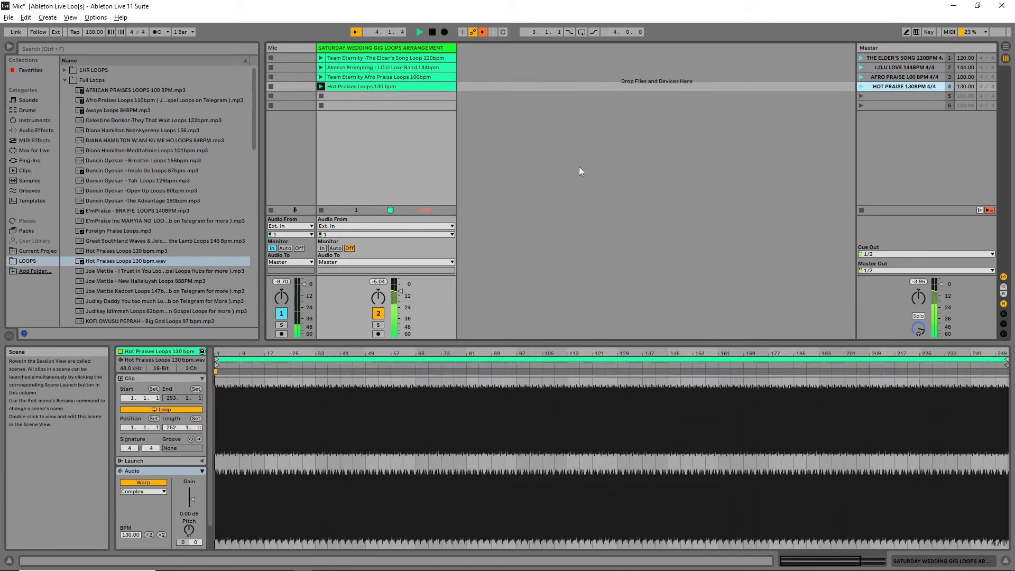
pyautogui.press('space')
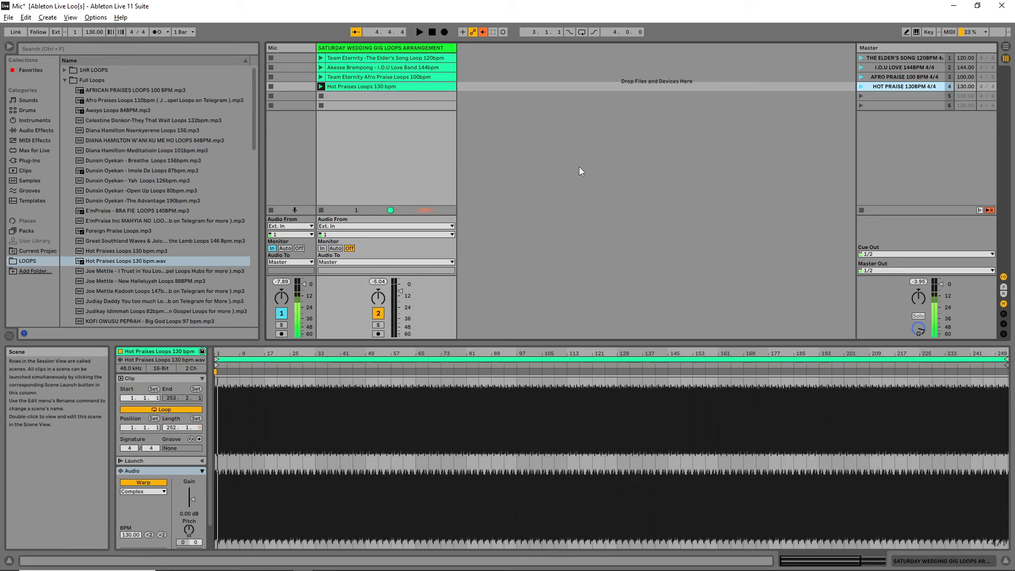
# Tap in a new song tempo of about 140.62 BPM and play the Hot Praises loop at it, stopping playback at the end
pyautogui.click(75, 32)
pyautogui.click(75, 32)
pyautogui.press('t')
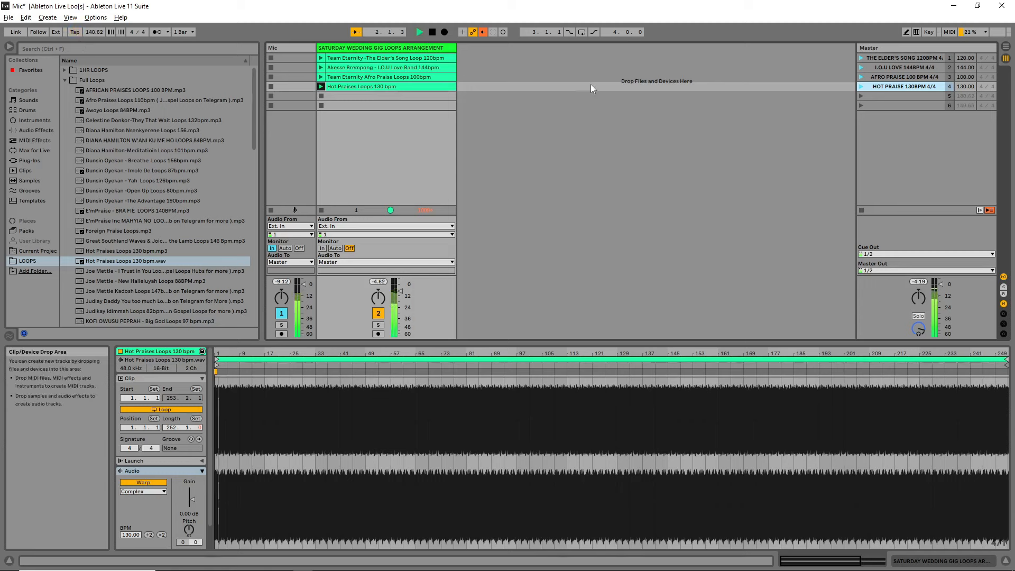
pyautogui.press('space')
pyautogui.press('t')
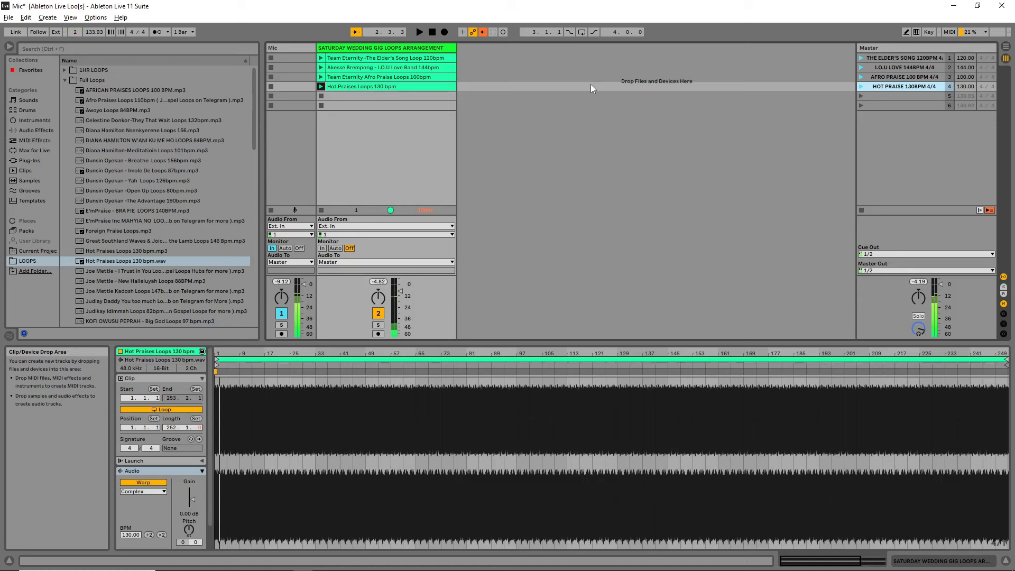
pyautogui.press('space')
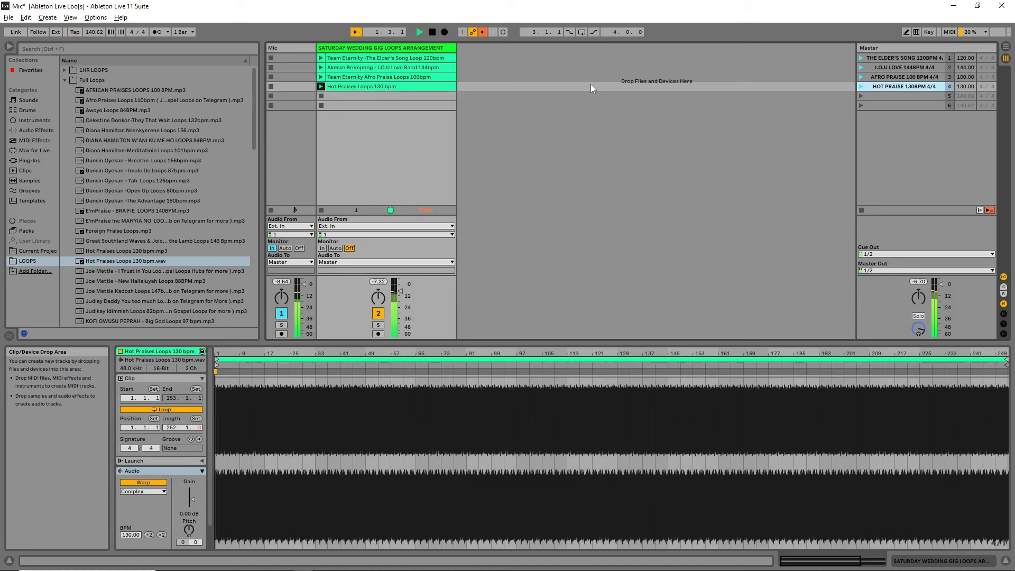
pyautogui.press('space')
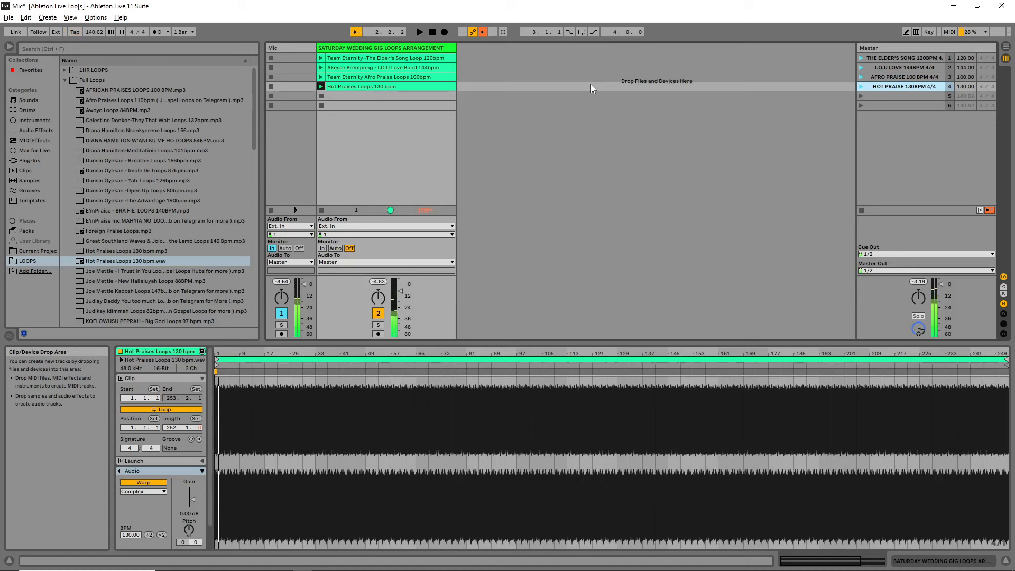
# Launch The Elder's Song scene and tap in a new song tempo of about 129.31 BPM, stopping playback at the end
pyautogui.press('Up')
pyautogui.press('Up')
pyautogui.press('Up')
pyautogui.press('Return')
pyautogui.press('space')
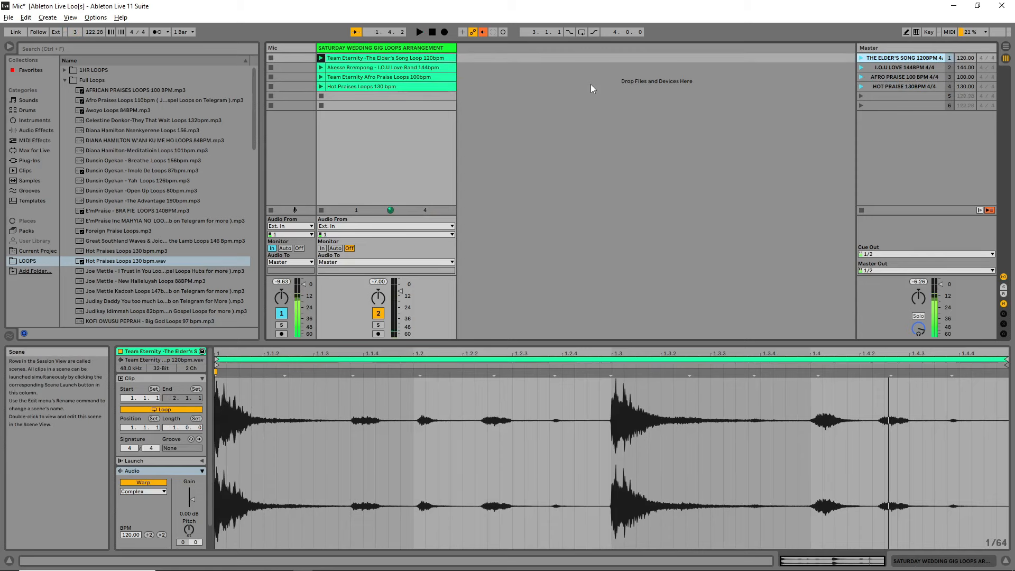
pyautogui.press('t')
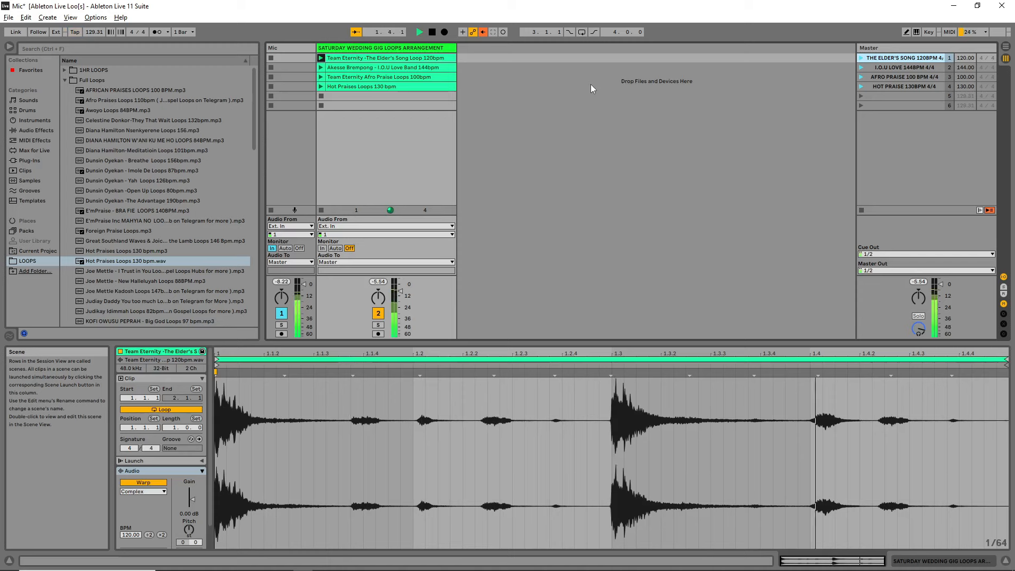
pyautogui.press('space')
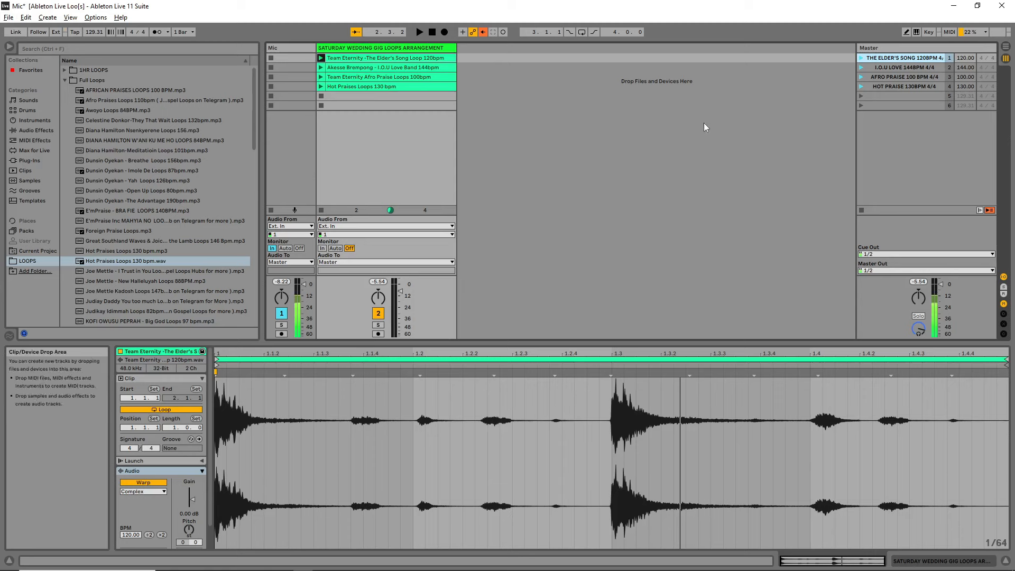
# Save the Live Set, and save a copy of it in the Ableton Live Loo[s Project folder as MY LOOPS ARRANGEMENT
pyautogui.click(9, 17)
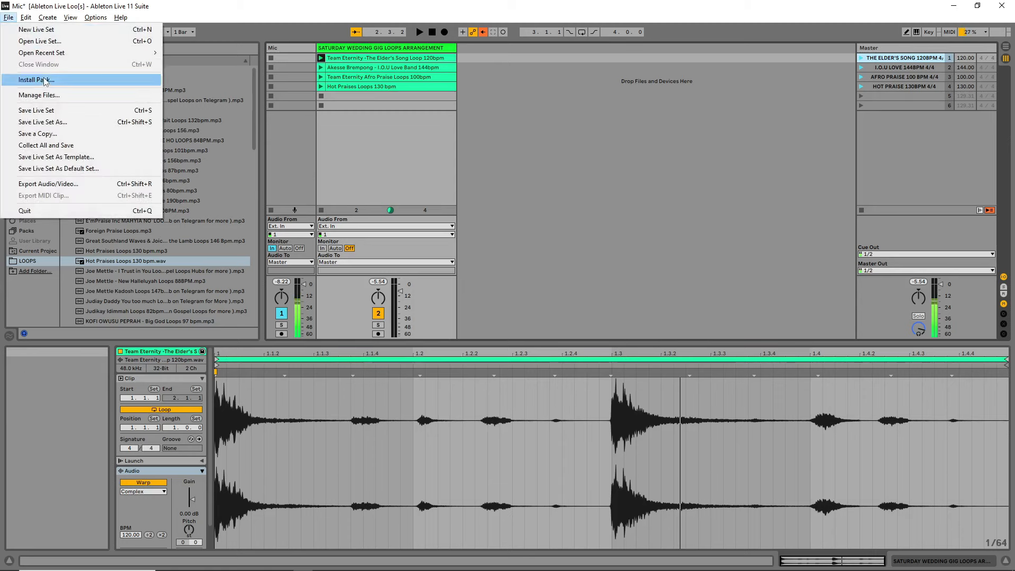
pyautogui.click(52, 112)
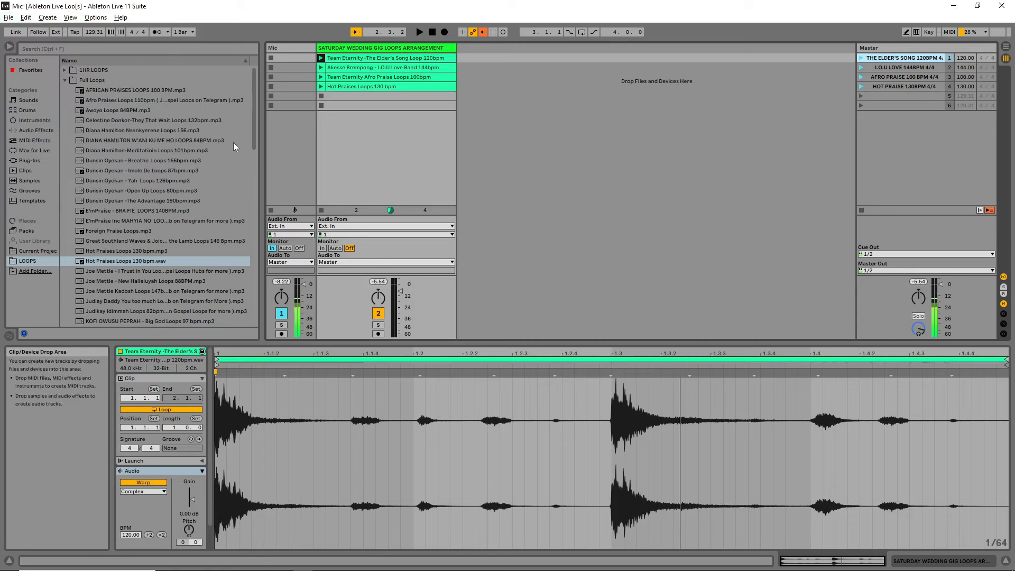
pyautogui.click(7, 16)
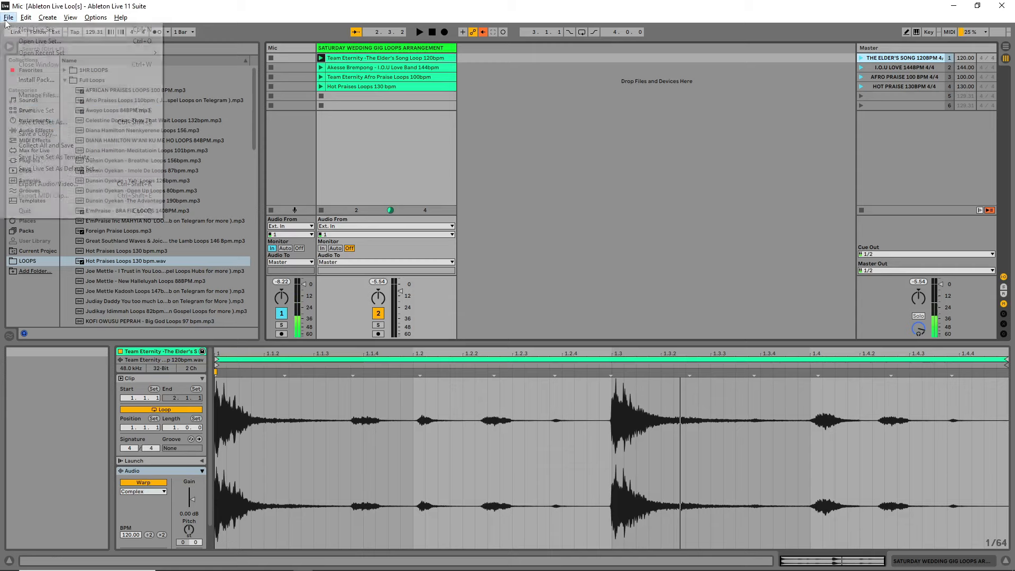
pyautogui.click(56, 134)
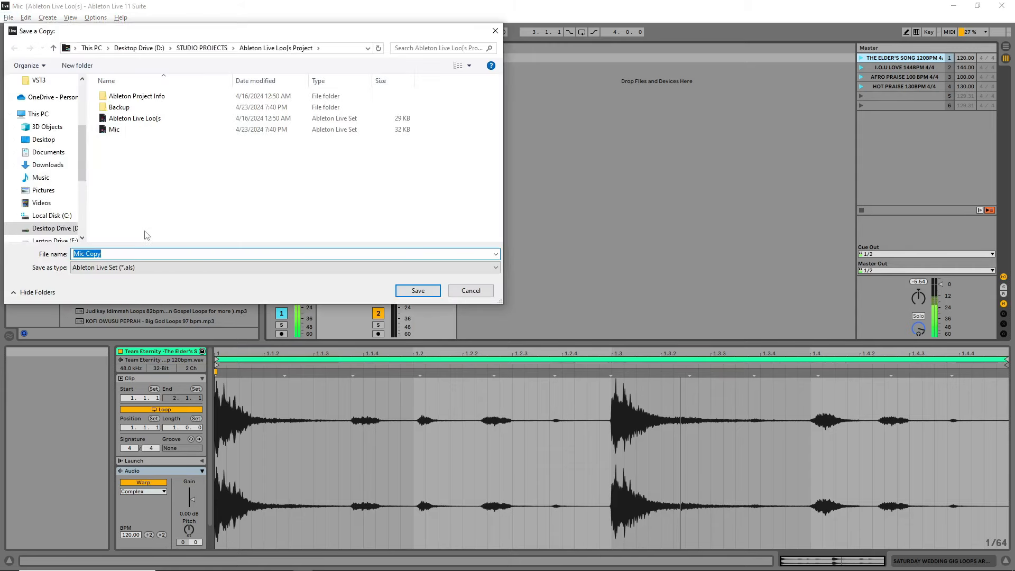
pyautogui.write('MY LOOPS ARA')
pyautogui.write('ANGEMENT')
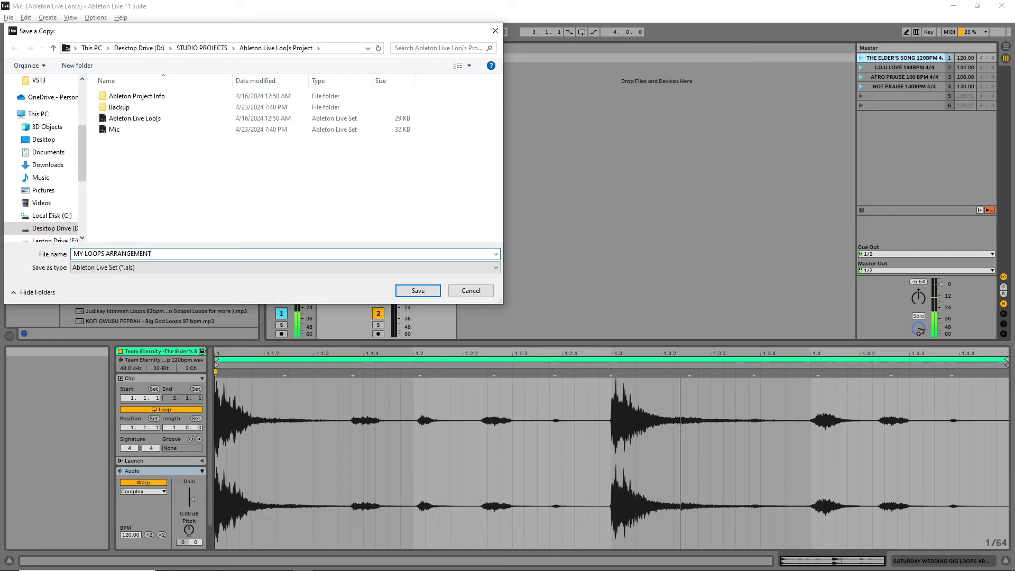
pyautogui.press('Return')
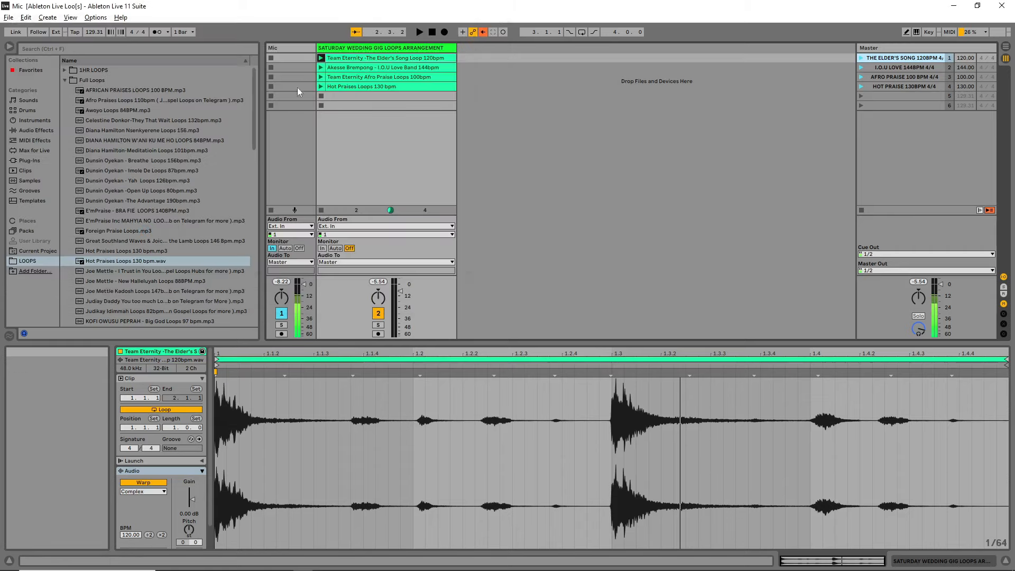